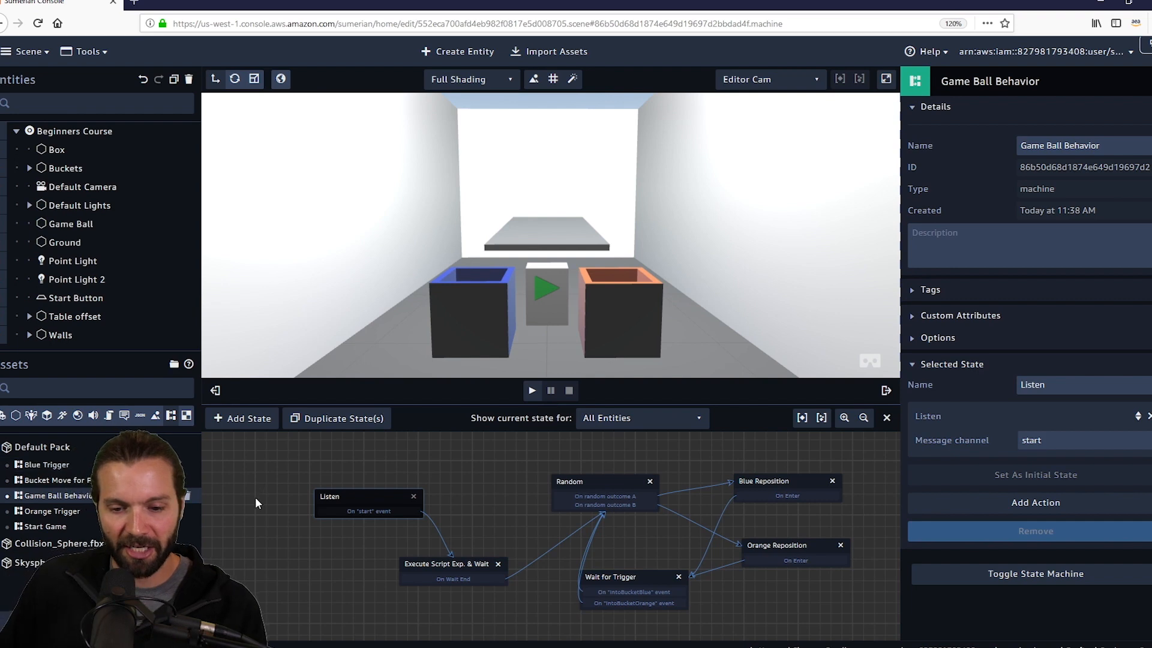
Step: Open the Start Game behavior and inspect the message channel of its emit state
{"action": "left_click", "coordinate": [45, 526]}
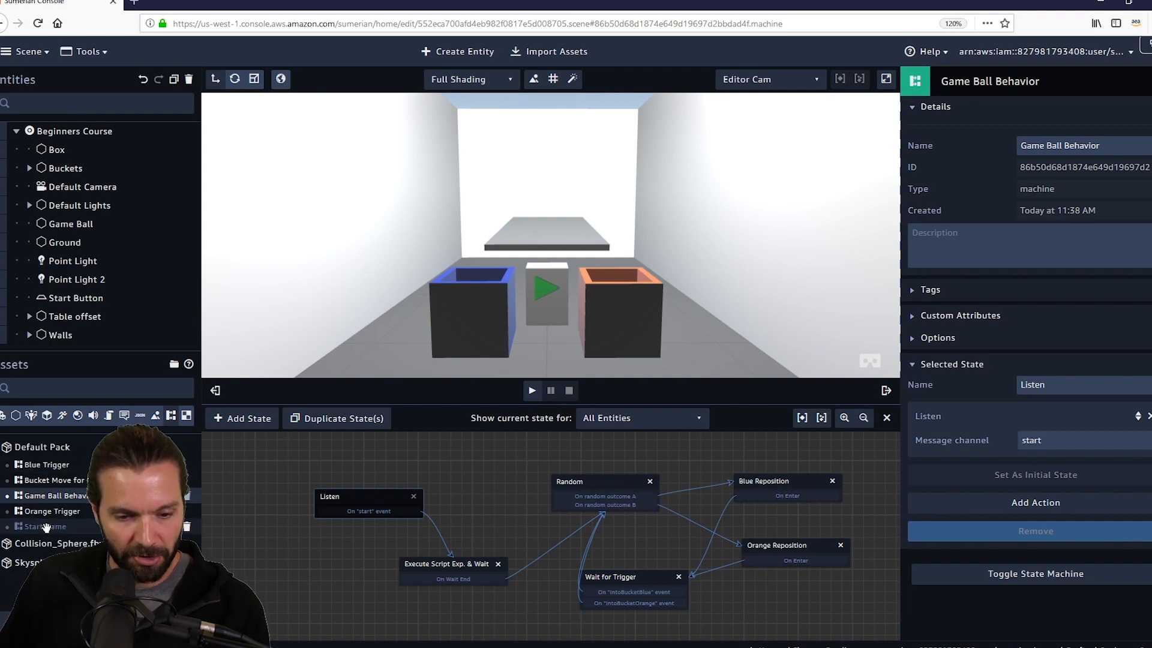
{"action": "left_click_drag", "start_coordinate": [537, 478], "coordinate": [514, 466]}
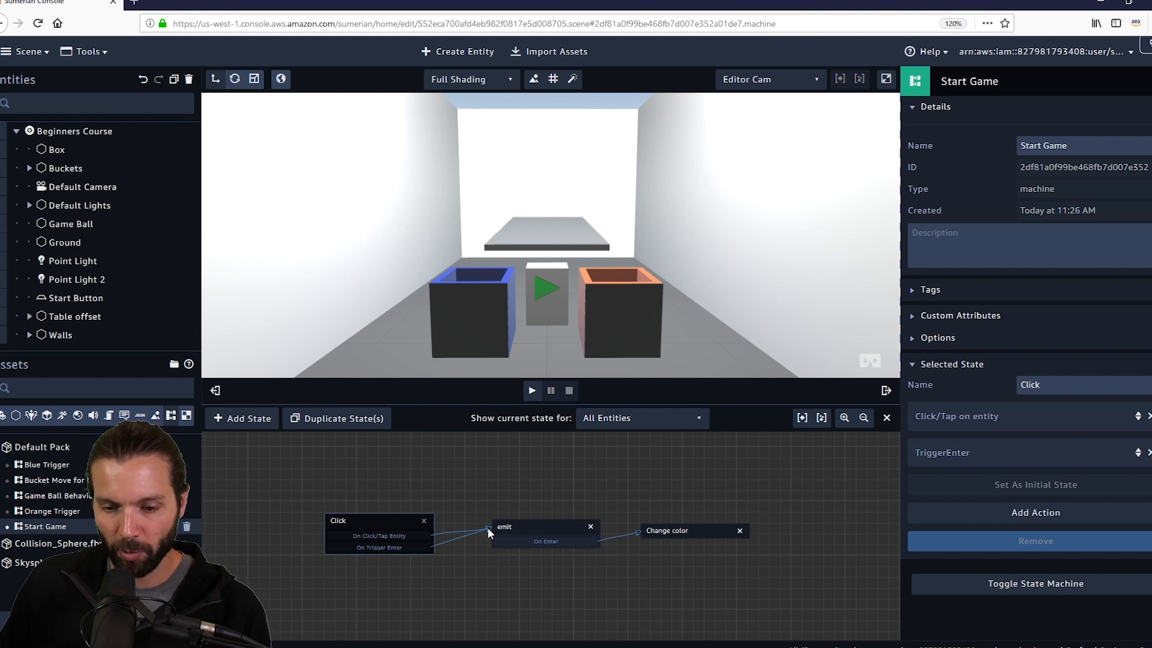
{"action": "left_click", "coordinate": [522, 528]}
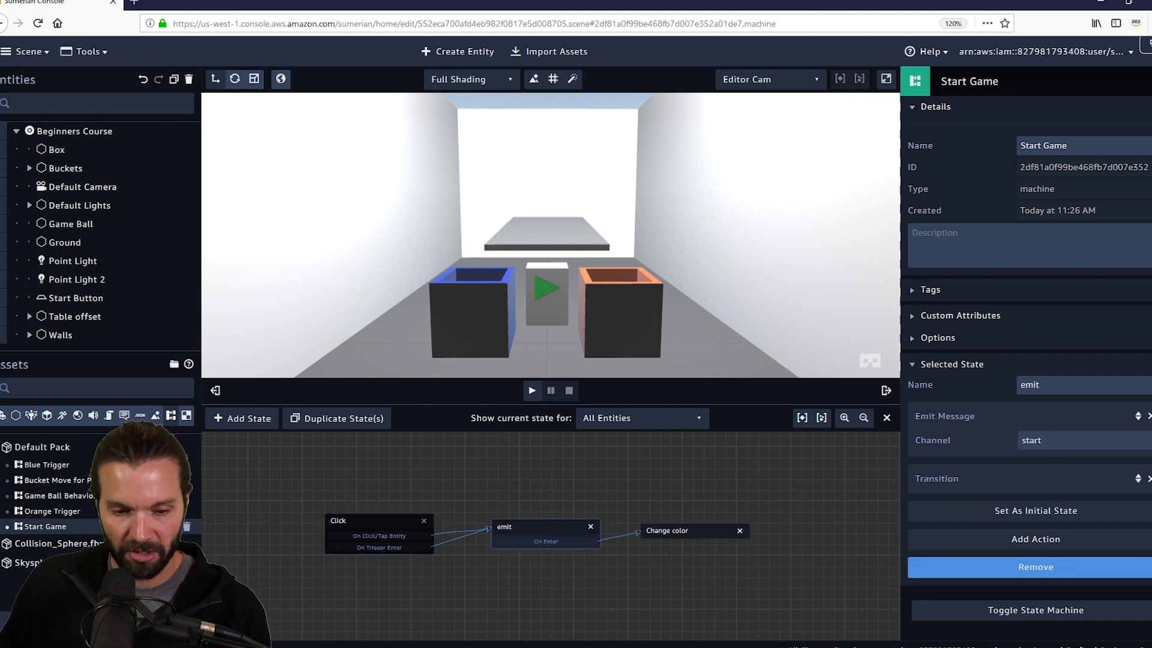
Step: Review the Game Ball Behavior state graph and inspect the actions of its Blue Reposition state
{"action": "left_click", "coordinate": [54, 495]}
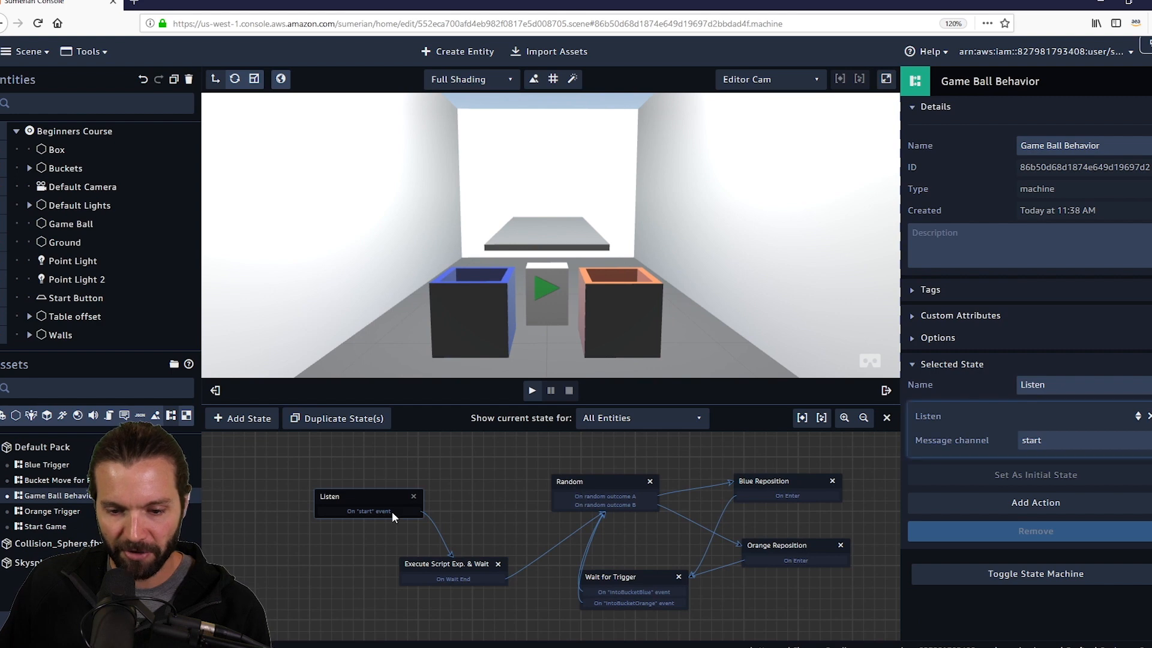
{"action": "left_click_drag", "start_coordinate": [485, 504], "coordinate": [449, 490]}
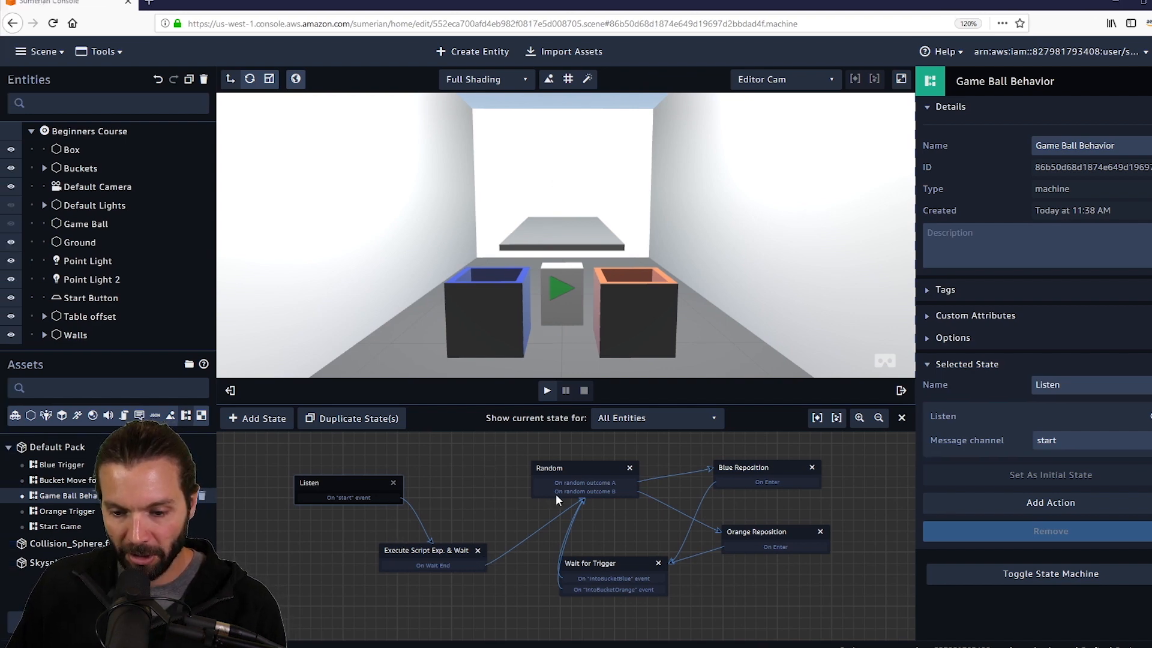
{"action": "left_click_drag", "start_coordinate": [595, 469], "coordinate": [595, 465]}
{"action": "left_click_drag", "start_coordinate": [768, 473], "coordinate": [771, 467]}
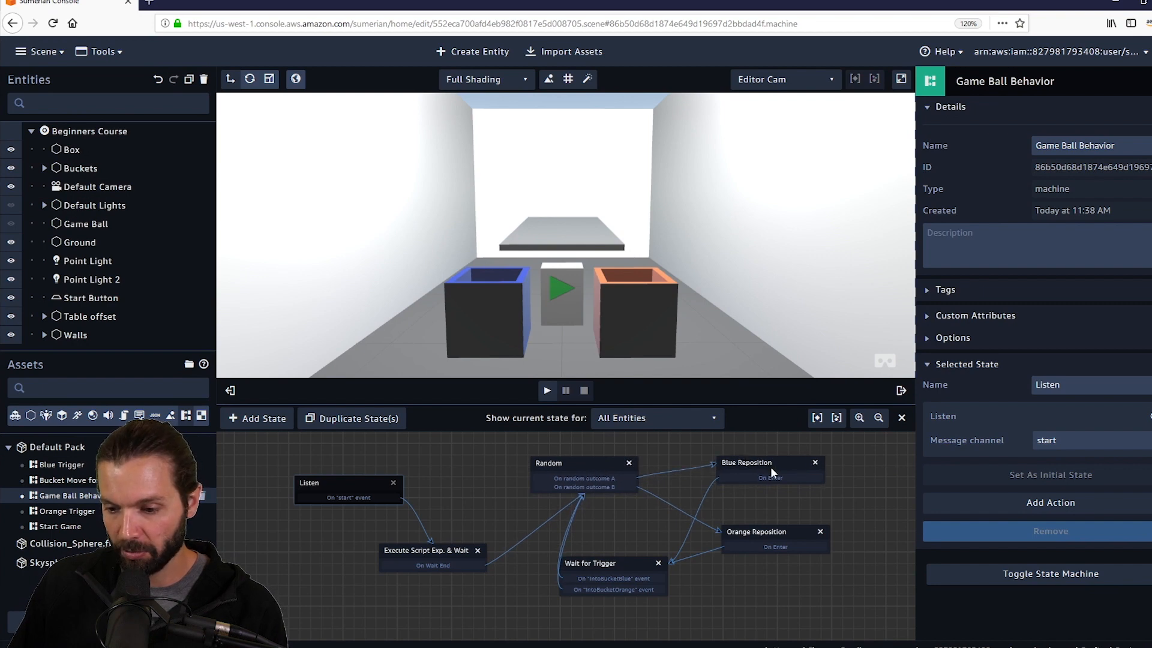
{"action": "left_click_drag", "start_coordinate": [774, 531], "coordinate": [773, 532]}
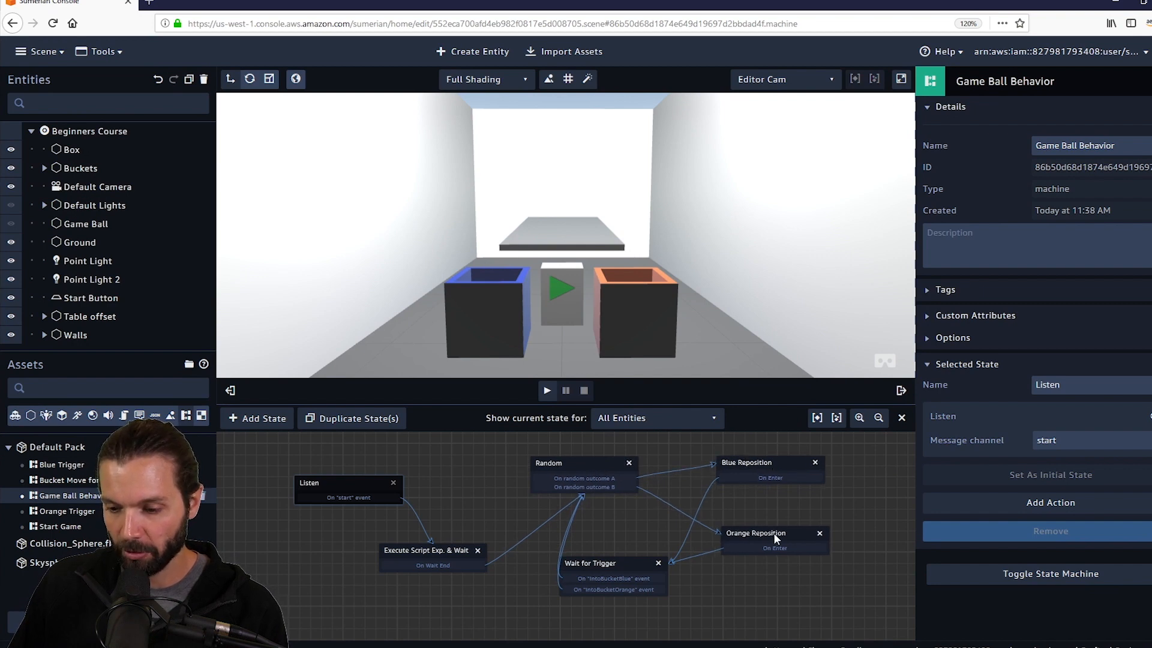
{"action": "left_click", "coordinate": [768, 462]}
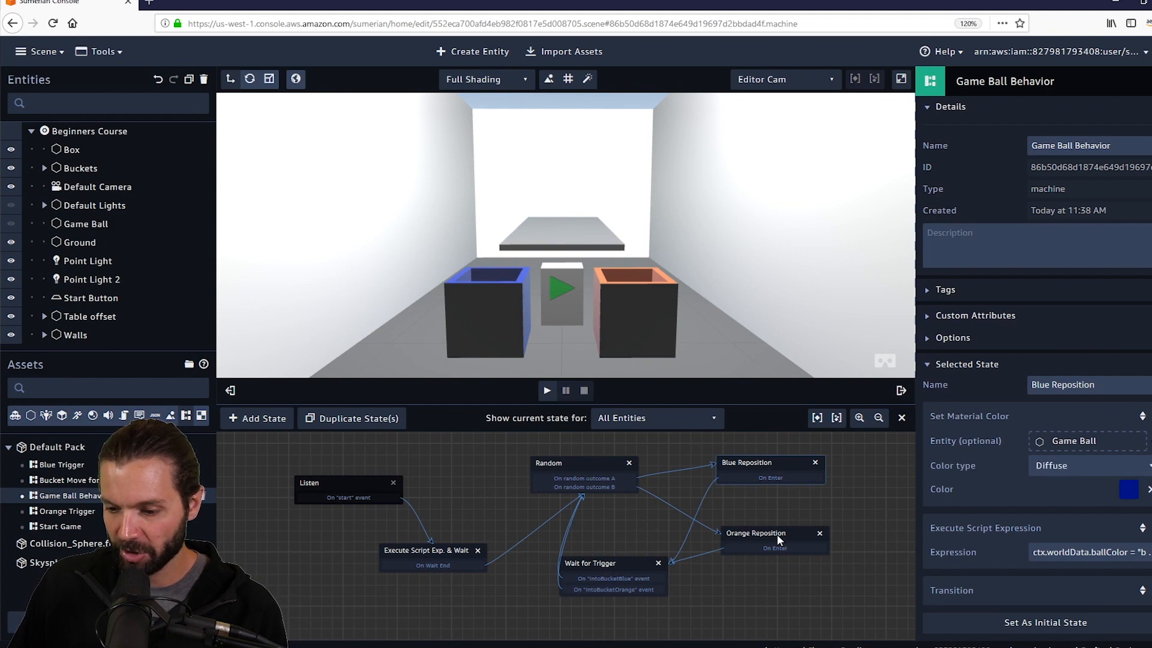
{"action": "scroll", "coordinate": [1057, 452], "scroll_direction": "down", "scroll_amount": 2}
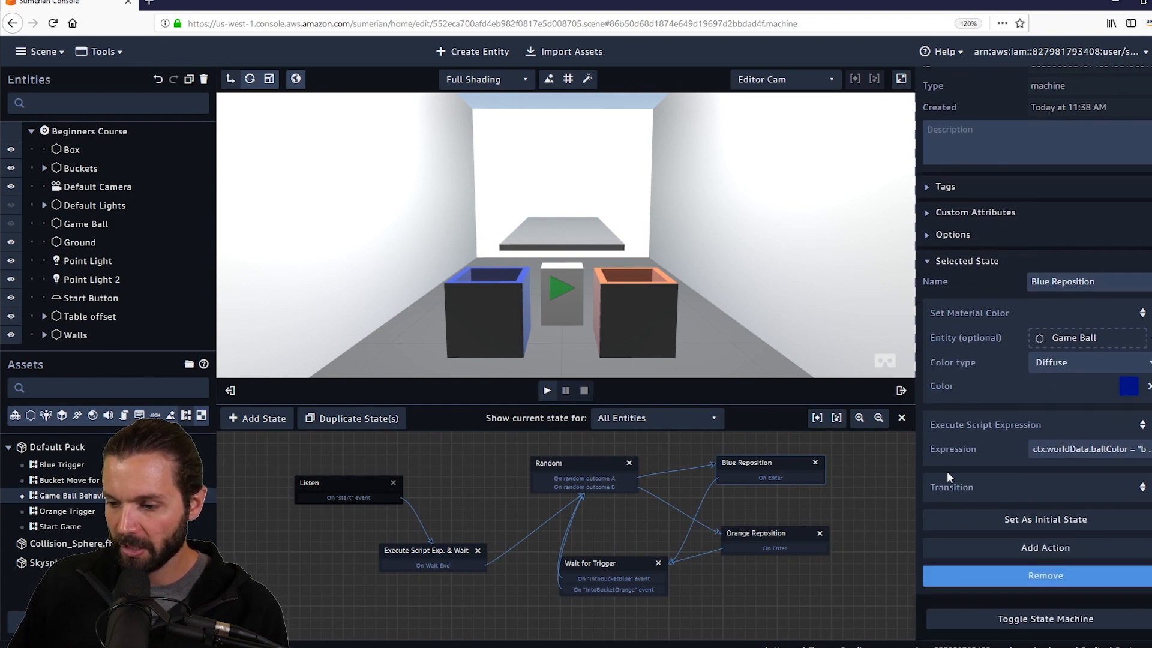
Step: Inspect the listen and rigid body actions of the Wait for Trigger state, viewing the buckets in the scene
{"action": "left_click", "coordinate": [631, 567]}
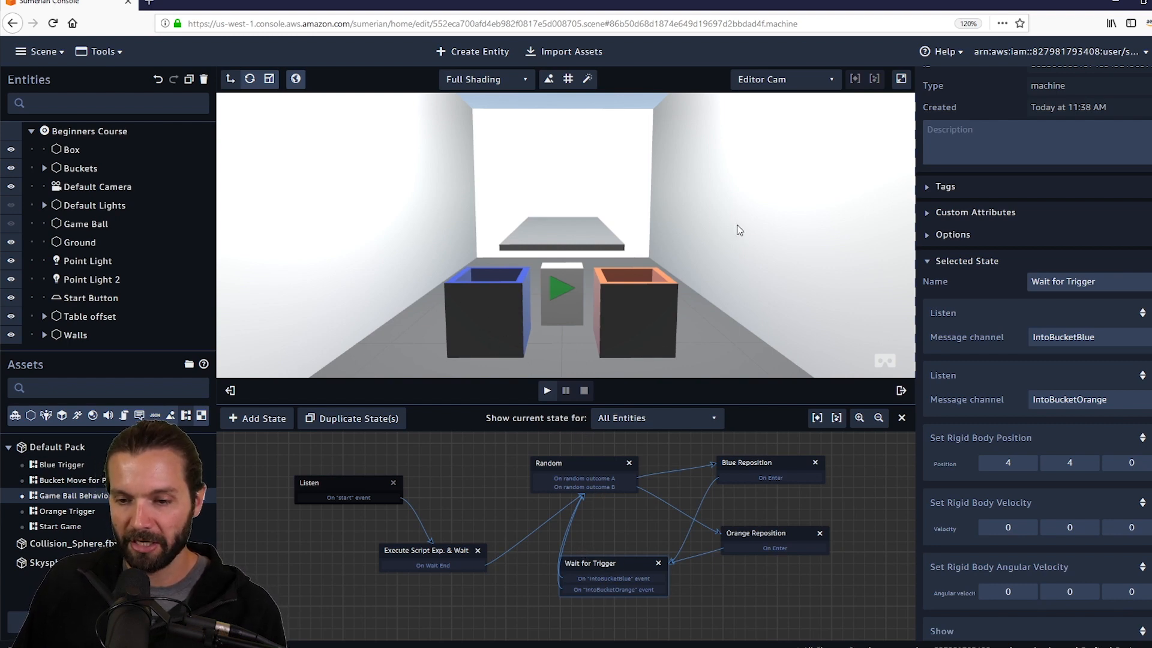
{"action": "right_click_drag", "start_coordinate": [737, 224], "coordinate": [733, 235]}
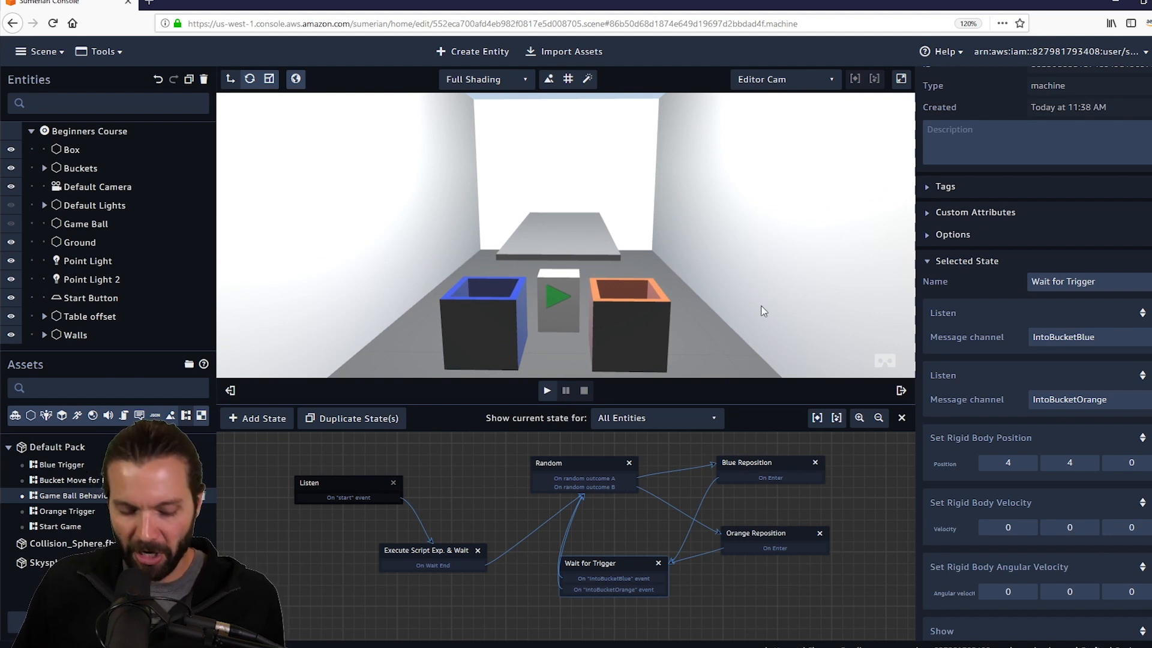
{"action": "middle_click_drag", "start_coordinate": [761, 309], "coordinate": [816, 245]}
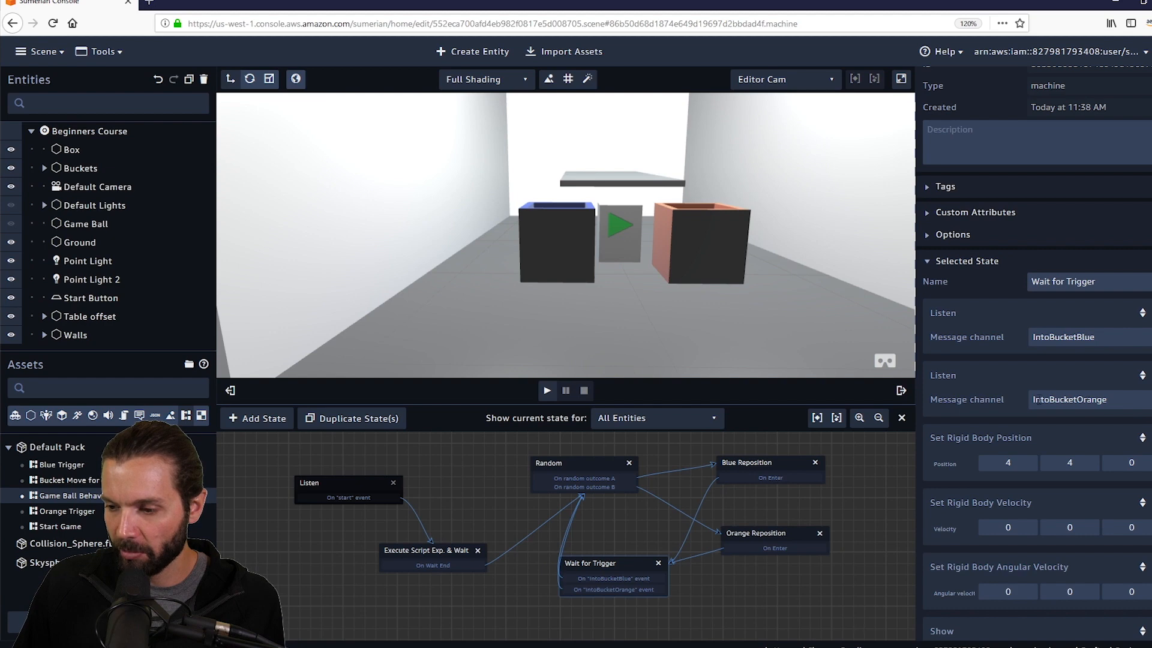
Step: Check the message channels emitted by the emit states of the Blue Trigger and Orange Trigger behaviors
{"action": "left_click", "coordinate": [62, 465]}
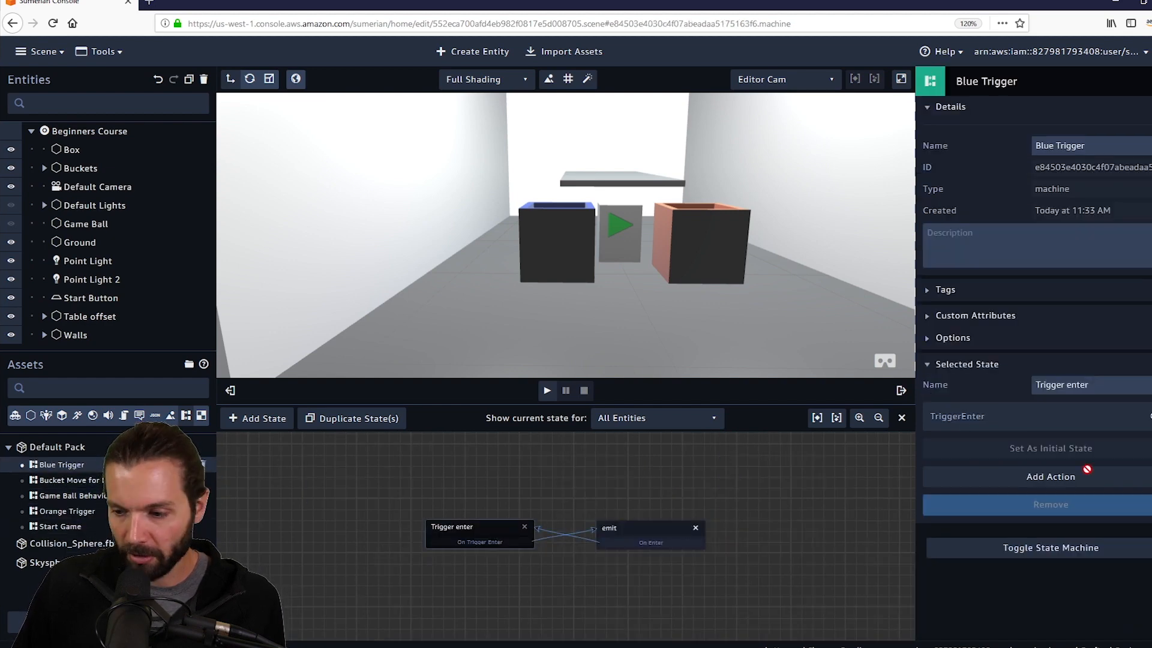
{"action": "left_click", "coordinate": [642, 531]}
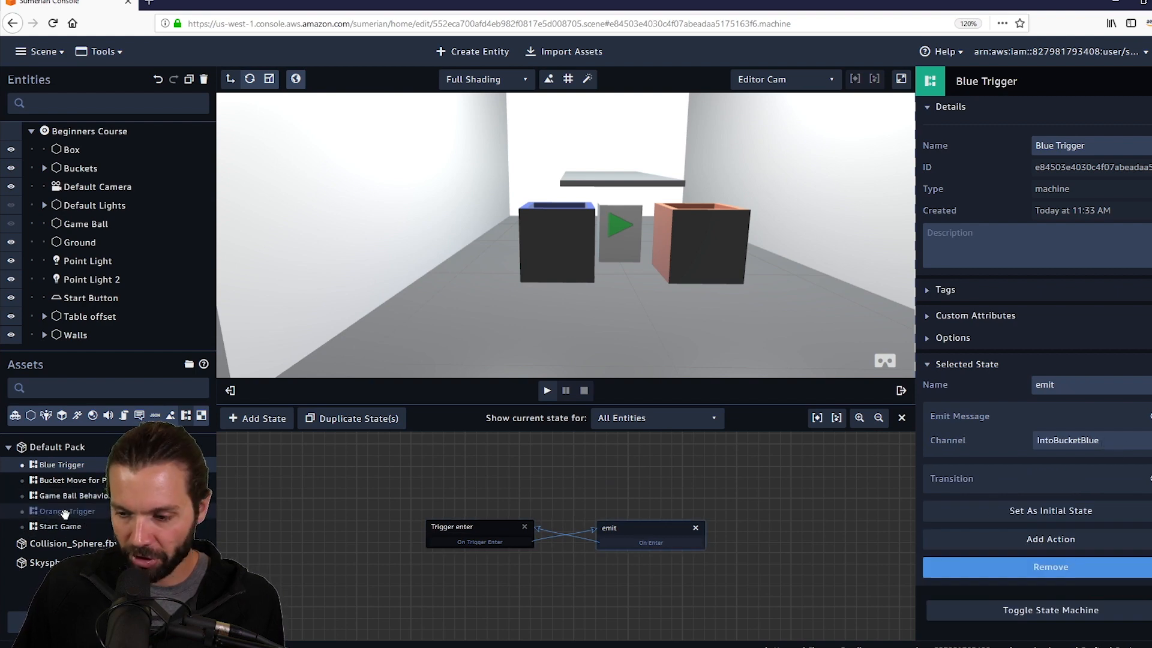
{"action": "left_click", "coordinate": [89, 512]}
{"action": "left_click", "coordinate": [638, 528]}
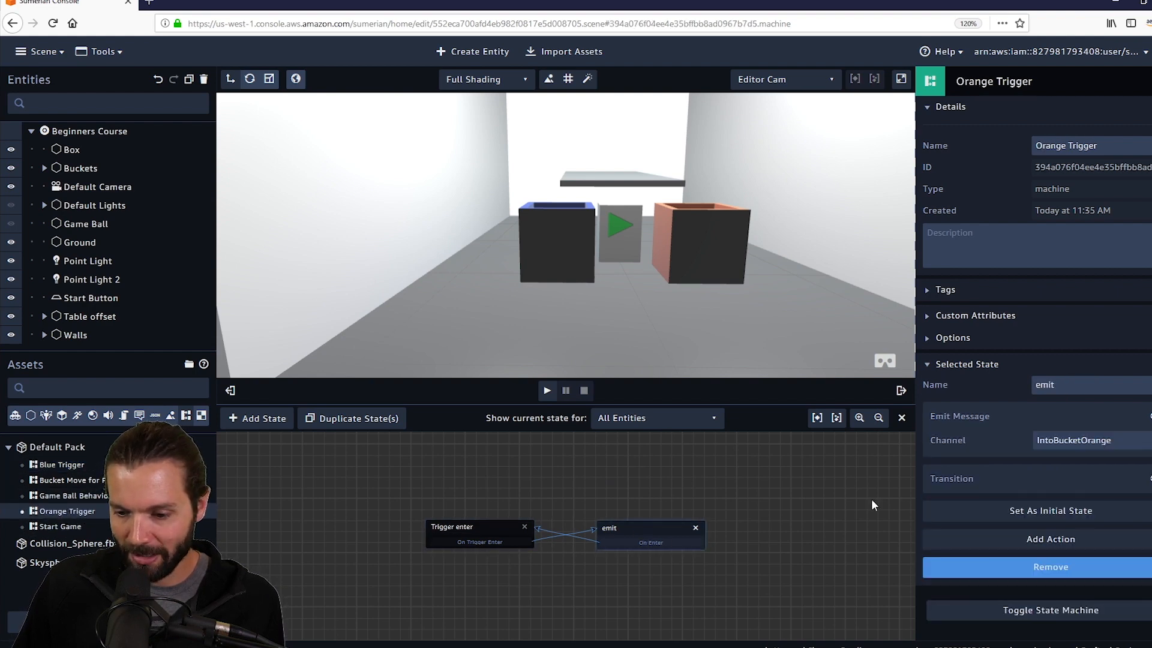
Step: Return to Game Ball Behavior and review its Wait for Trigger state against the table and buckets in the scene
{"action": "left_click", "coordinate": [73, 493]}
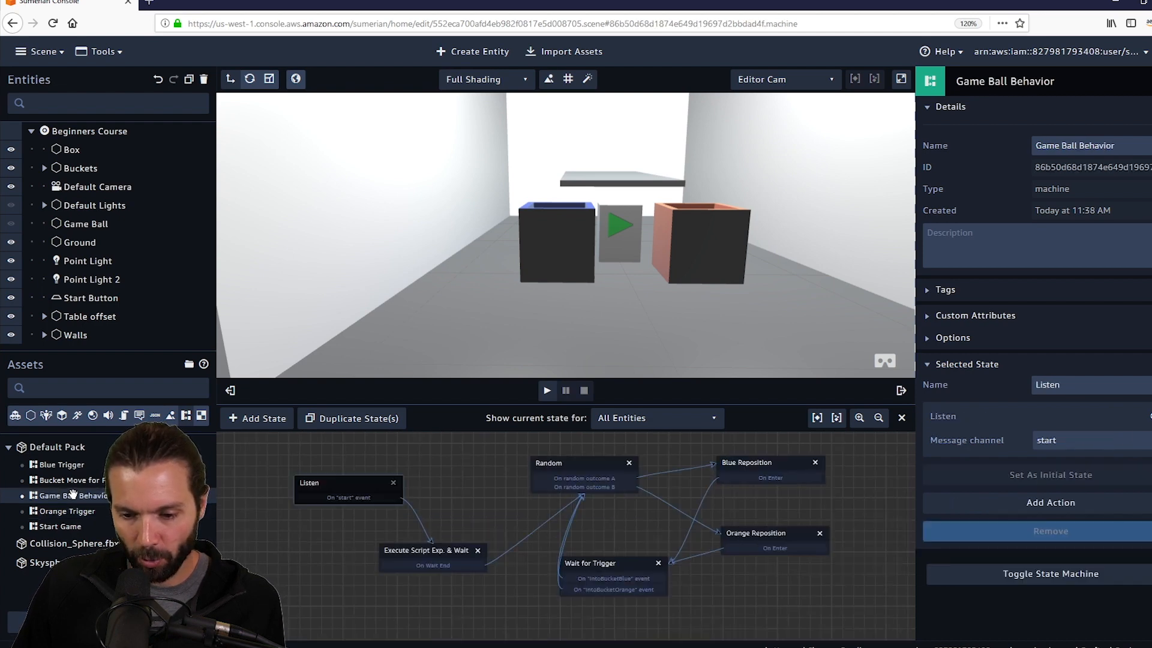
{"action": "left_click", "coordinate": [607, 563]}
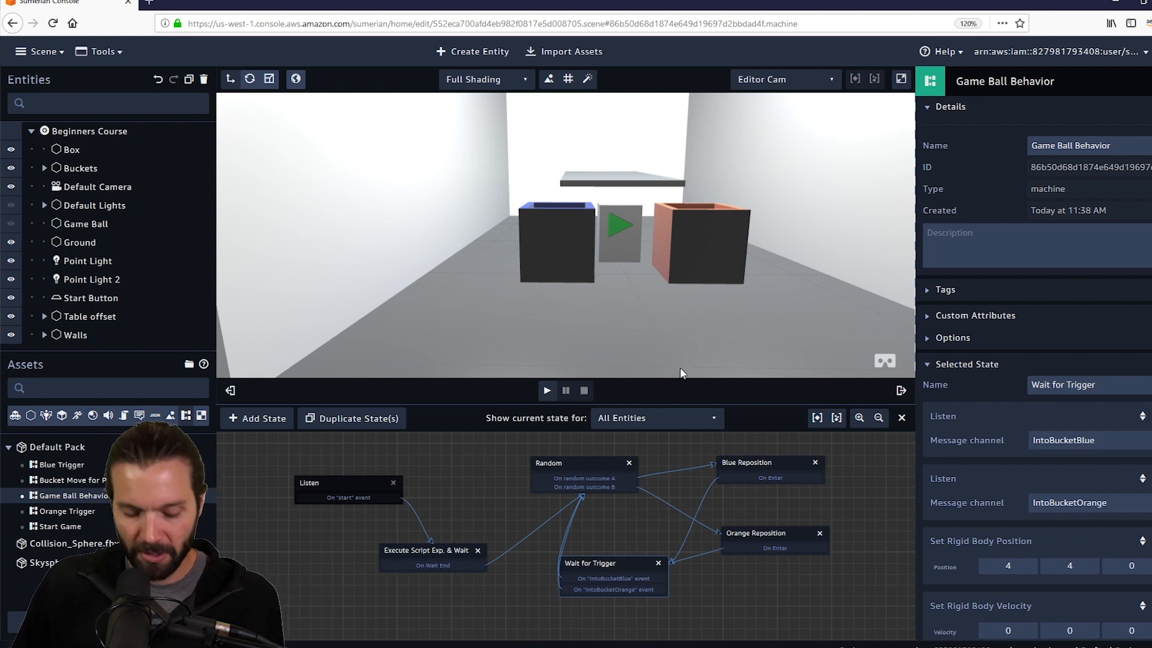
{"action": "middle_click_drag", "start_coordinate": [761, 283], "coordinate": [745, 295]}
{"action": "scroll", "coordinate": [741, 293], "scroll_direction": "up", "scroll_amount": 2}
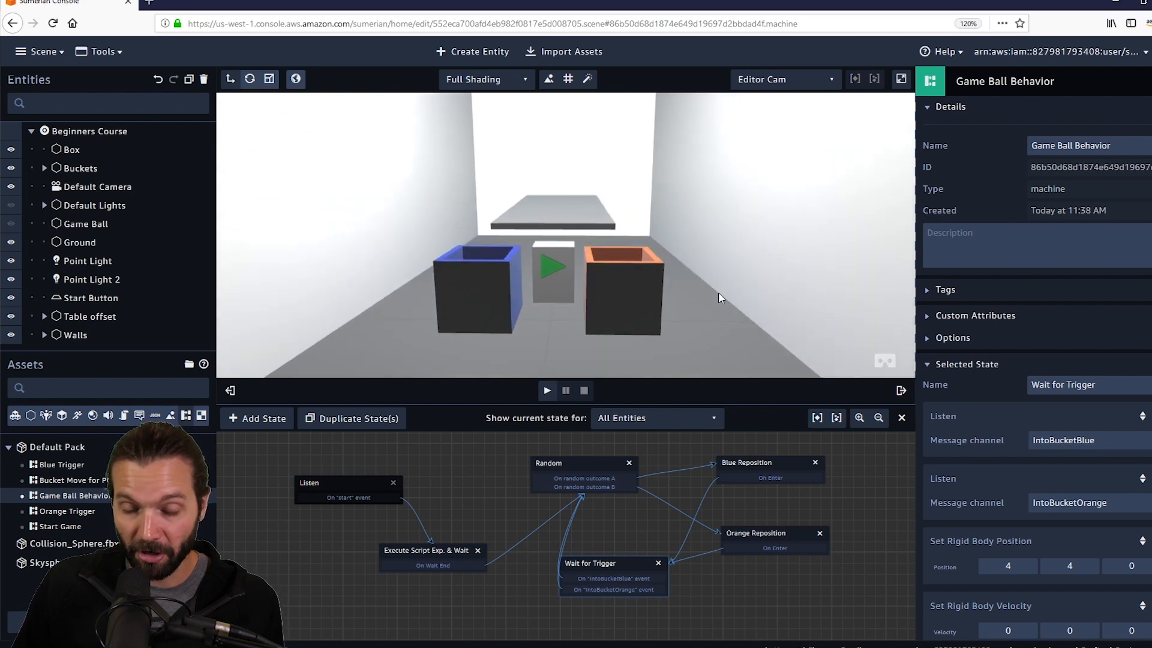
{"action": "mouse_move", "coordinate": [751, 282]}
{"action": "left_mouse_down"}
{"action": "mouse_move", "coordinate": [752, 297]}
{"action": "mouse_move", "coordinate": [759, 282]}
{"action": "left_mouse_up"}
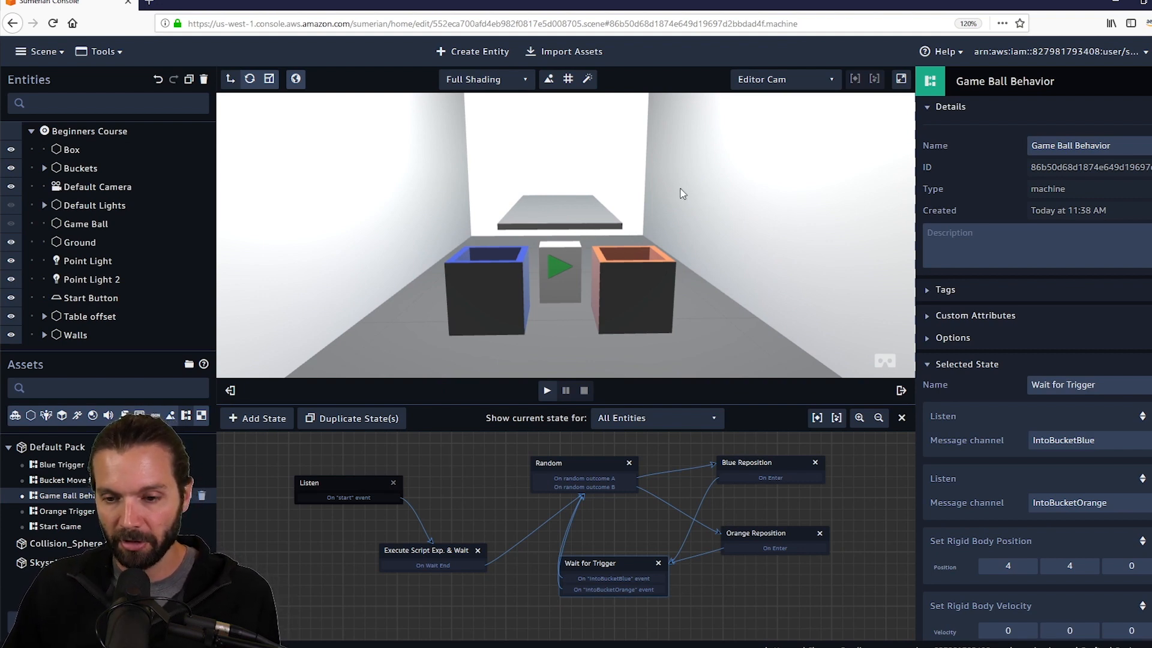
{"action": "left_click_drag", "start_coordinate": [688, 159], "coordinate": [654, 223]}
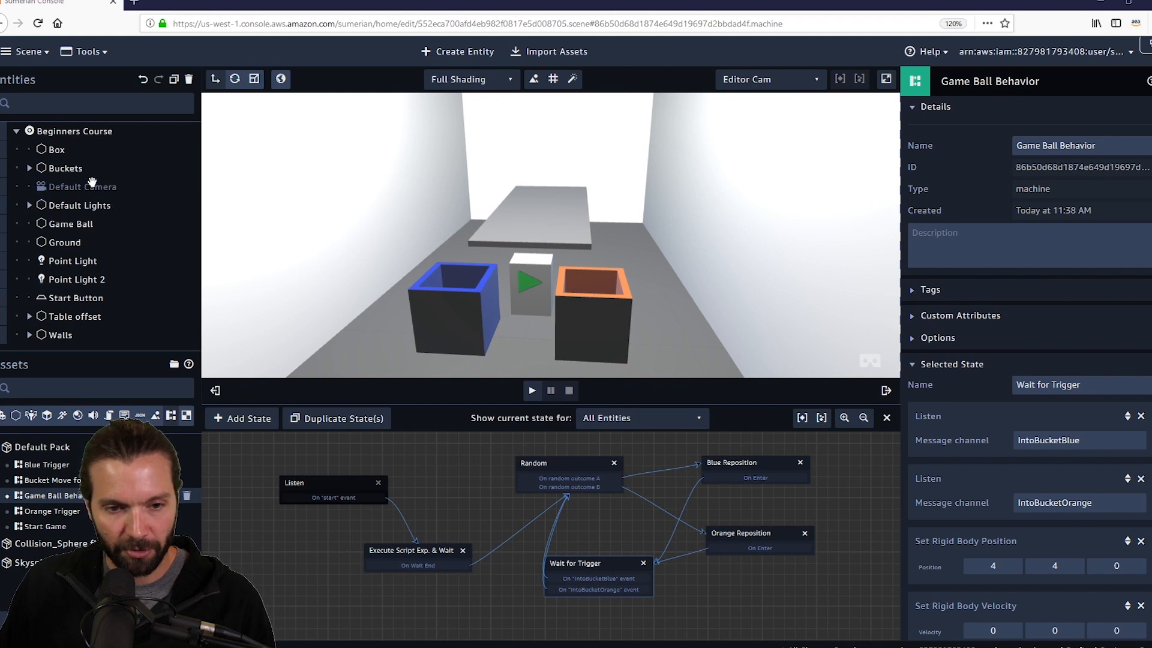
Step: Expand the Table offset entity and examine its child Table entity's components and placement in the scene
{"action": "left_click", "coordinate": [81, 315]}
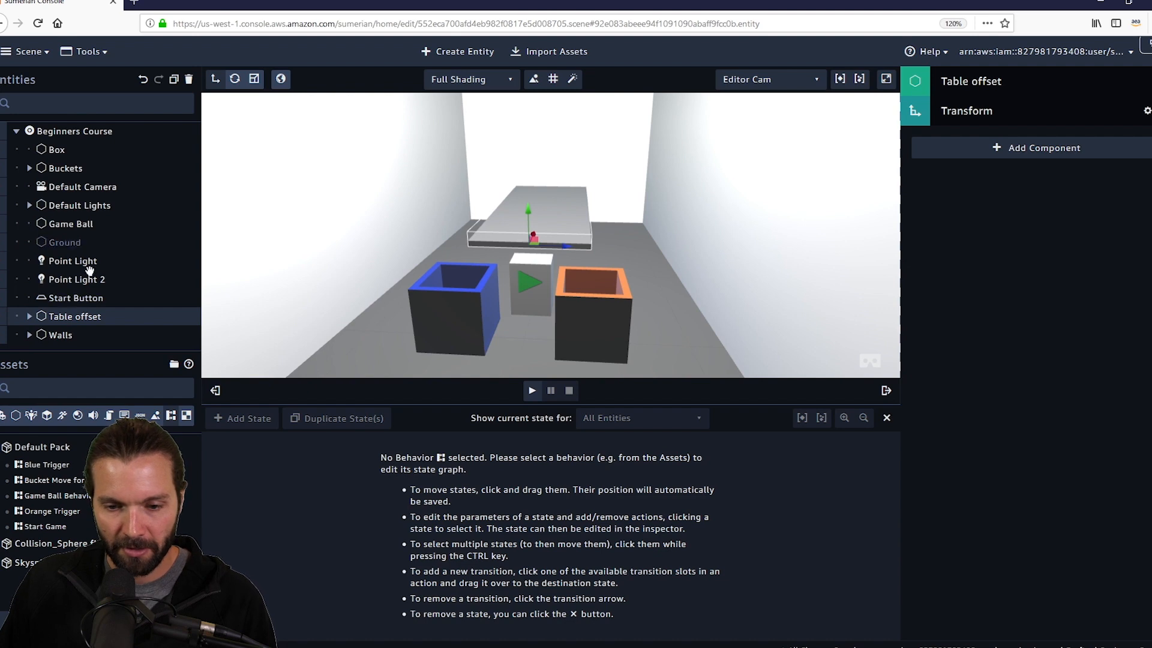
{"action": "left_click_drag", "start_coordinate": [101, 352], "coordinate": [103, 411]}
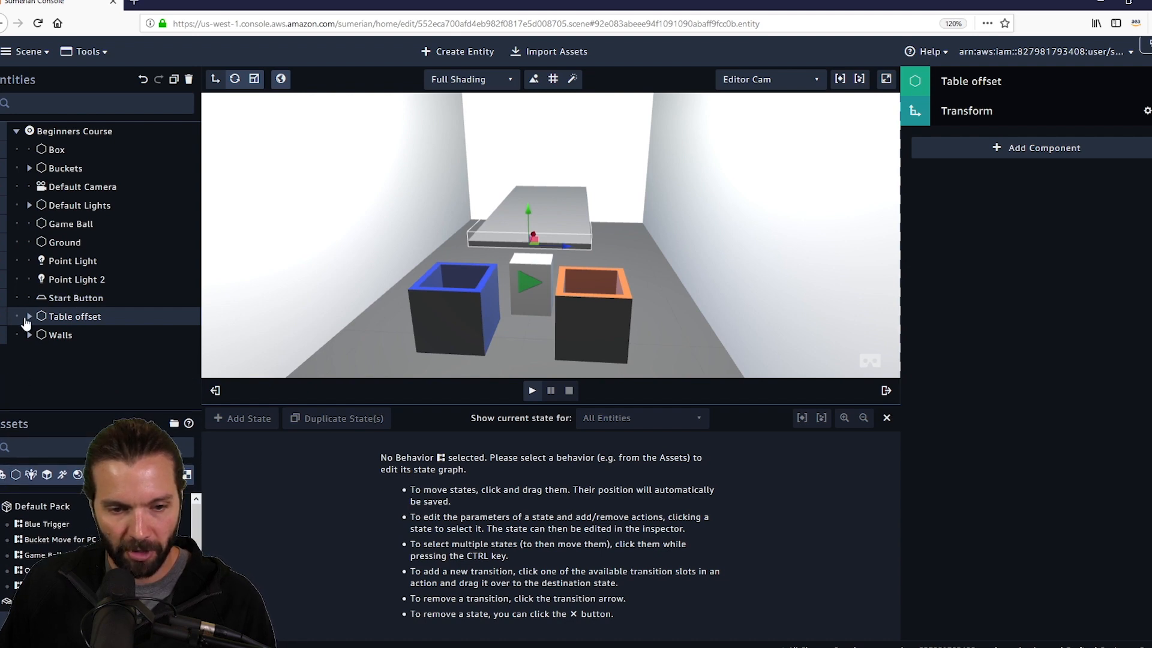
{"action": "left_click", "coordinate": [28, 317]}
{"action": "left_click", "coordinate": [74, 333]}
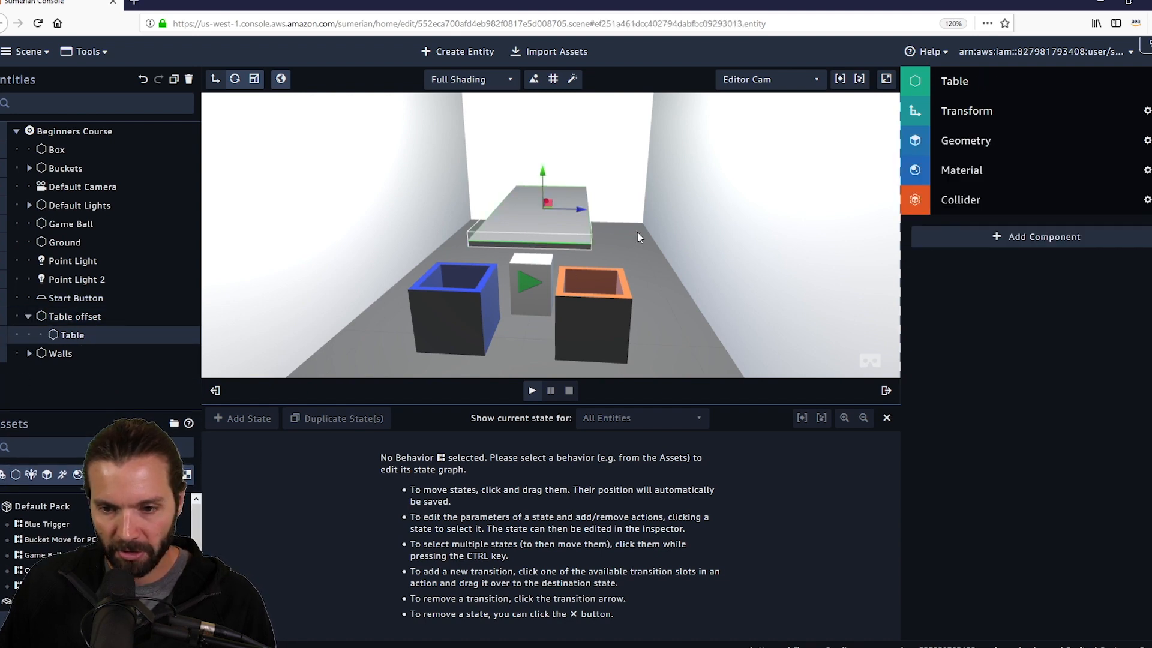
{"action": "left_click_drag", "start_coordinate": [638, 237], "coordinate": [506, 261]}
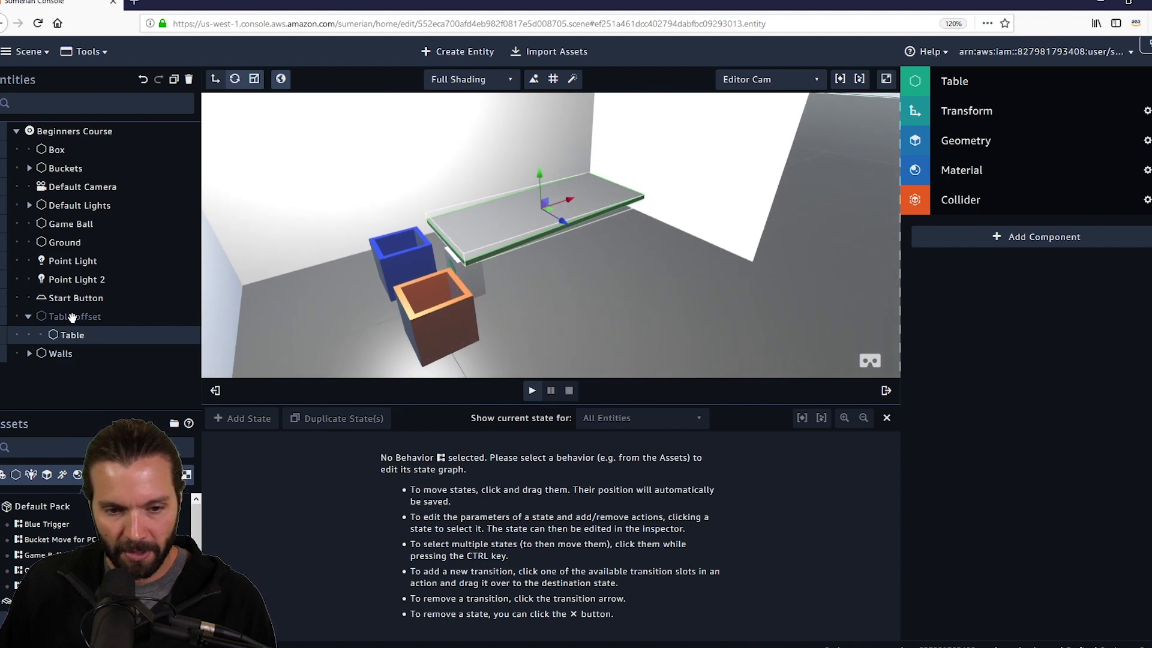
Step: Add a State Machine component to the Table offset entity and create a new behavior in it named Tilt Behavior
{"action": "left_click", "coordinate": [72, 317]}
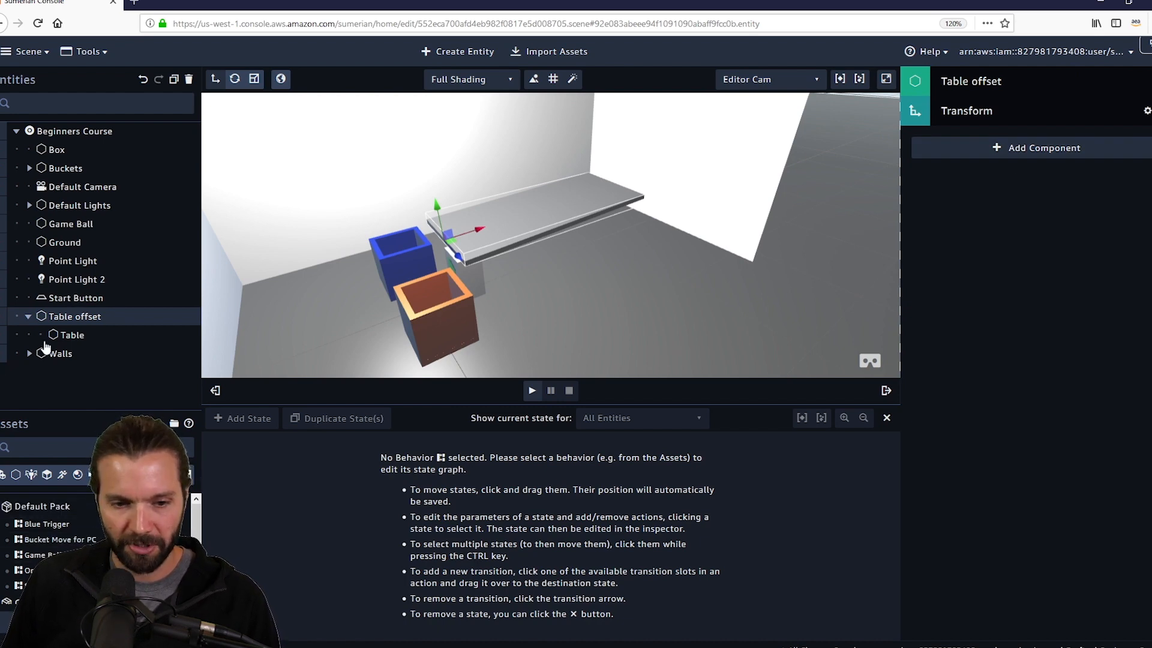
{"action": "left_click", "coordinate": [1042, 149]}
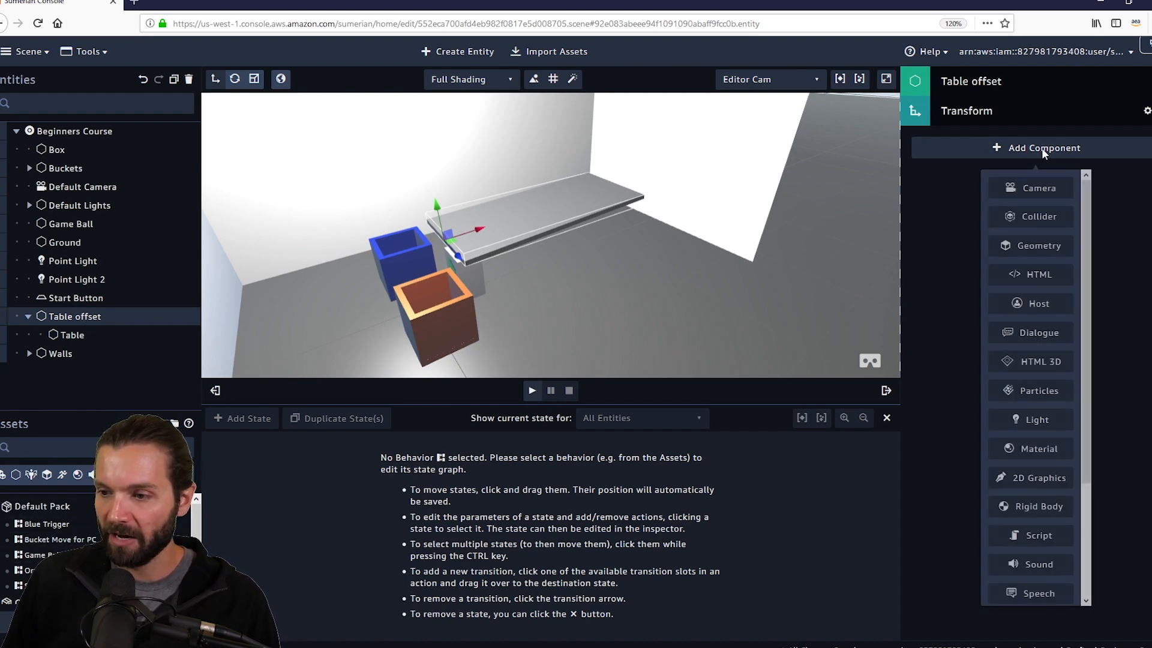
{"action": "scroll", "coordinate": [1036, 480], "scroll_direction": "down", "scroll_amount": 3}
{"action": "left_click", "coordinate": [1044, 479]}
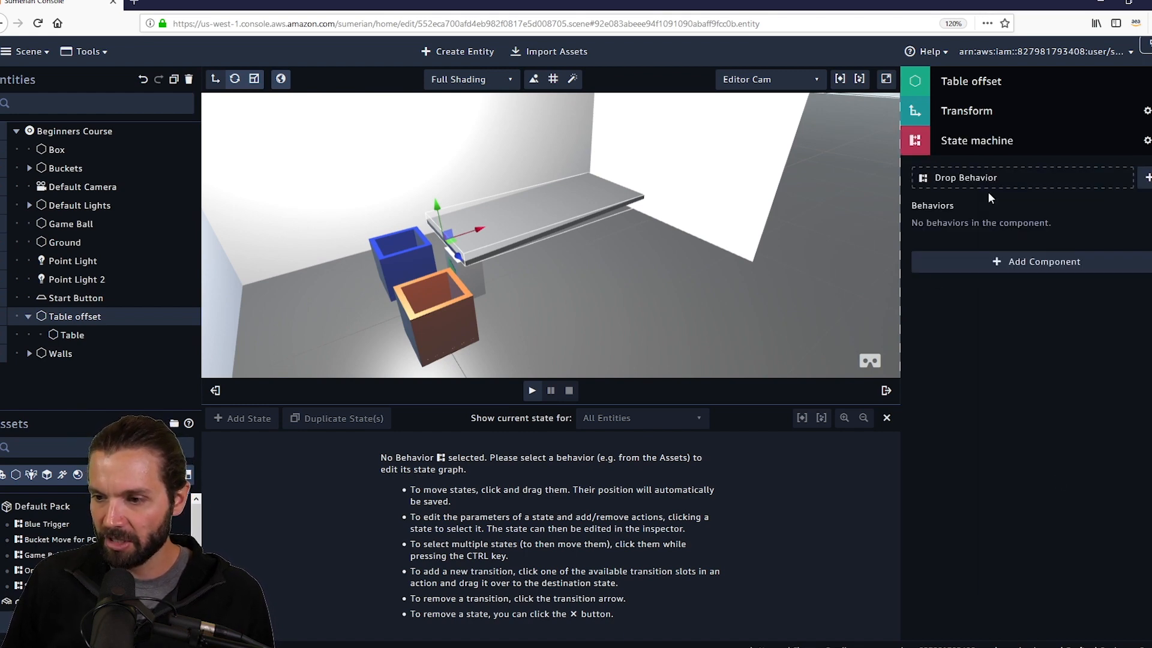
{"action": "left_click", "coordinate": [1145, 178]}
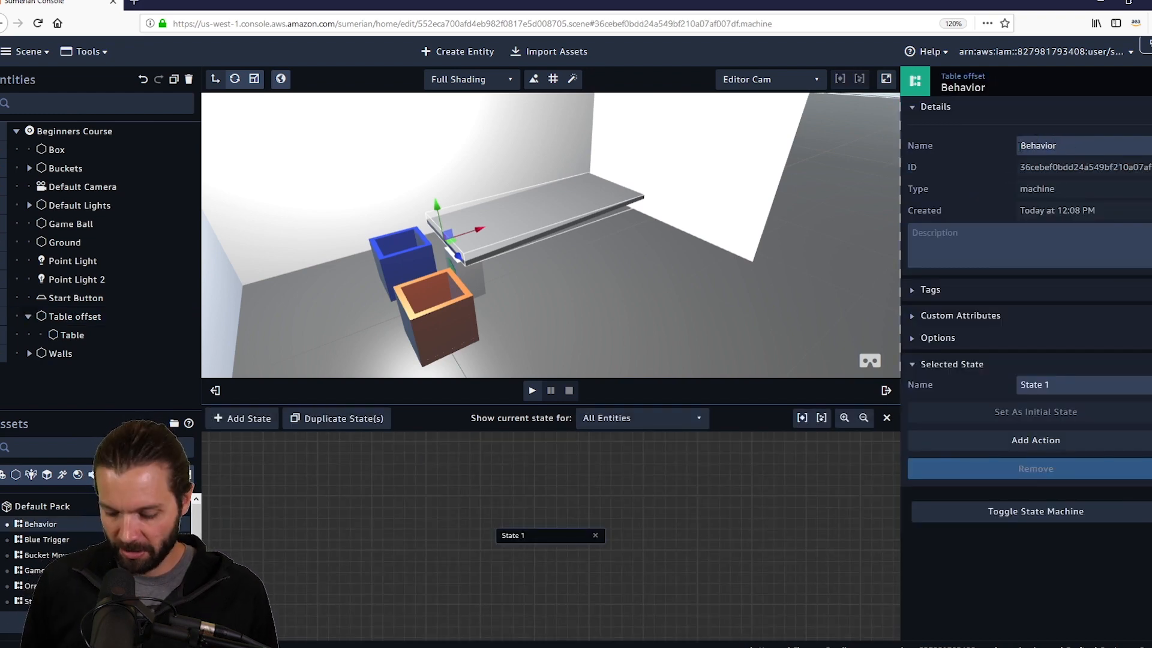
{"action": "type", "text": "Tilt"}
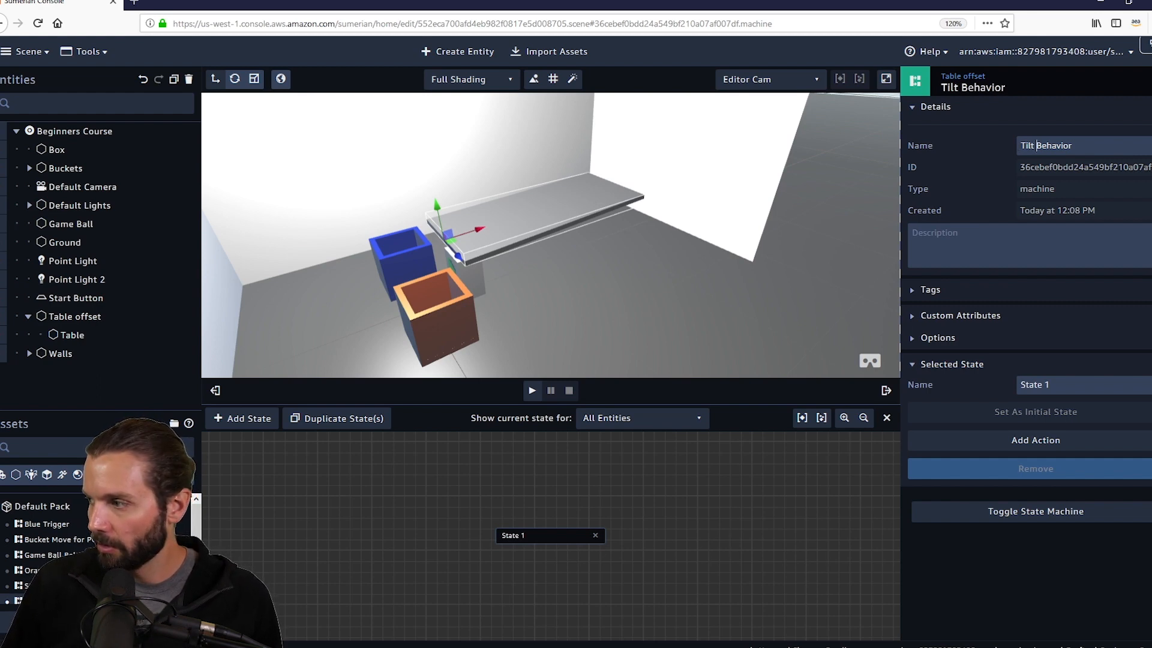
Step: Rename the initial state of Tilt Behavior to Listen and add a Listen action to it
{"action": "left_click", "coordinate": [577, 559]}
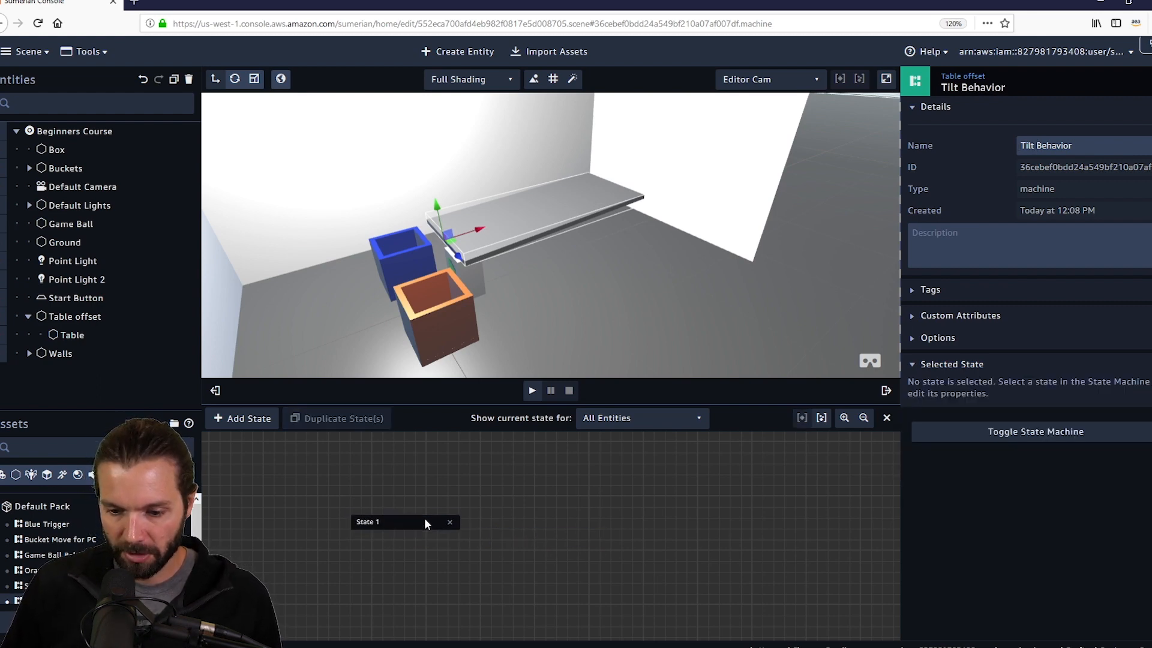
{"action": "left_click_drag", "start_coordinate": [425, 523], "coordinate": [419, 513]}
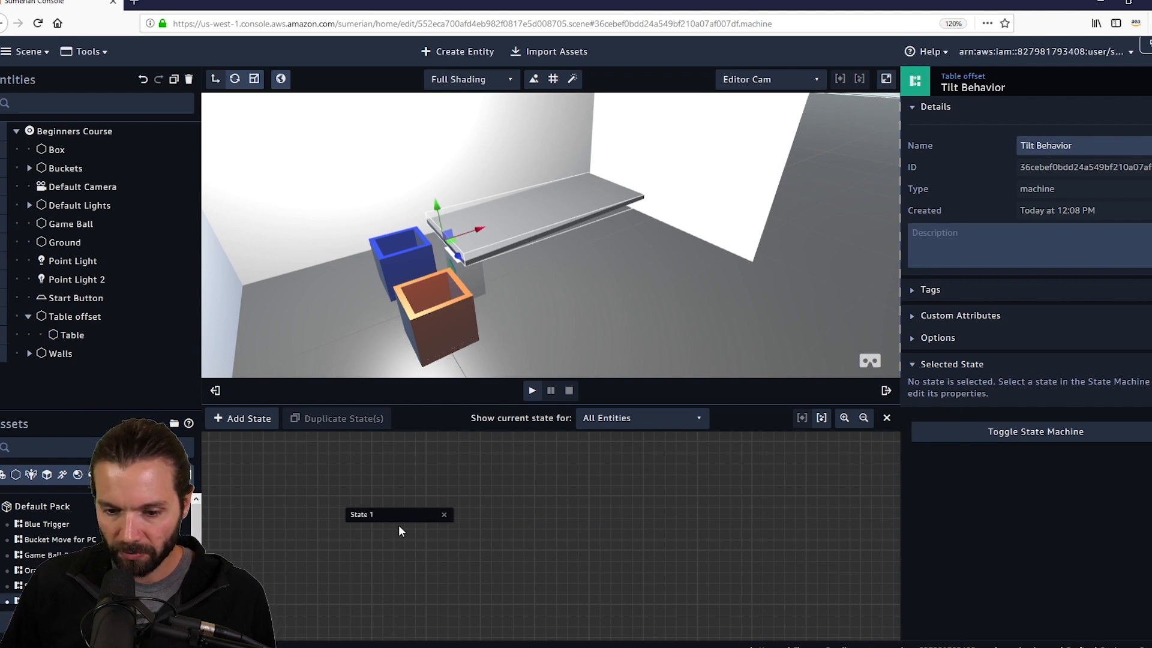
{"action": "left_click", "coordinate": [396, 514]}
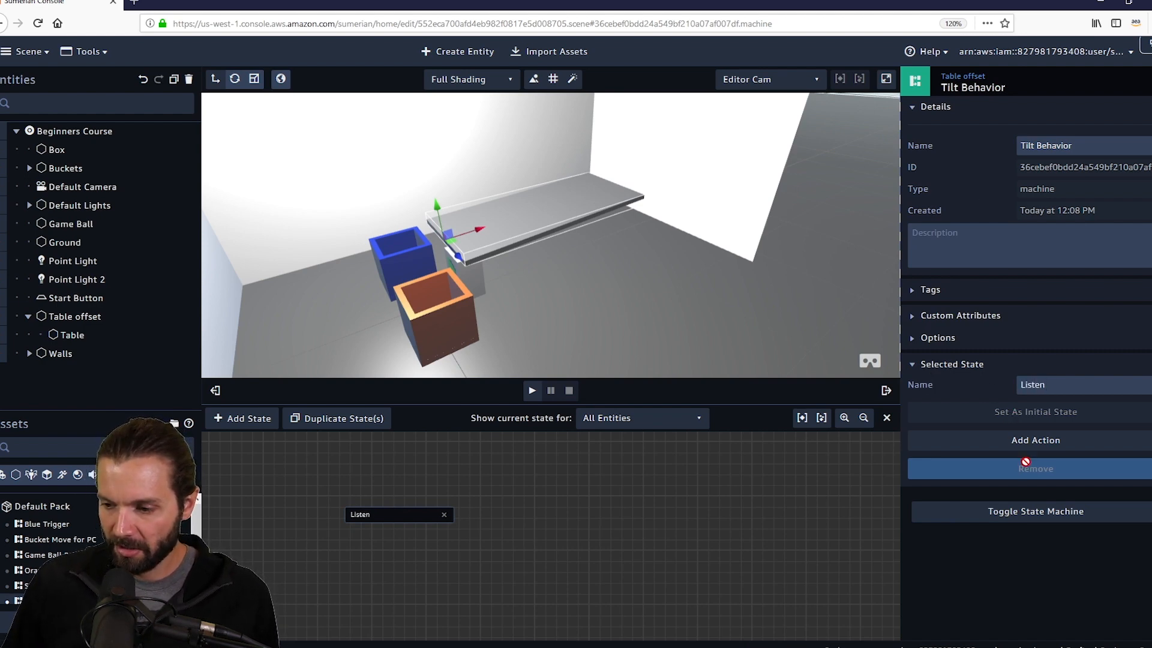
{"action": "left_click", "coordinate": [1030, 444]}
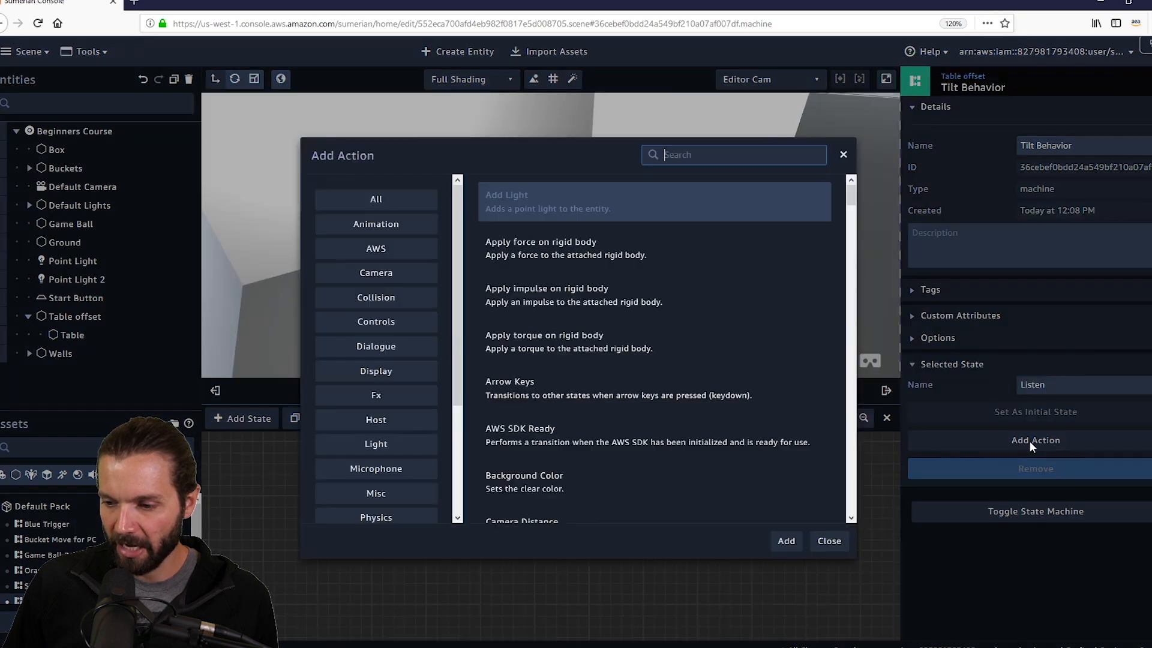
{"action": "type", "text": "listen"}
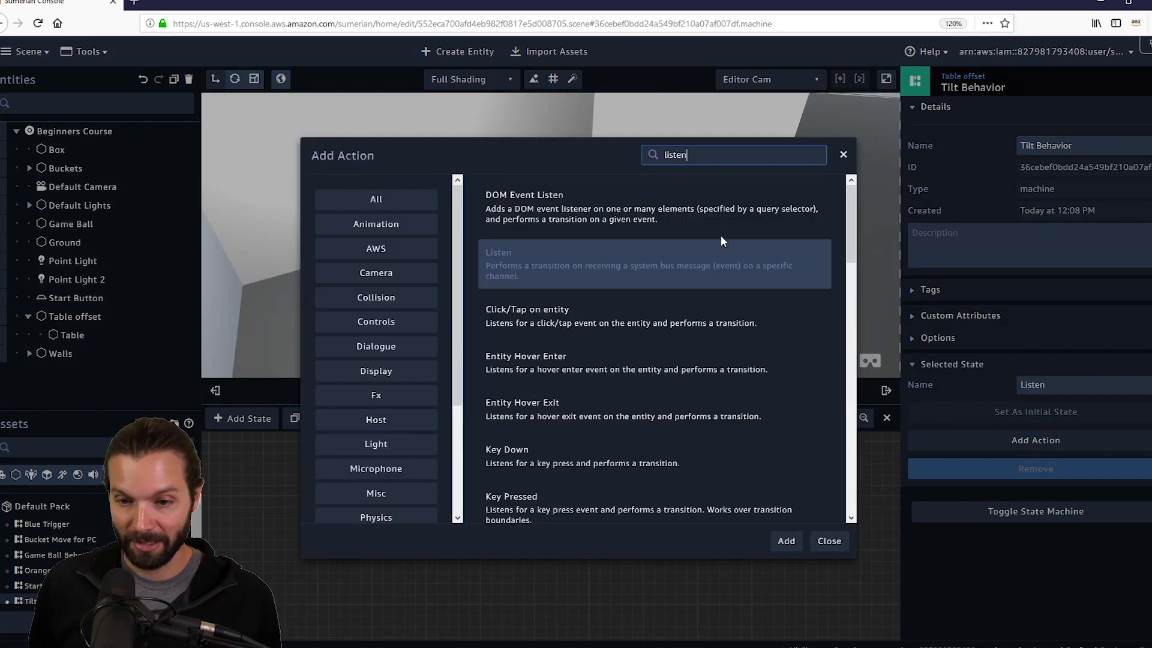
{"action": "key", "text": "Return"}
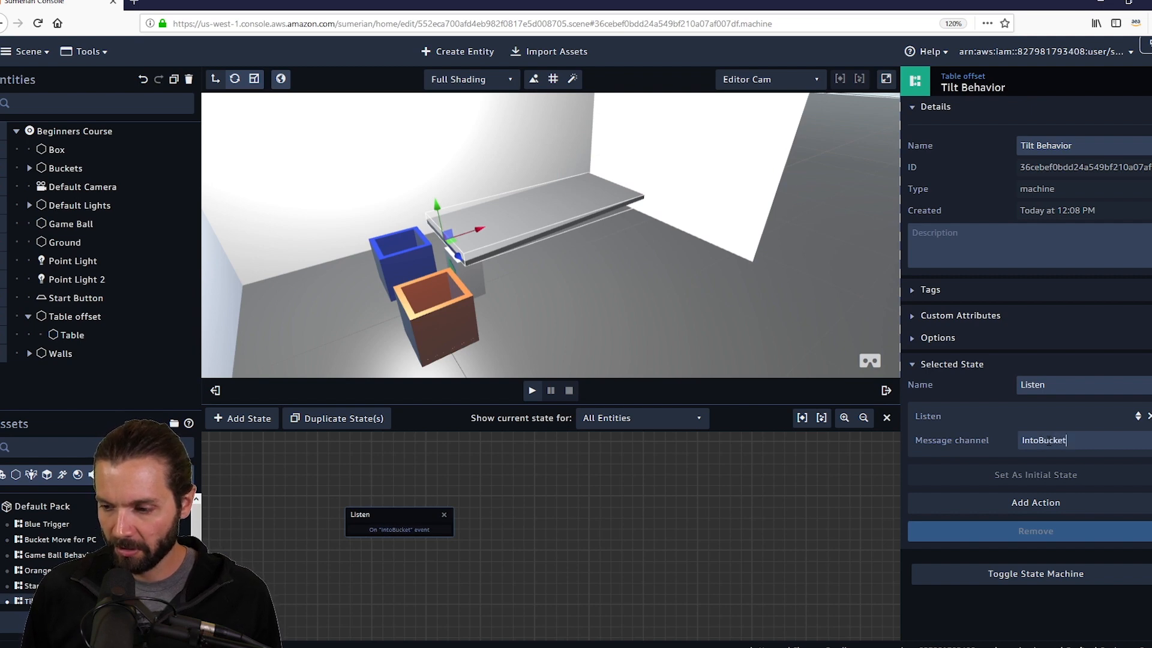
Step: Complete the first Listen action's message channel as IntoBucketBlue and add a second Listen action to the Listen state
{"action": "left_click", "coordinate": [1071, 509]}
{"action": "type", "text": "listen"}
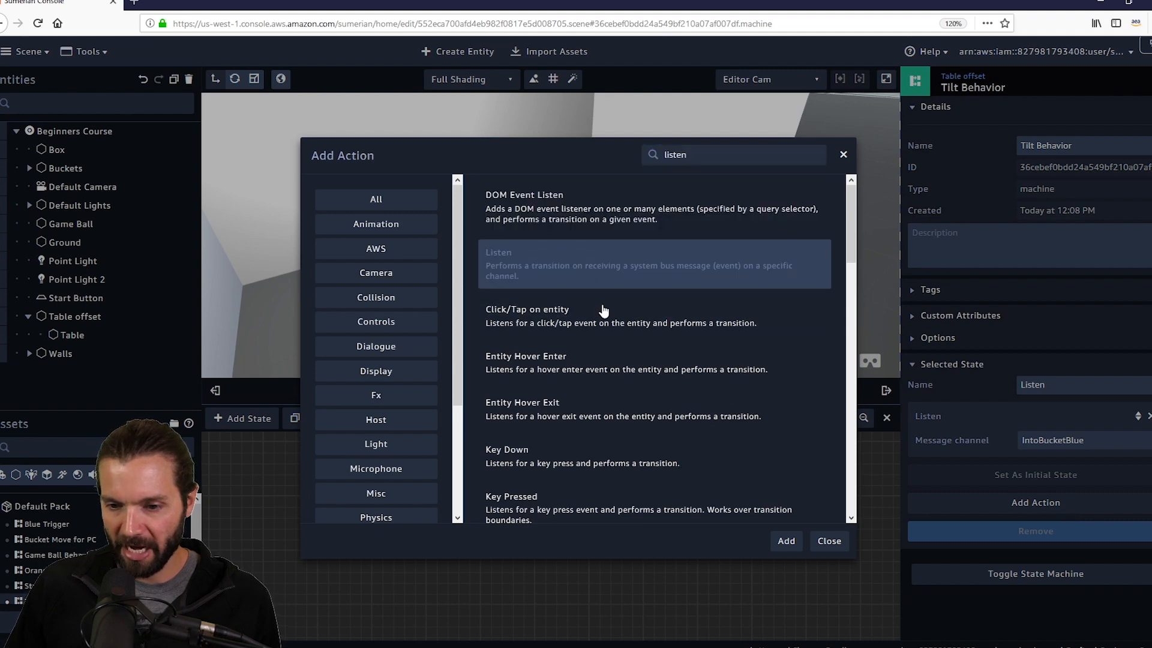
{"action": "left_click", "coordinate": [786, 541]}
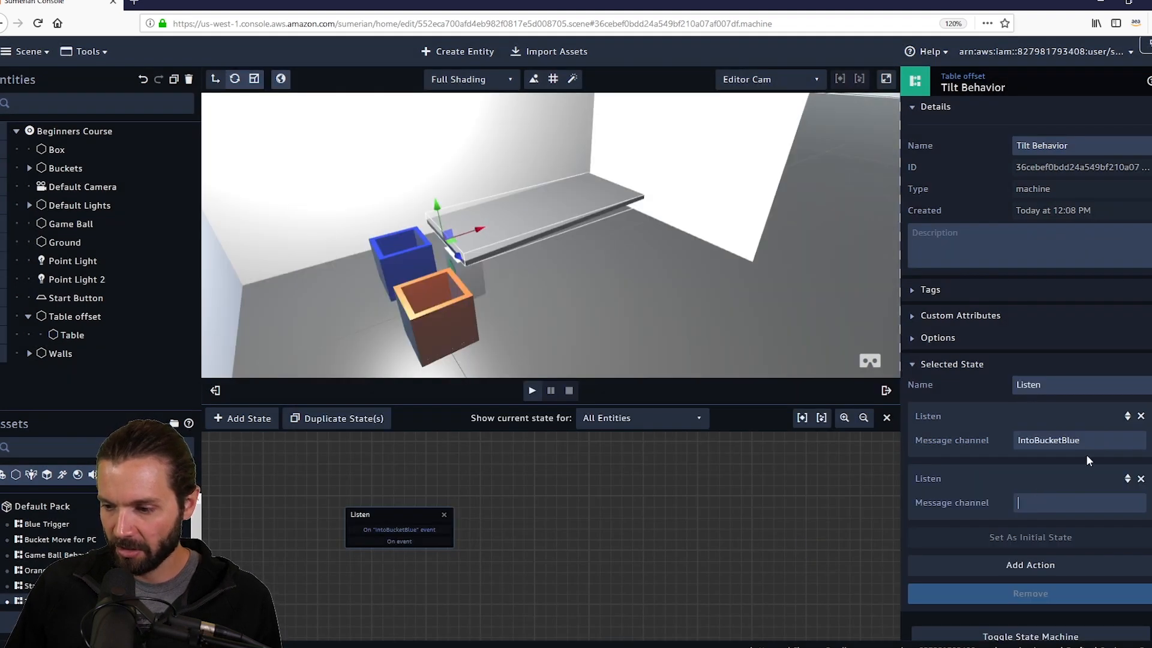
Step: Set the second Listen action's message channel to IntoBucketOrange, reusing the text of the first channel
{"action": "left_click_drag", "start_coordinate": [1083, 441], "coordinate": [991, 436]}
{"action": "key", "text": "ctrl+c"}
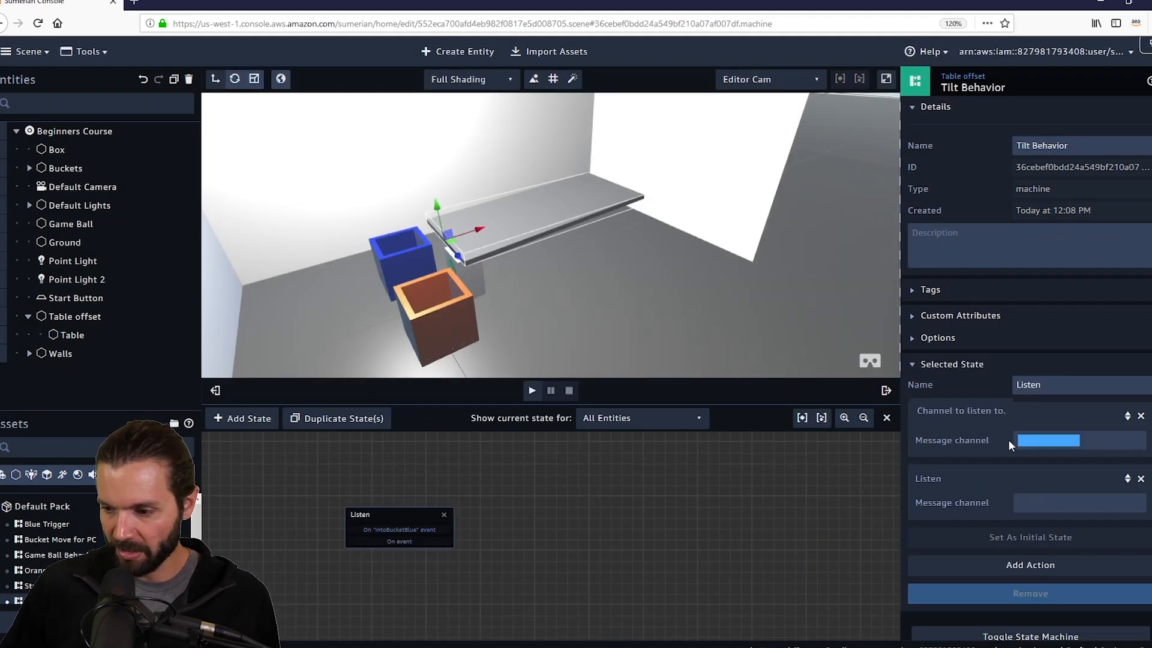
{"action": "left_click", "coordinate": [1042, 496]}
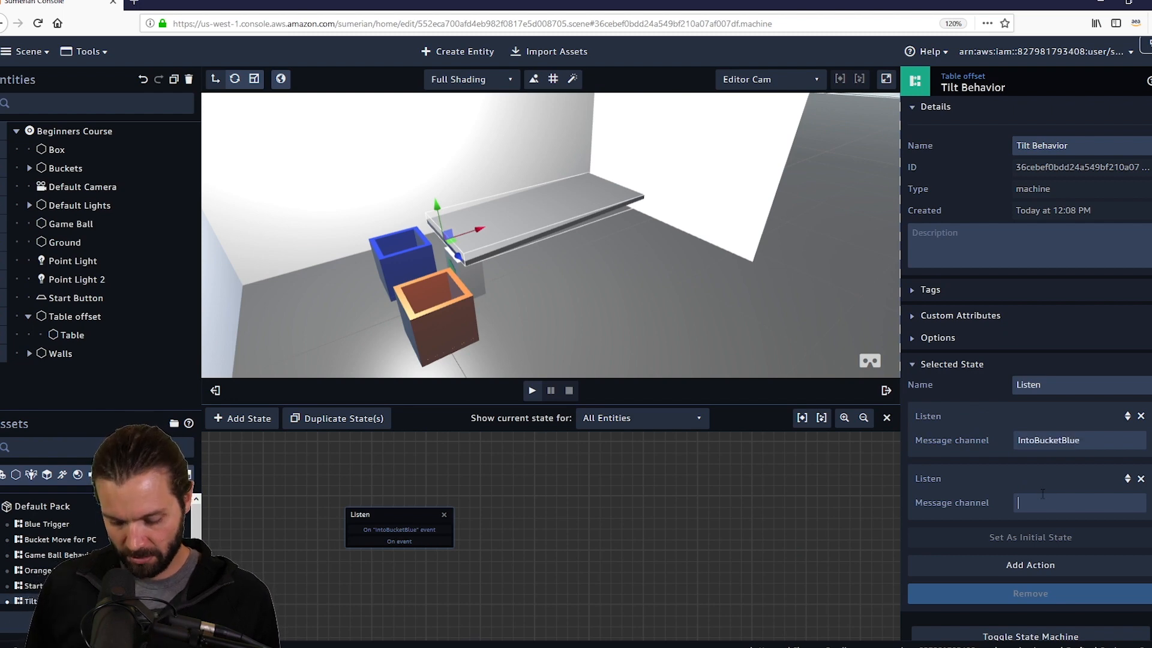
{"action": "key", "text": "ctrl+v"}
{"action": "key", "text": "BackSpace"}
{"action": "key", "text": "BackSpace"}
{"action": "key", "text": "BackSpace"}
{"action": "key", "text": "BackSpace"}
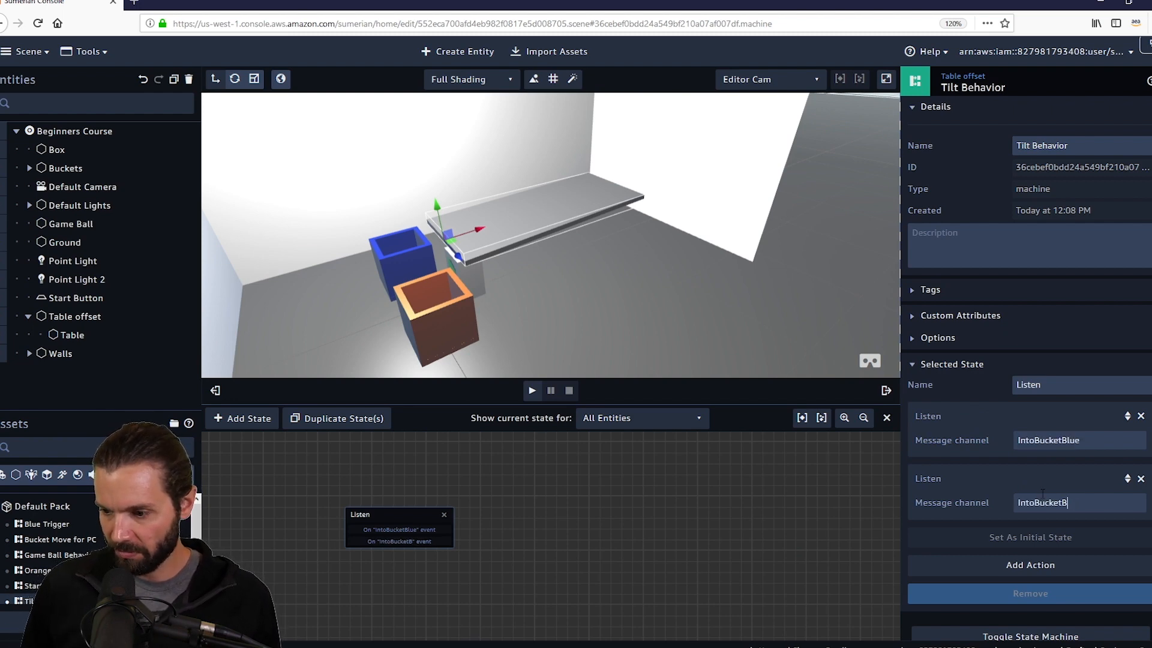
{"action": "type", "text": "Orange"}
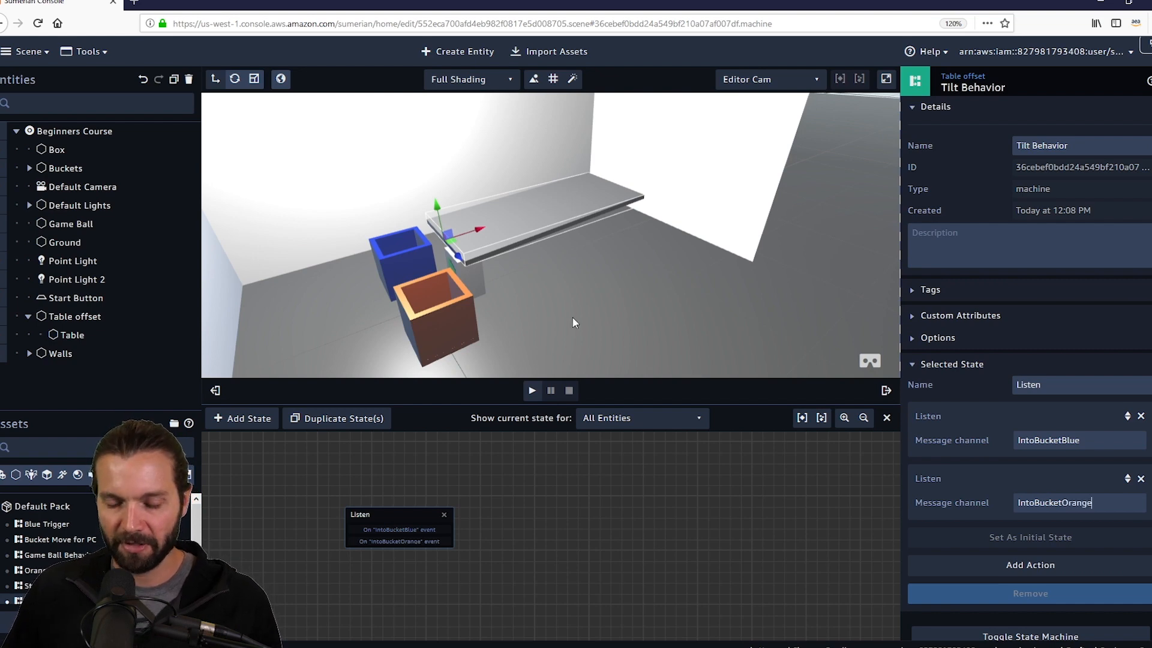
Step: Add a new state to the upper right of the Listen state and name it Incremental Counter
{"action": "left_click_drag", "start_coordinate": [571, 324], "coordinate": [705, 279]}
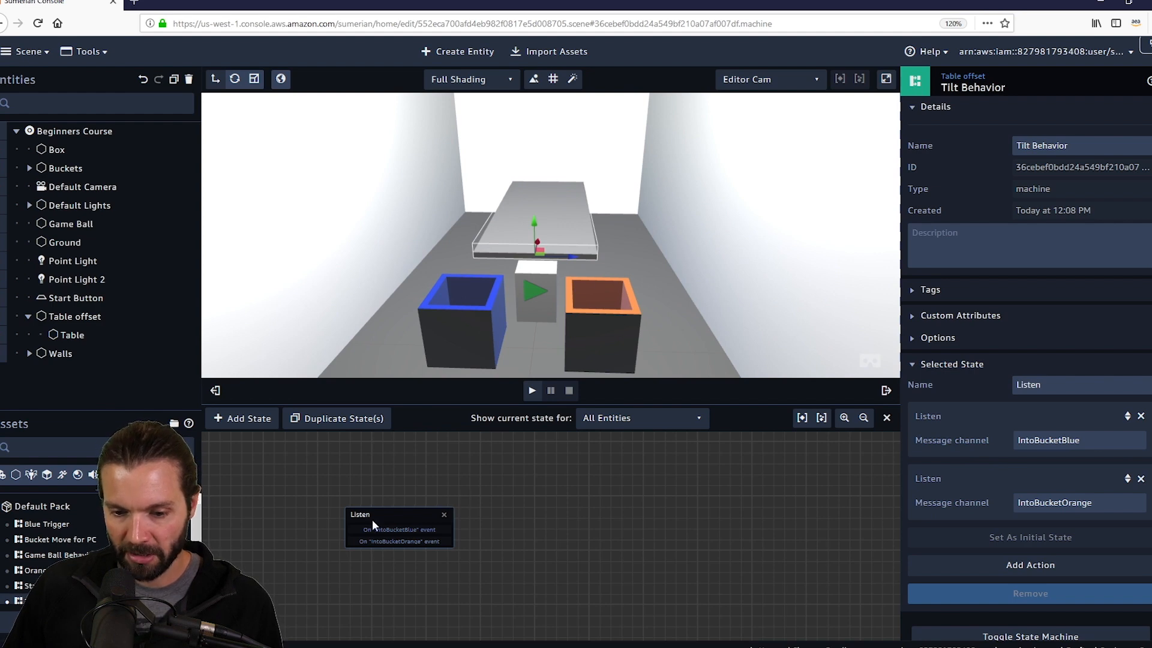
{"action": "left_click_drag", "start_coordinate": [384, 516], "coordinate": [351, 506]}
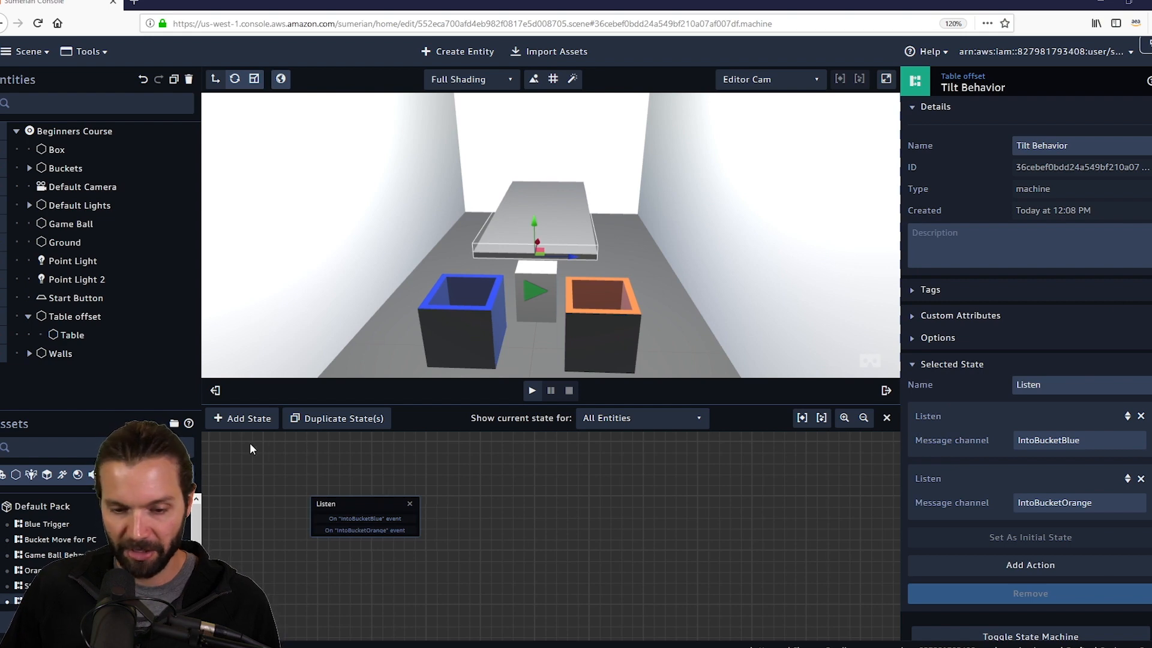
{"action": "left_click", "coordinate": [246, 418]}
{"action": "left_click_drag", "start_coordinate": [527, 535], "coordinate": [518, 485]}
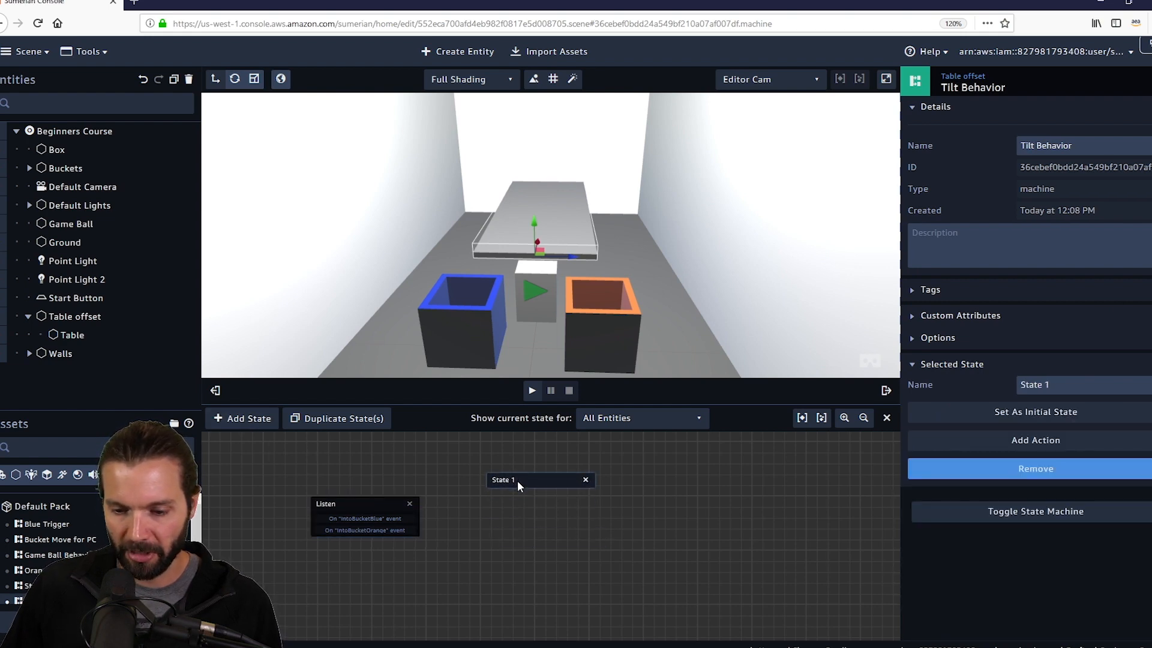
{"action": "triple_click", "coordinate": [1093, 383]}
{"action": "type", "text": "Incr4e"}
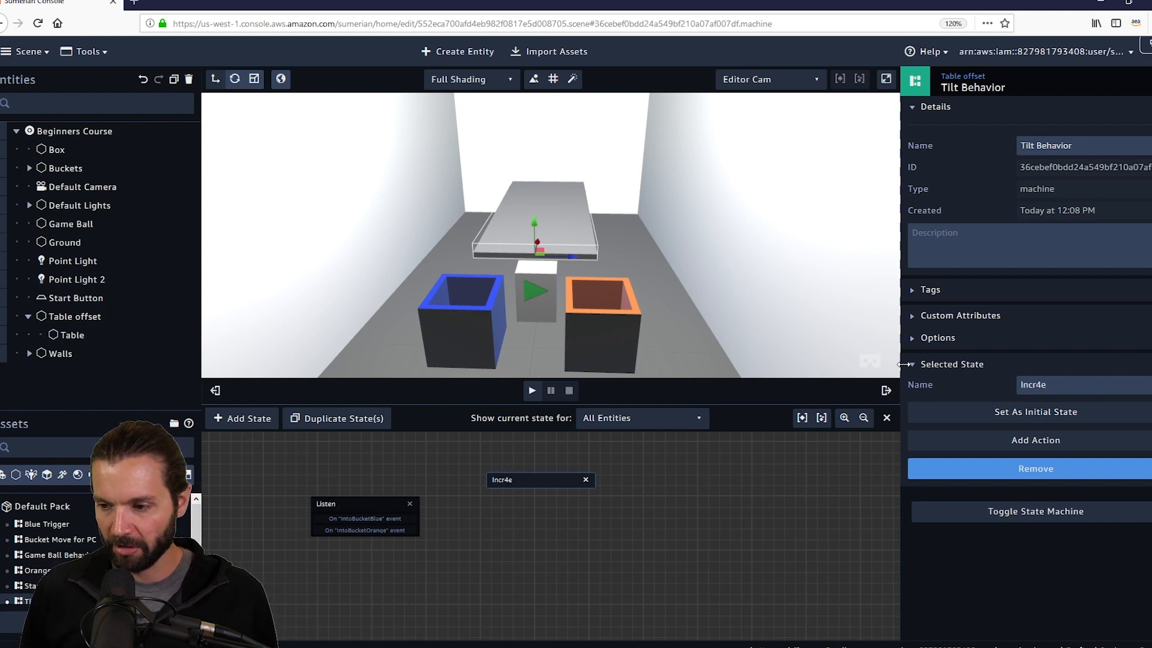
{"action": "key", "text": "BackSpace"}
{"action": "type", "text": "eme"}
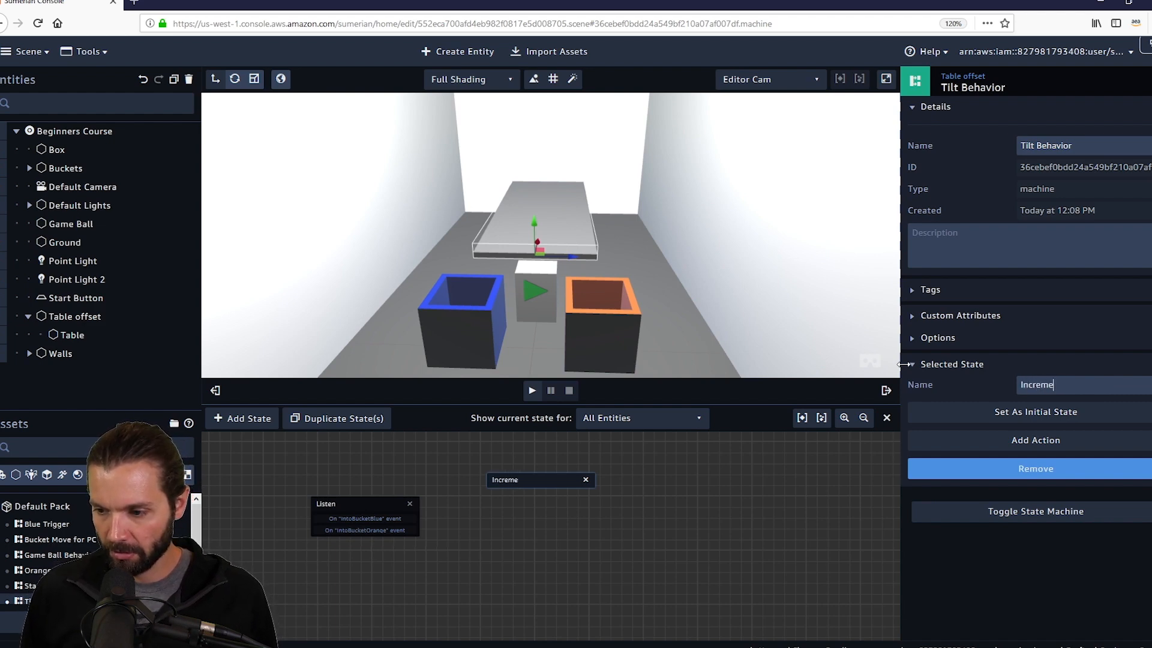
{"action": "type", "text": "ntal Counter"}
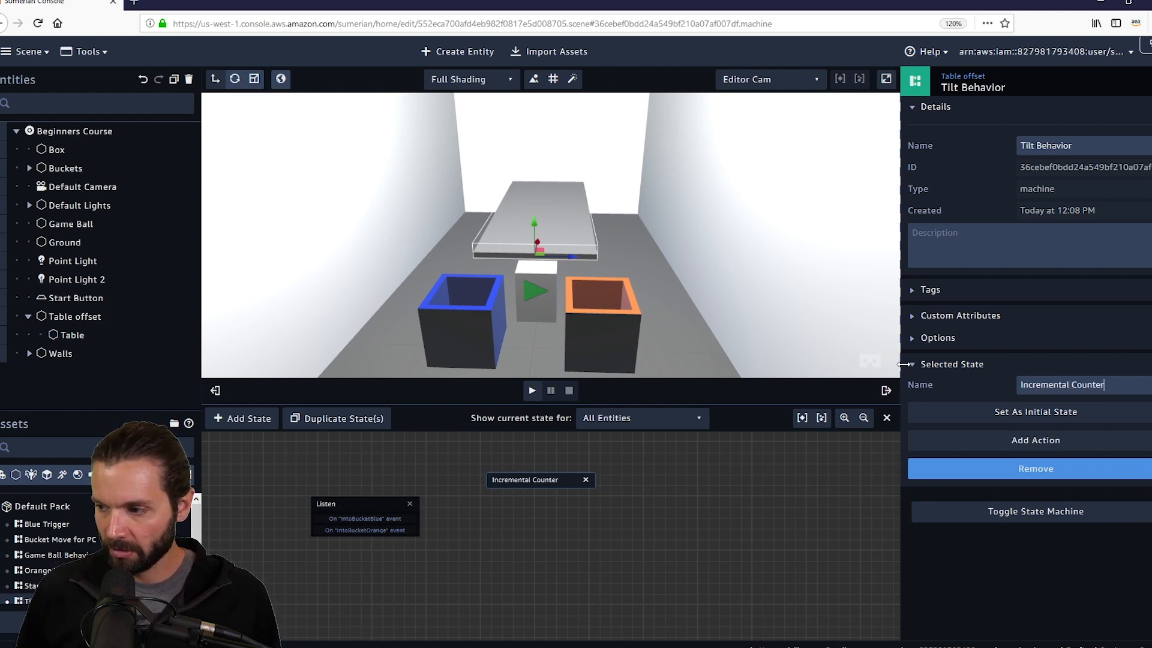
Step: Add an Increment Counter action to the Incremental Counter state, name its counter CorrectDrops and turn off On every frame
{"action": "left_click", "coordinate": [1084, 441]}
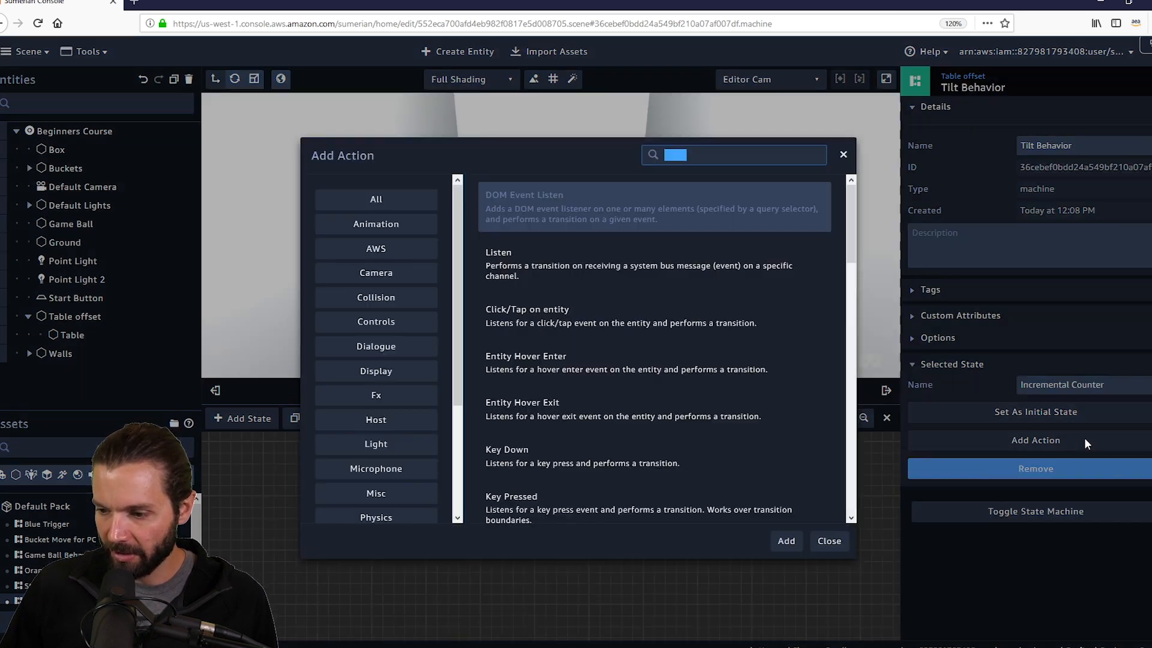
{"action": "type", "text": "incre"}
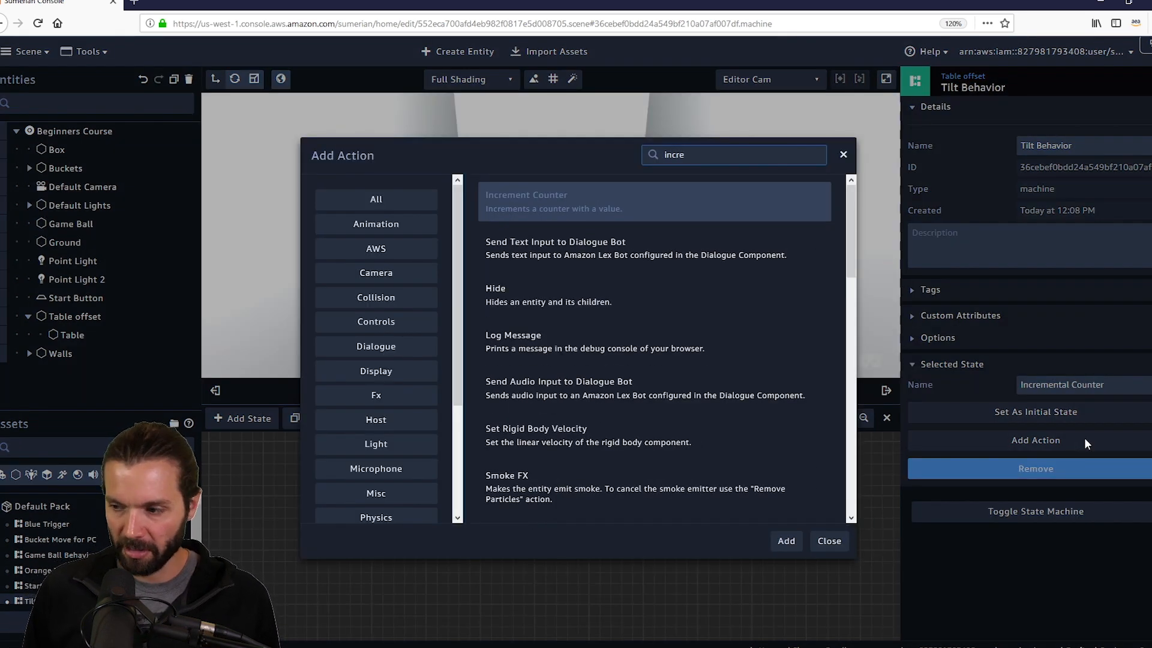
{"action": "key", "text": "Return"}
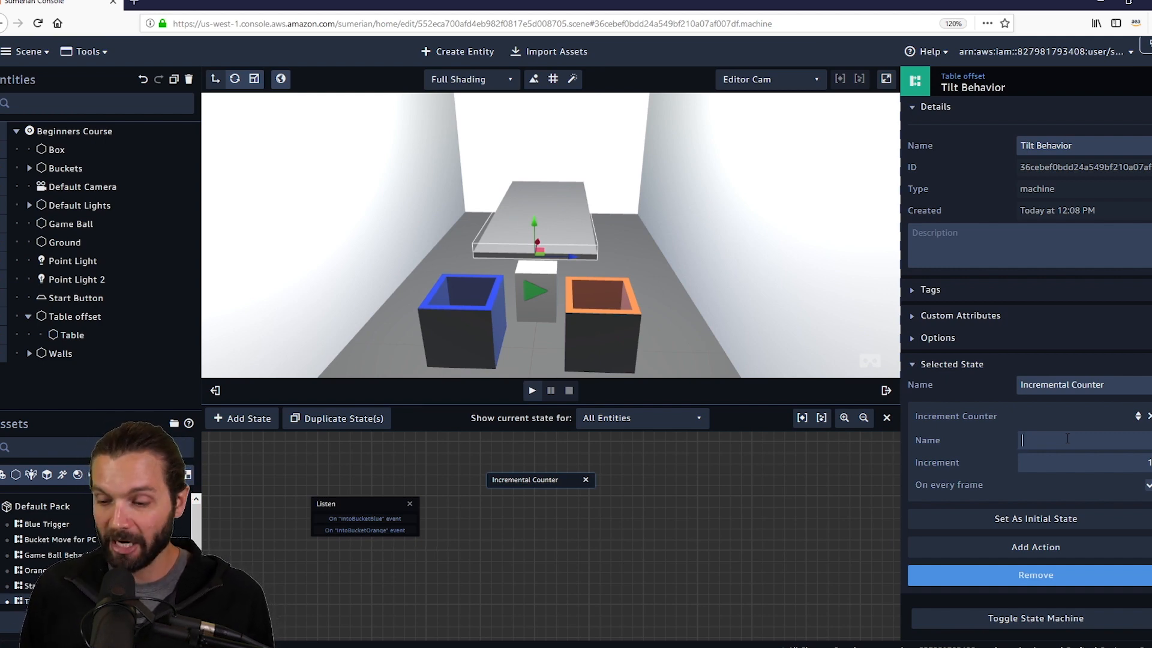
{"action": "type", "text": "Correct"}
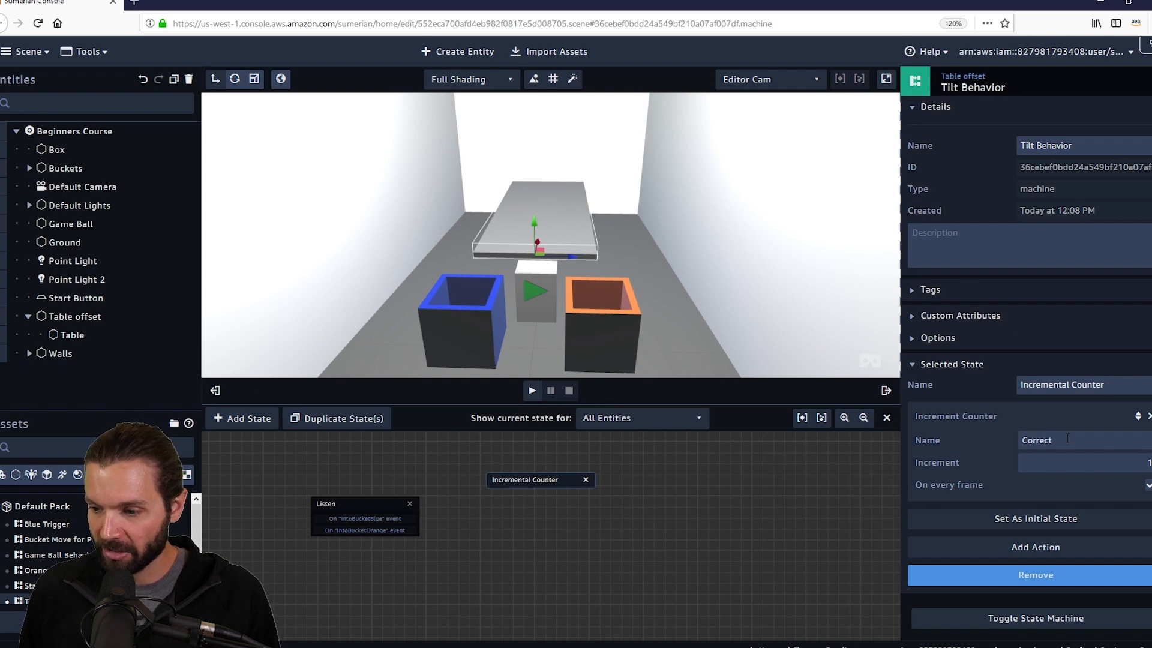
{"action": "type", "text": "Drops"}
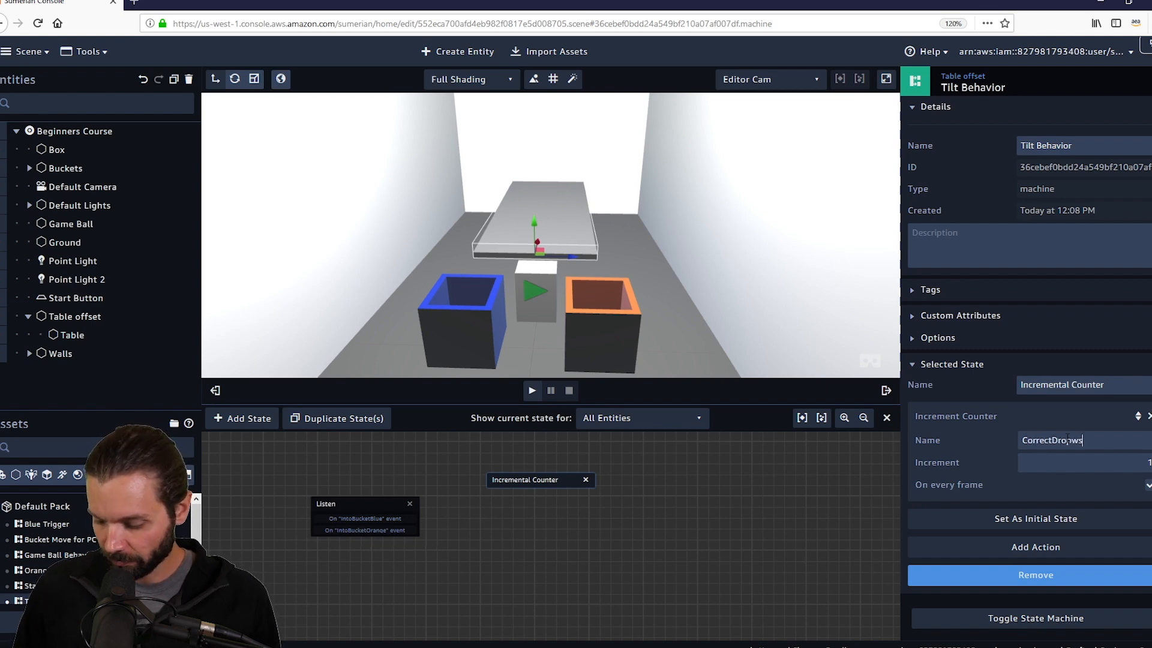
{"action": "key", "text": "BackSpace"}
{"action": "key", "text": "BackSpace"}
{"action": "type", "text": "ps"}
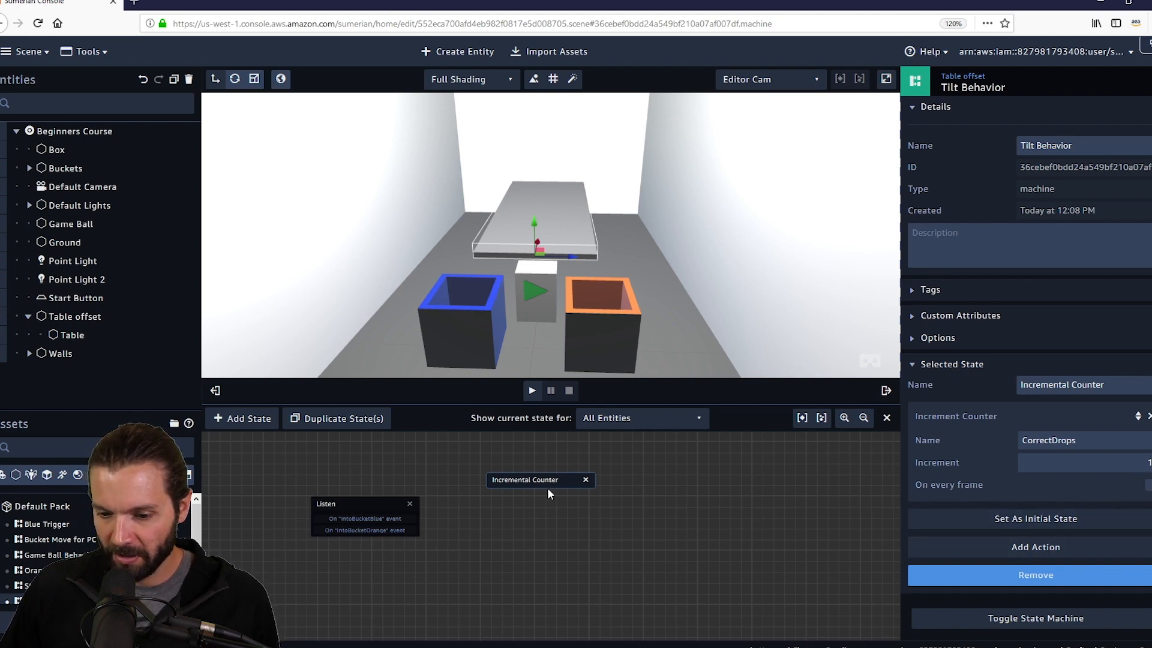
Step: Add a Transition action to the Incremental Counter state
{"action": "left_click", "coordinate": [988, 547]}
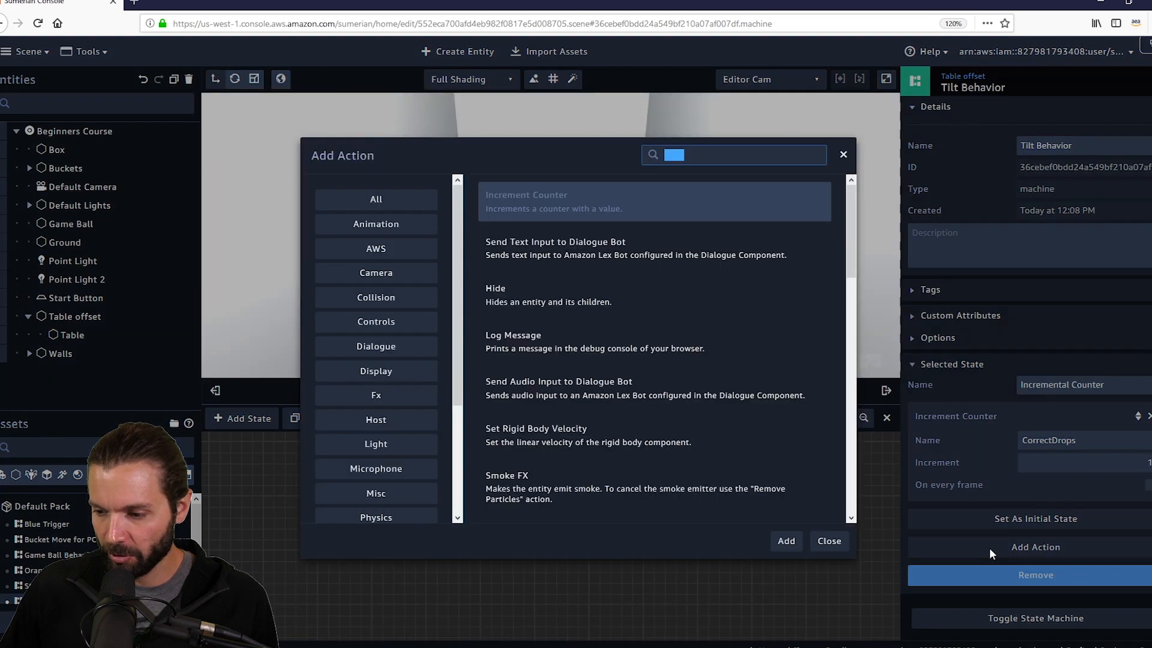
{"action": "type", "text": "tran"}
{"action": "key", "text": "Down"}
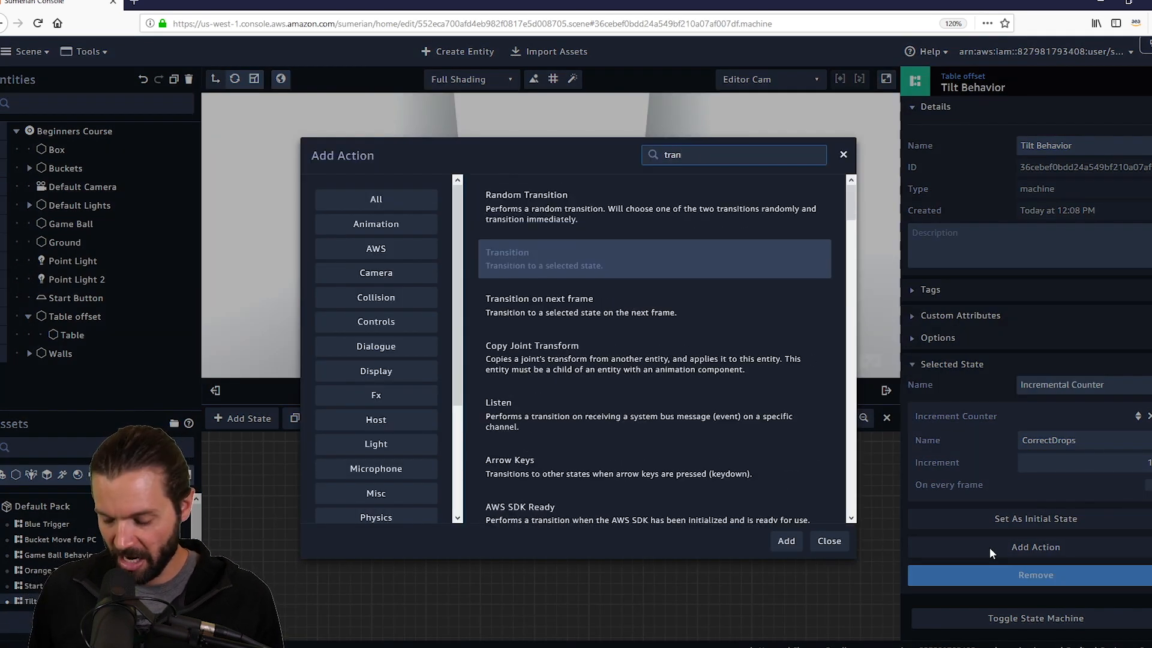
{"action": "key", "text": "Return"}
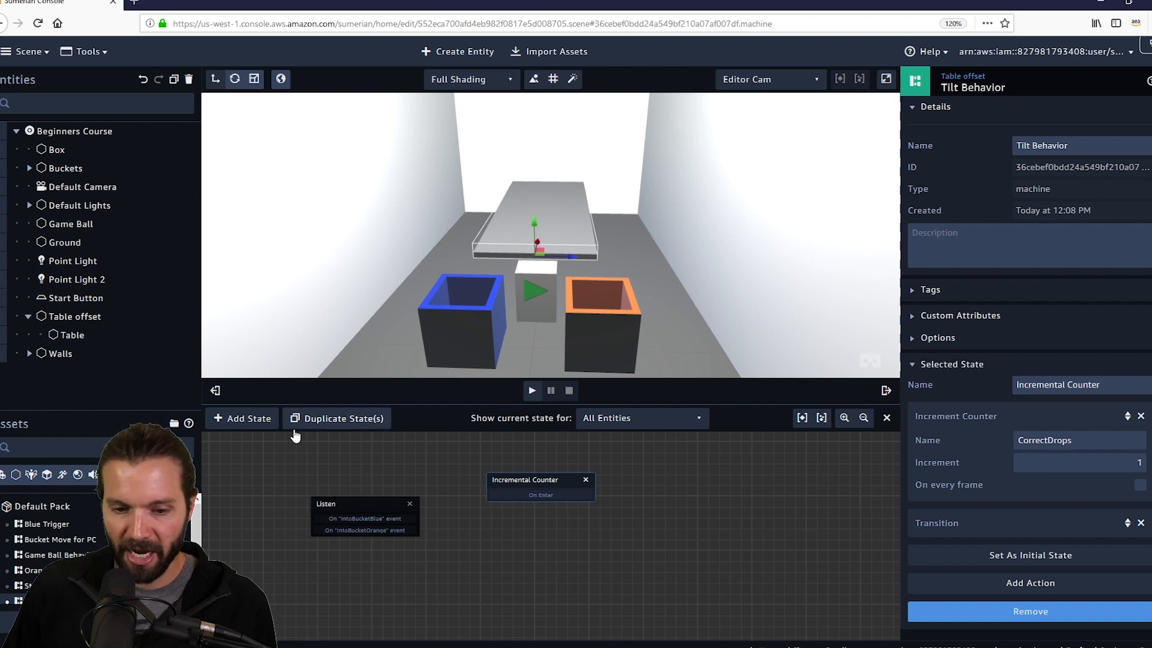
Step: Add another state below Incremental Counter and name it Compare Counter
{"action": "left_click", "coordinate": [254, 423]}
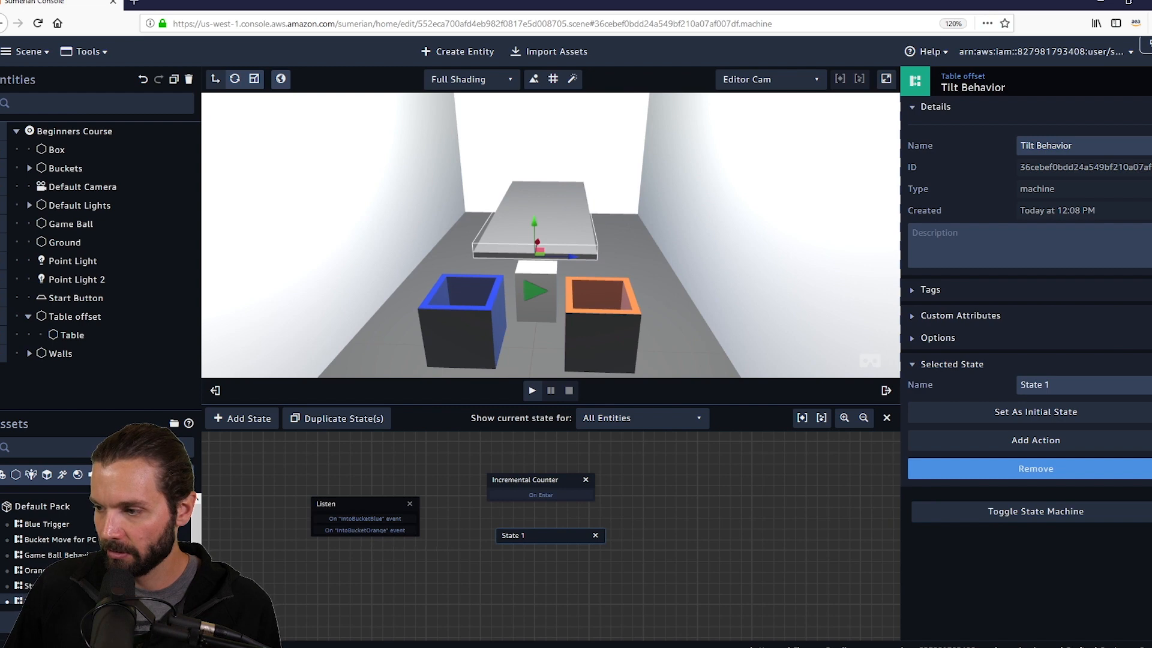
{"action": "left_click_drag", "start_coordinate": [542, 531], "coordinate": [531, 571]}
{"action": "triple_click", "coordinate": [1037, 385]}
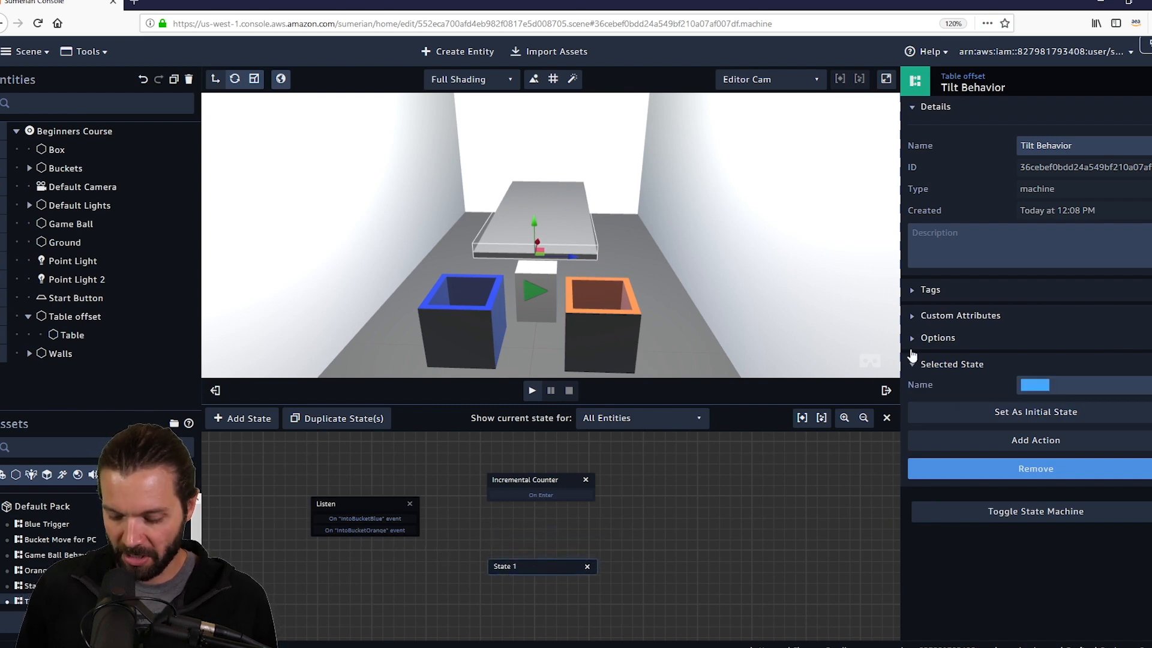
{"action": "type", "text": "Compare Cou"}
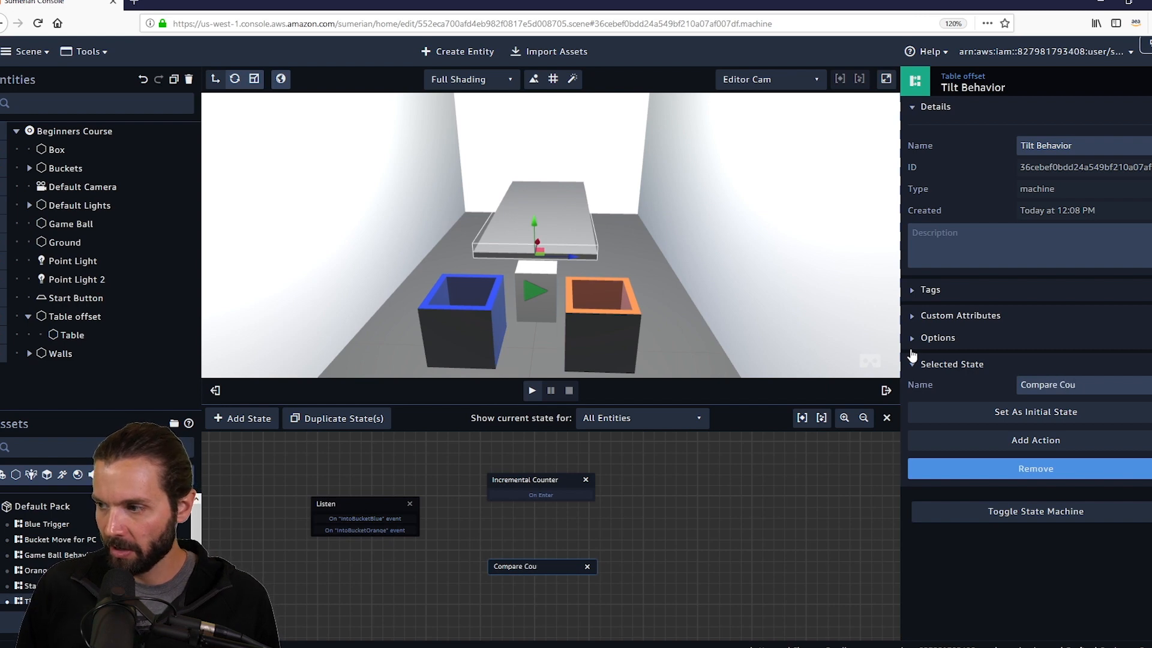
{"action": "type", "text": "nter"}
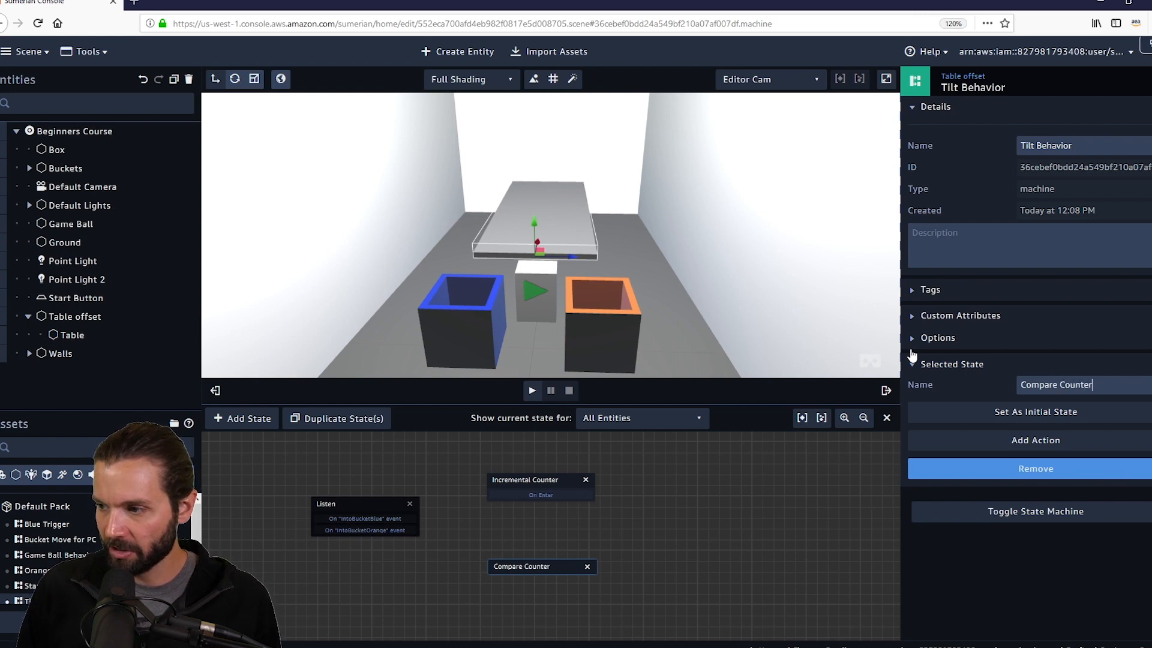
Step: Add a Compare Counter action, the one that compares a counter with a value, to the Compare Counter state
{"action": "left_click", "coordinate": [1032, 442]}
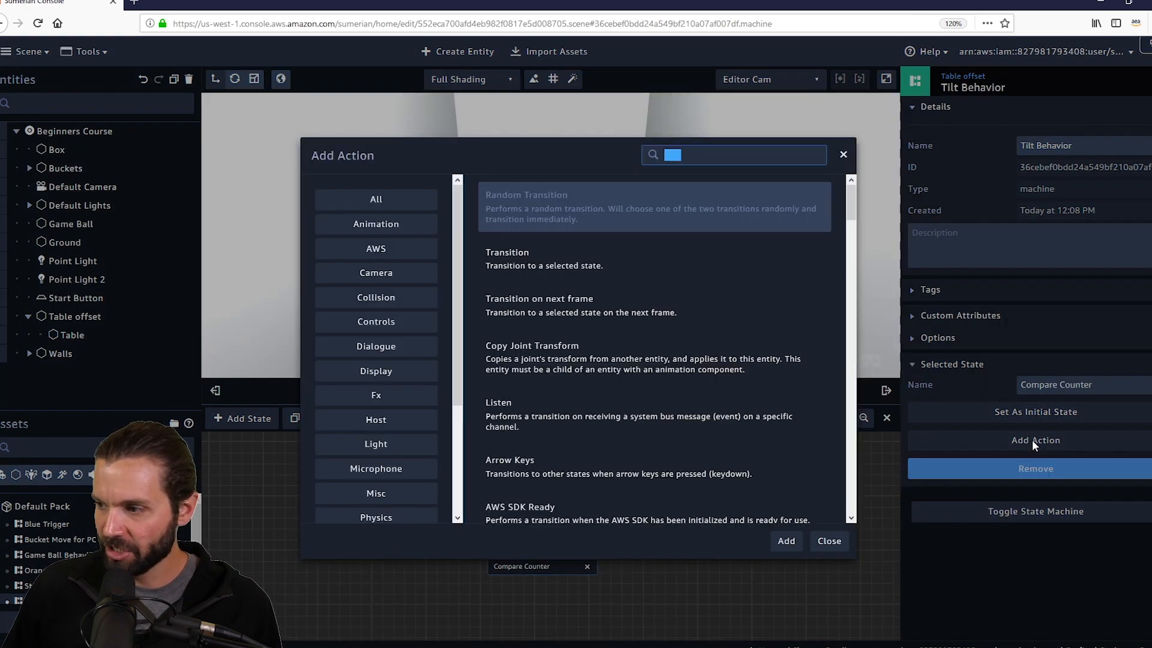
{"action": "type", "text": "compa"}
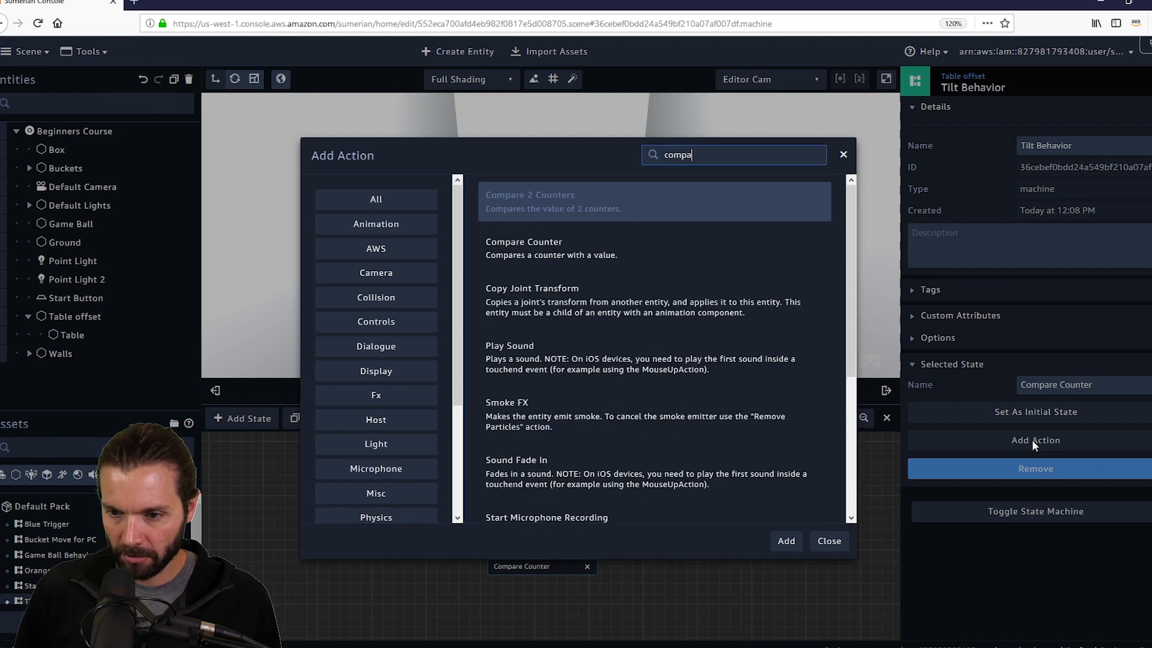
{"action": "type", "text": "re"}
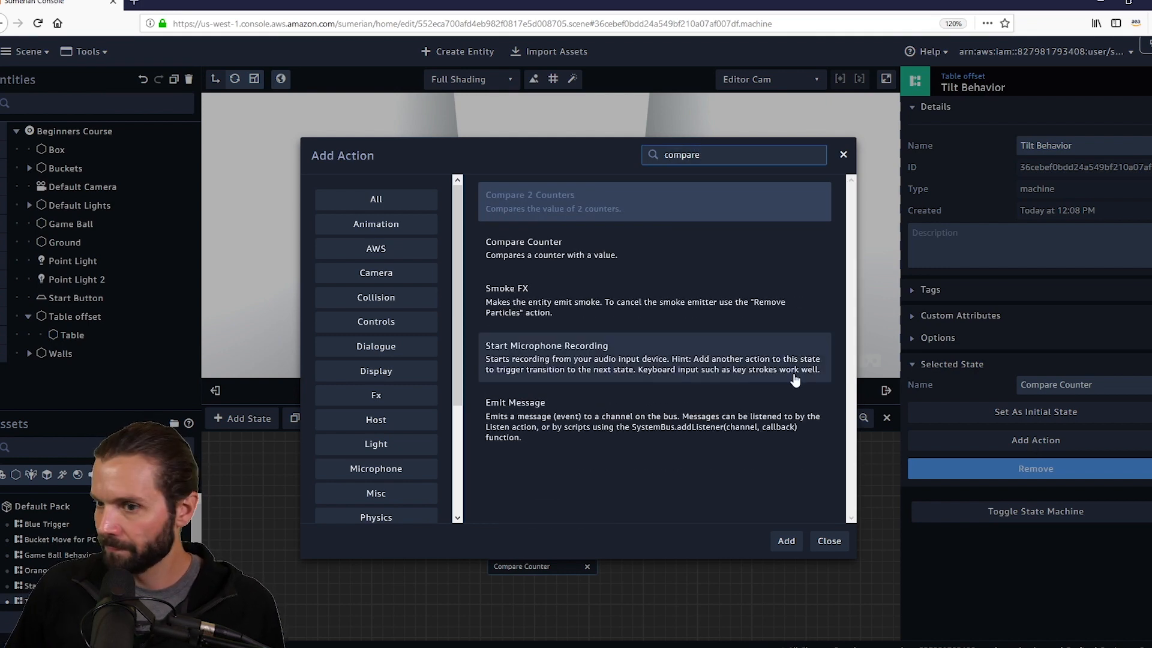
{"action": "left_click", "coordinate": [576, 250]}
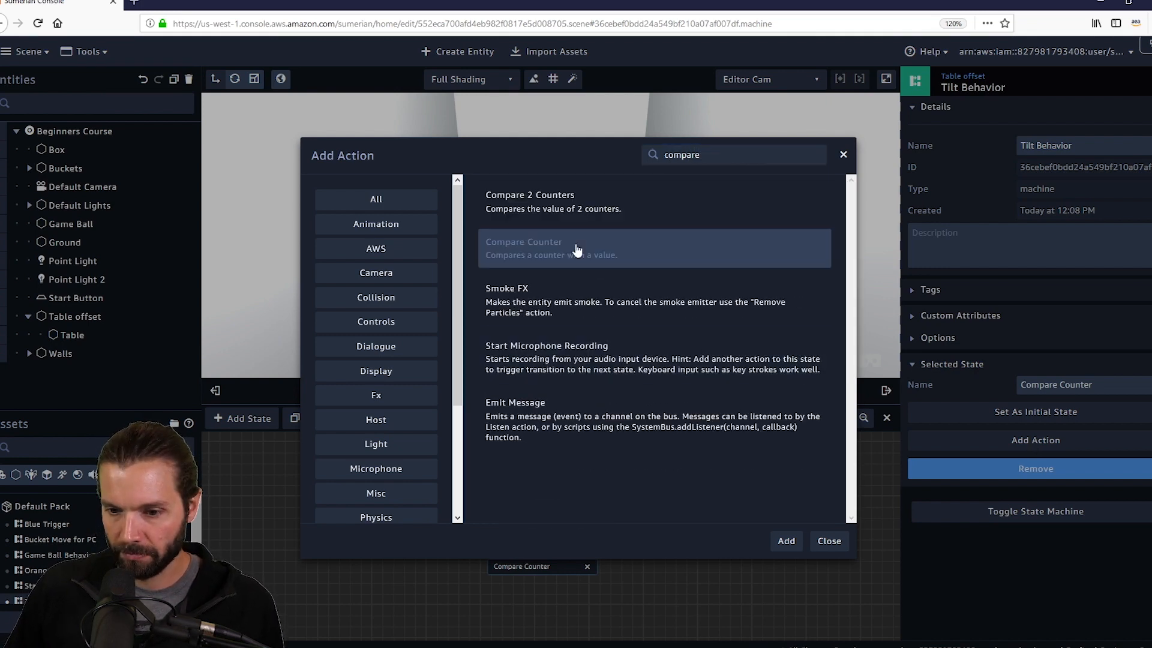
{"action": "left_click", "coordinate": [786, 542]}
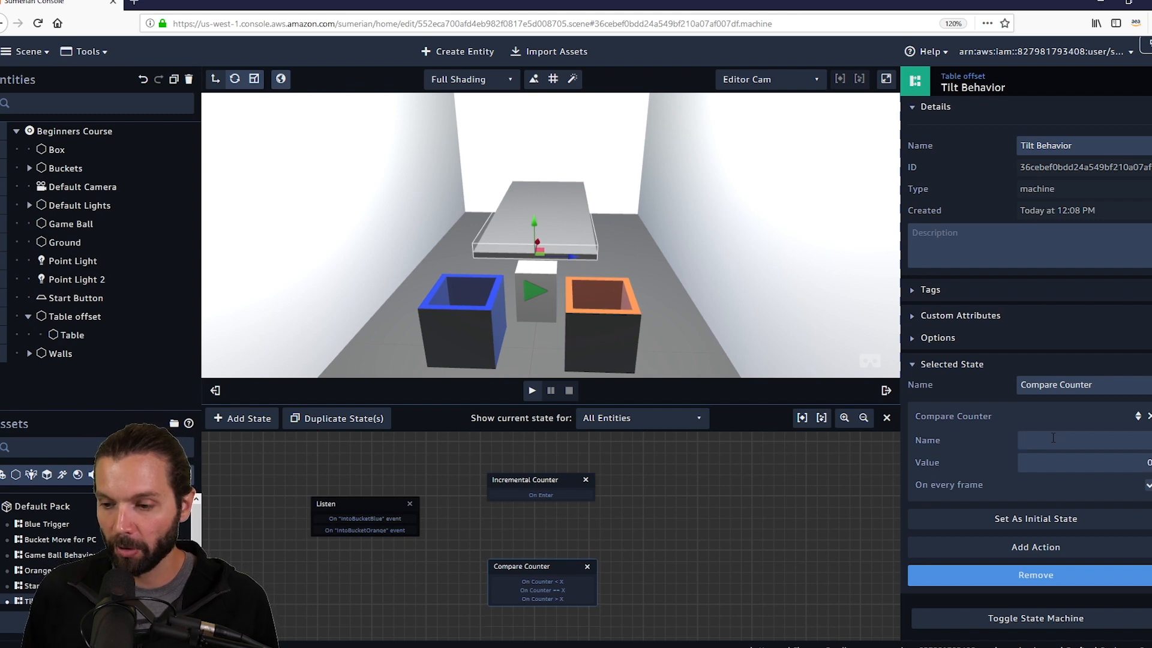
Step: Check the counter name in the Incremental Counter state and set the Compare Counter action's name to CorrectDrops
{"action": "left_click", "coordinate": [556, 483]}
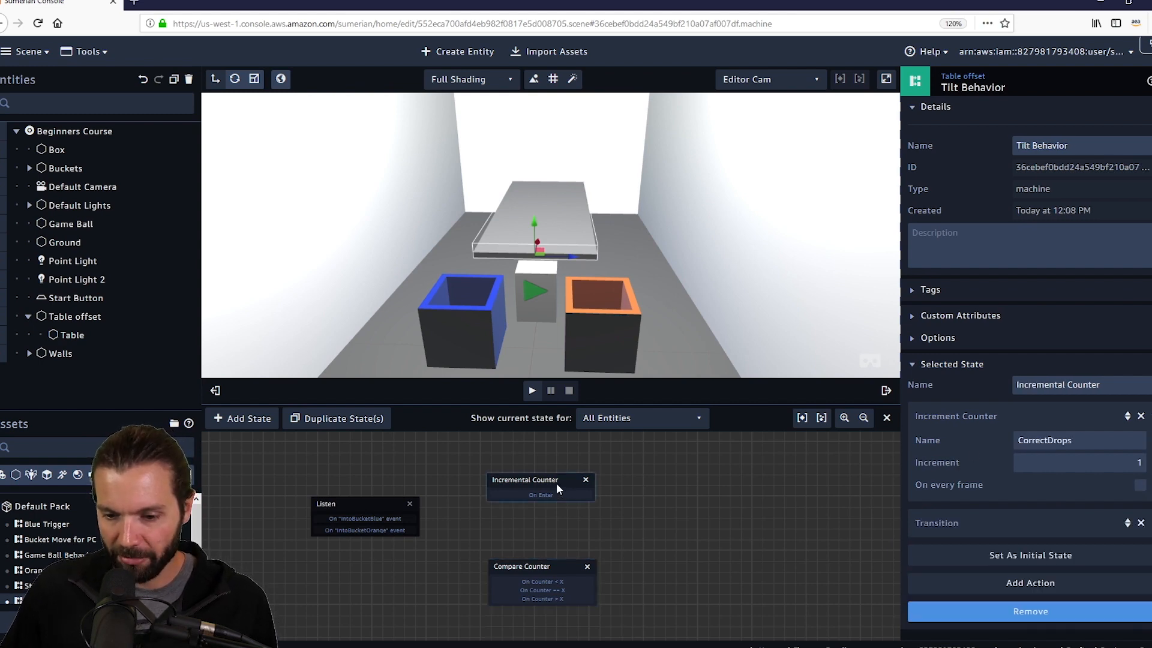
{"action": "left_click", "coordinate": [538, 565]}
{"action": "left_click", "coordinate": [1047, 439]}
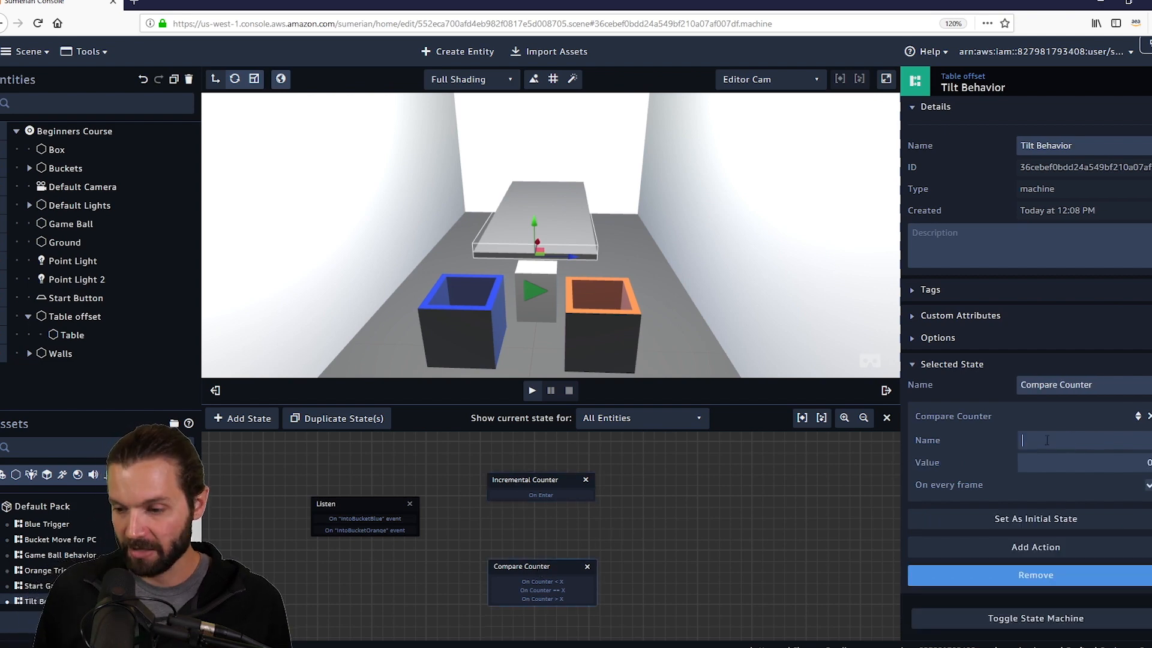
{"action": "type", "text": "C"}
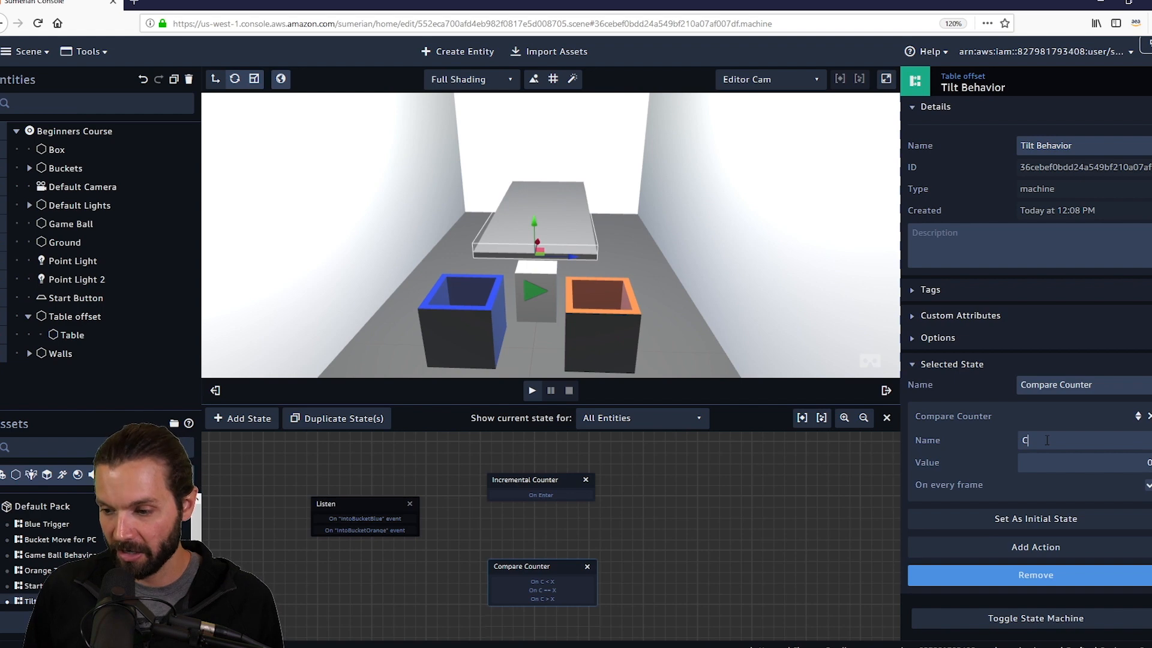
{"action": "type", "text": "orrect"}
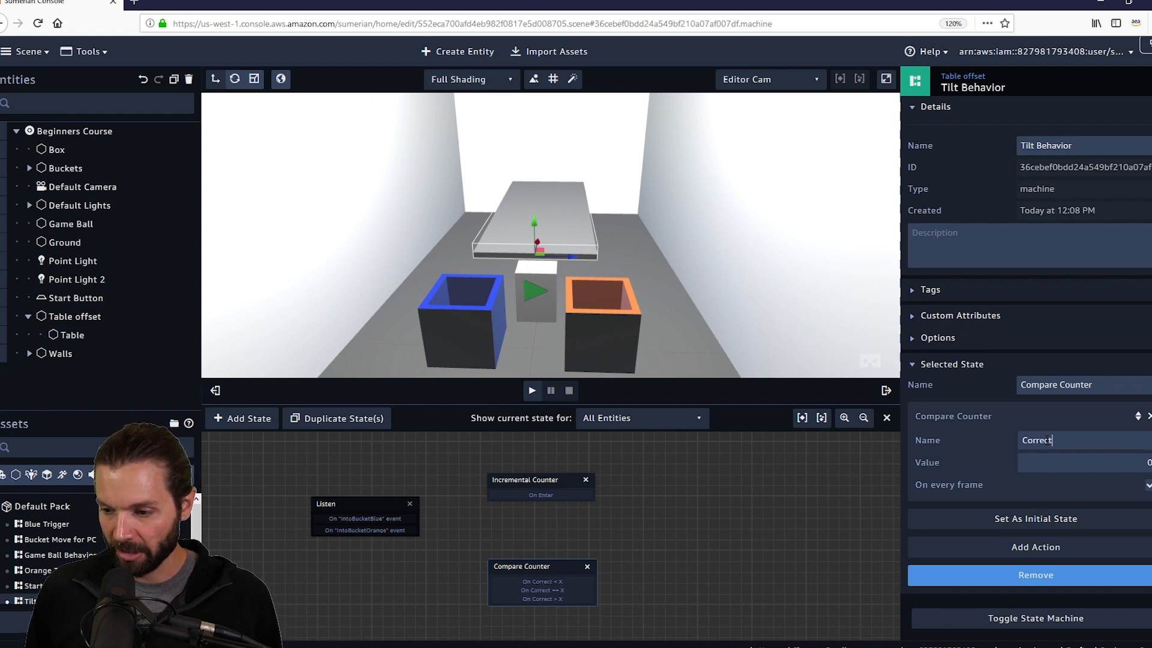
{"action": "type", "text": "Drops"}
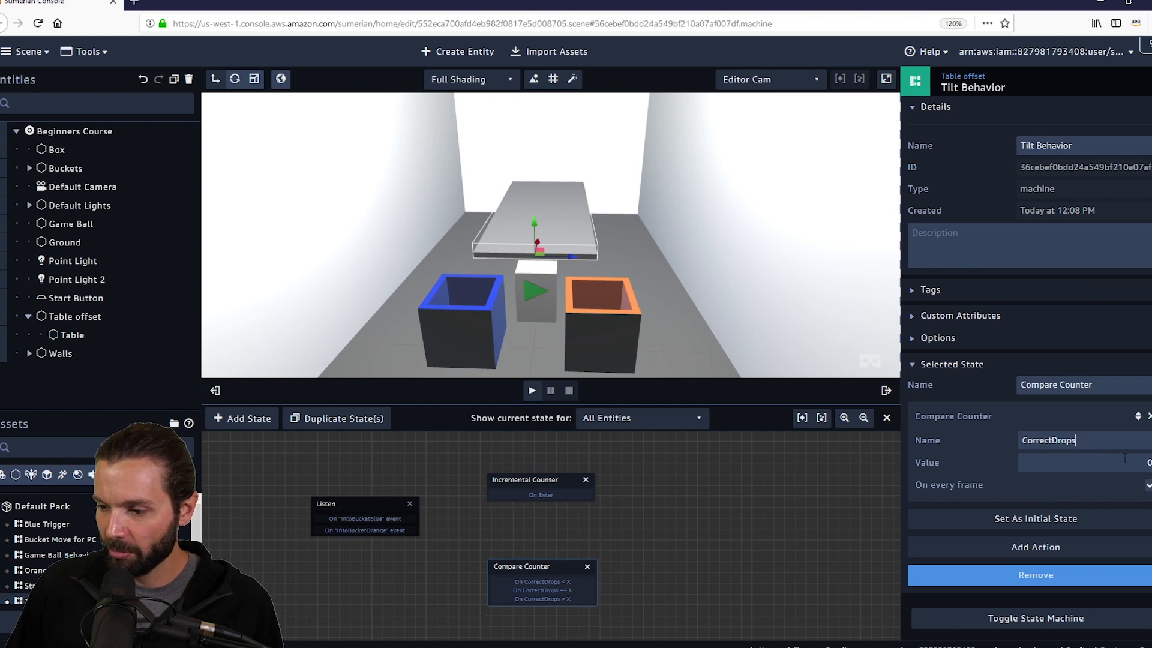
Step: Set the Compare Counter action's comparison value to 3
{"action": "double_click", "coordinate": [1144, 463]}
{"action": "type", "text": "3"}
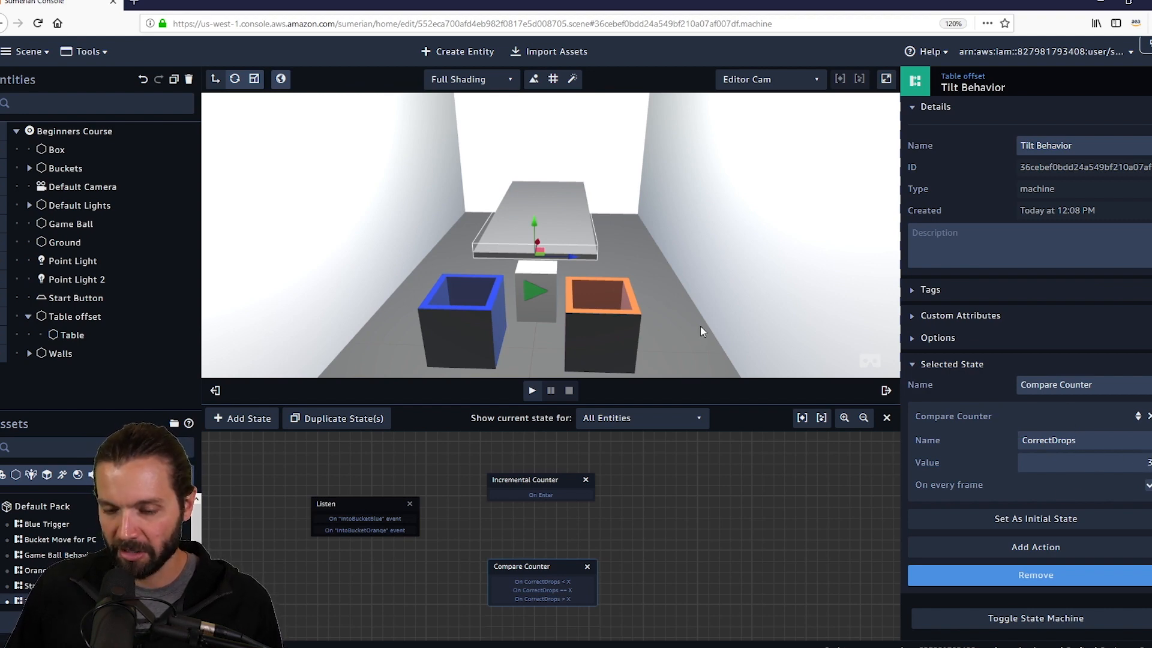
{"action": "left_click_drag", "start_coordinate": [701, 325], "coordinate": [715, 318]}
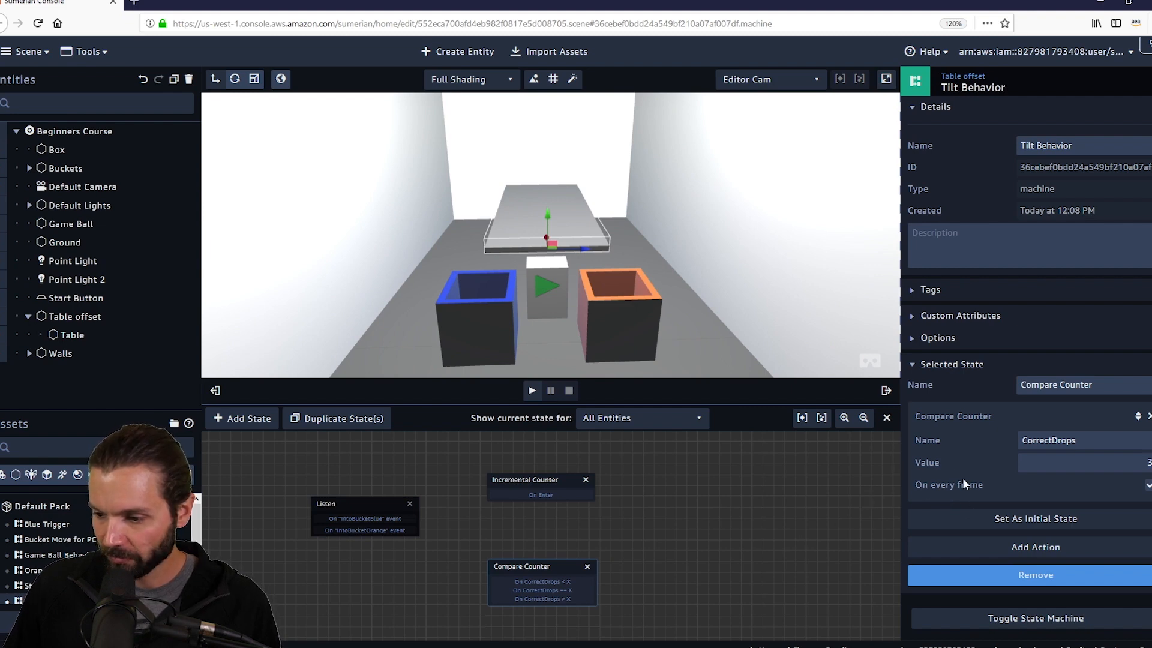
Step: Add a state to the right of the counter states and name it Rotate
{"action": "left_click", "coordinate": [243, 418]}
{"action": "left_click_drag", "start_coordinate": [552, 537], "coordinate": [724, 513]}
{"action": "left_click", "coordinate": [1065, 386]}
{"action": "left_click_drag", "start_coordinate": [1065, 387], "coordinate": [1016, 383]}
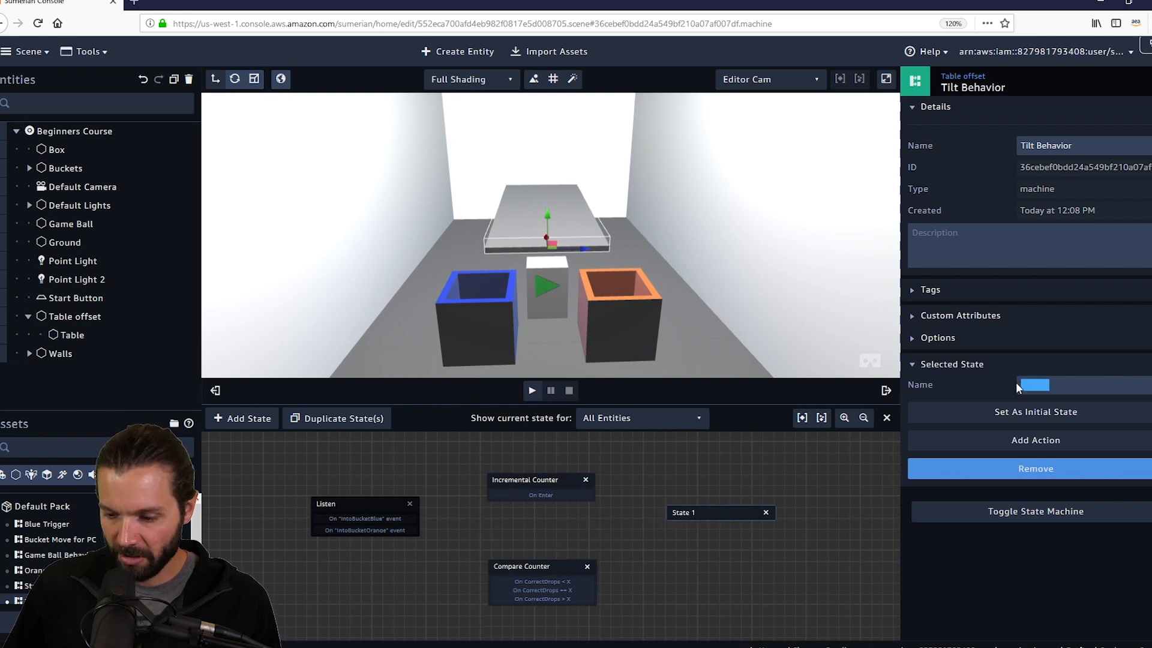
{"action": "type", "text": "R$"}
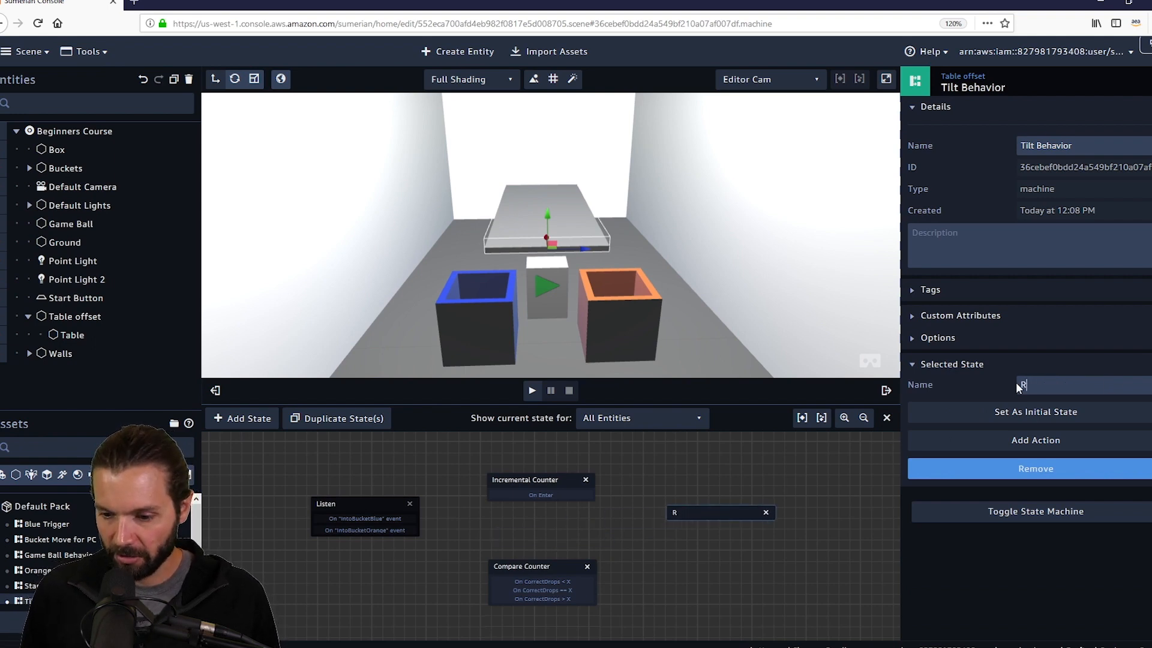
{"action": "key", "text": "BackSpace"}
{"action": "type", "text": "otate"}
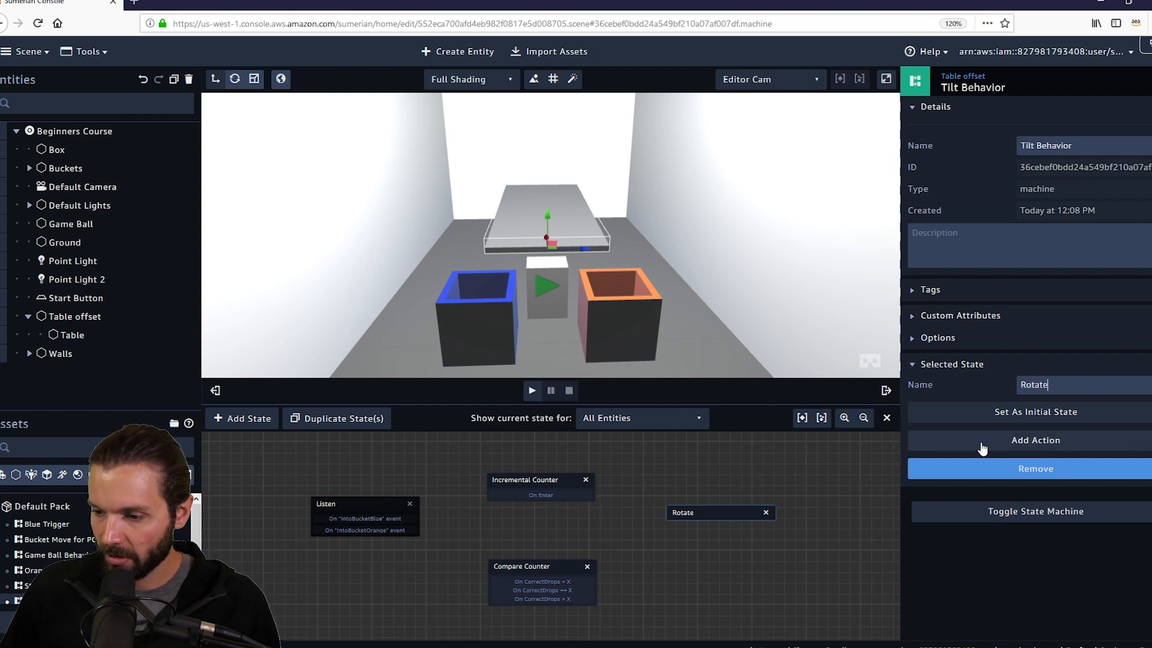
Step: Add a Tween Rotate action to the Rotate state
{"action": "left_click", "coordinate": [1032, 442]}
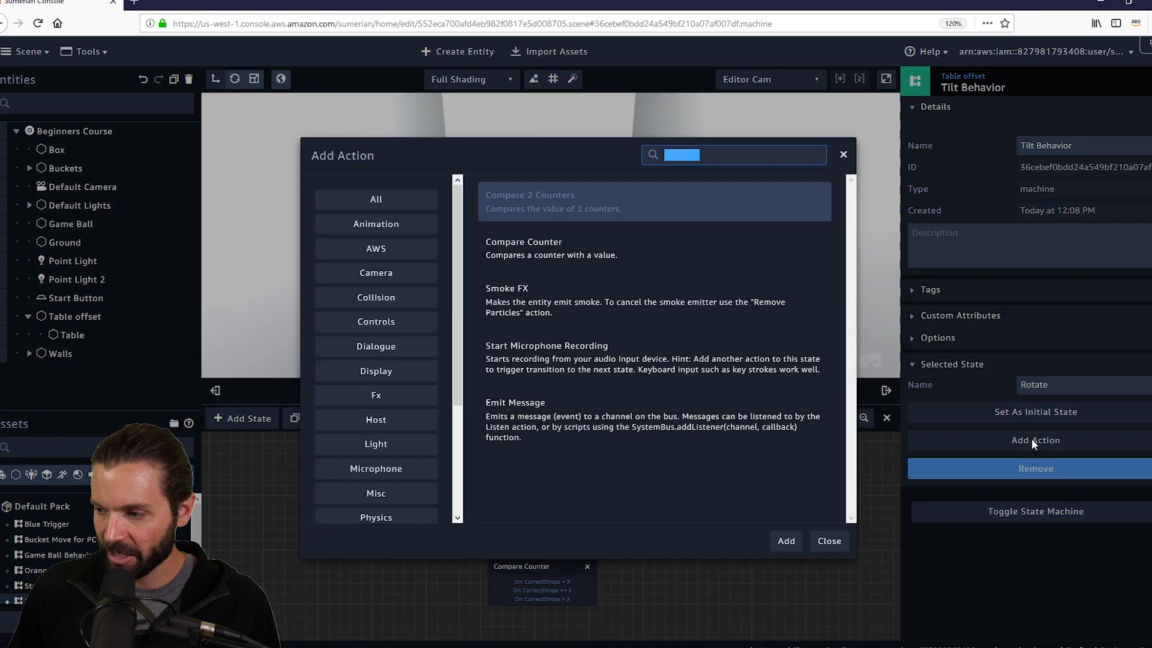
{"action": "type", "text": "tween"}
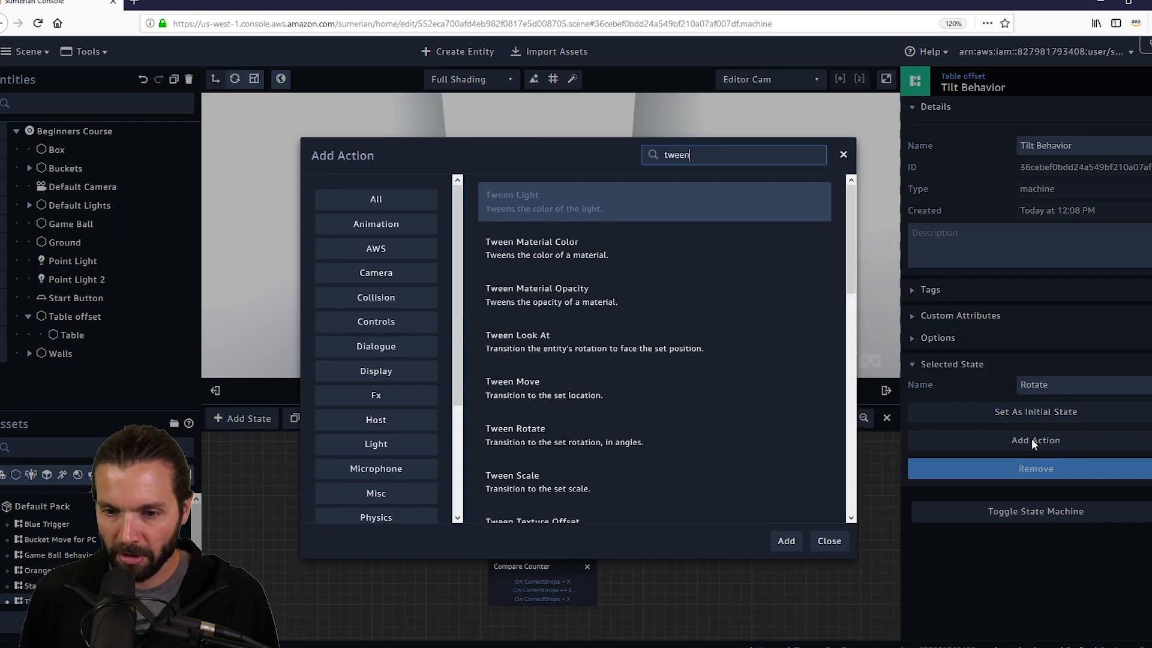
{"action": "key", "text": "Down"}
{"action": "key", "text": "Down"}
{"action": "key", "text": "Down"}
{"action": "key", "text": "Down"}
{"action": "key", "text": "Down"}
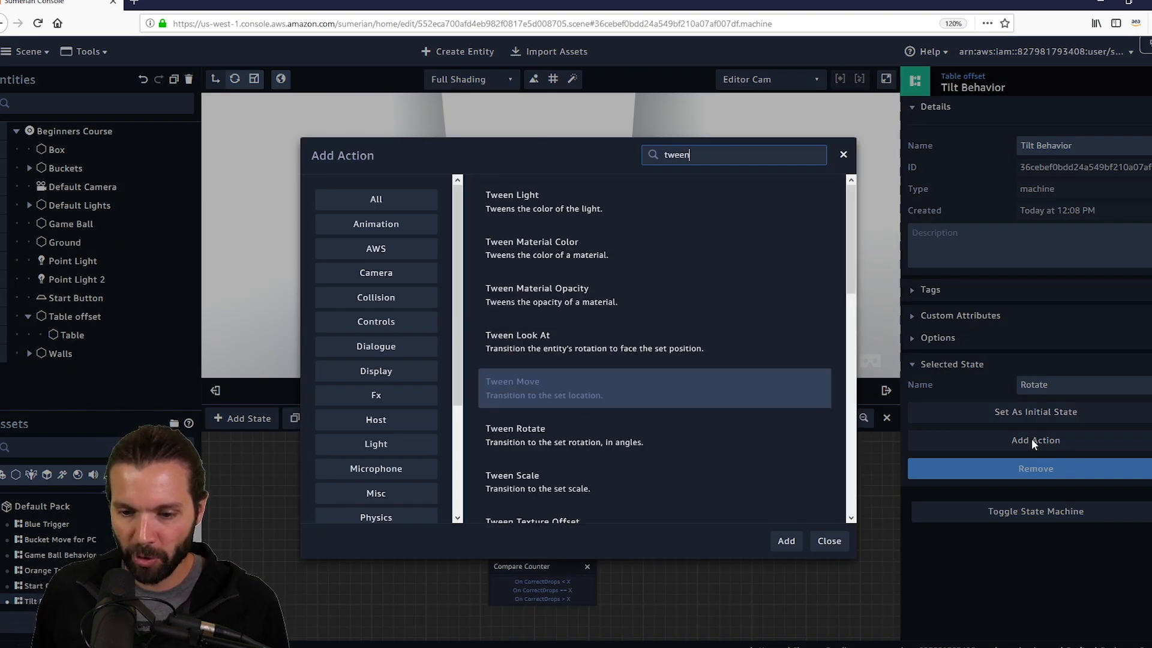
{"action": "key", "text": "Return"}
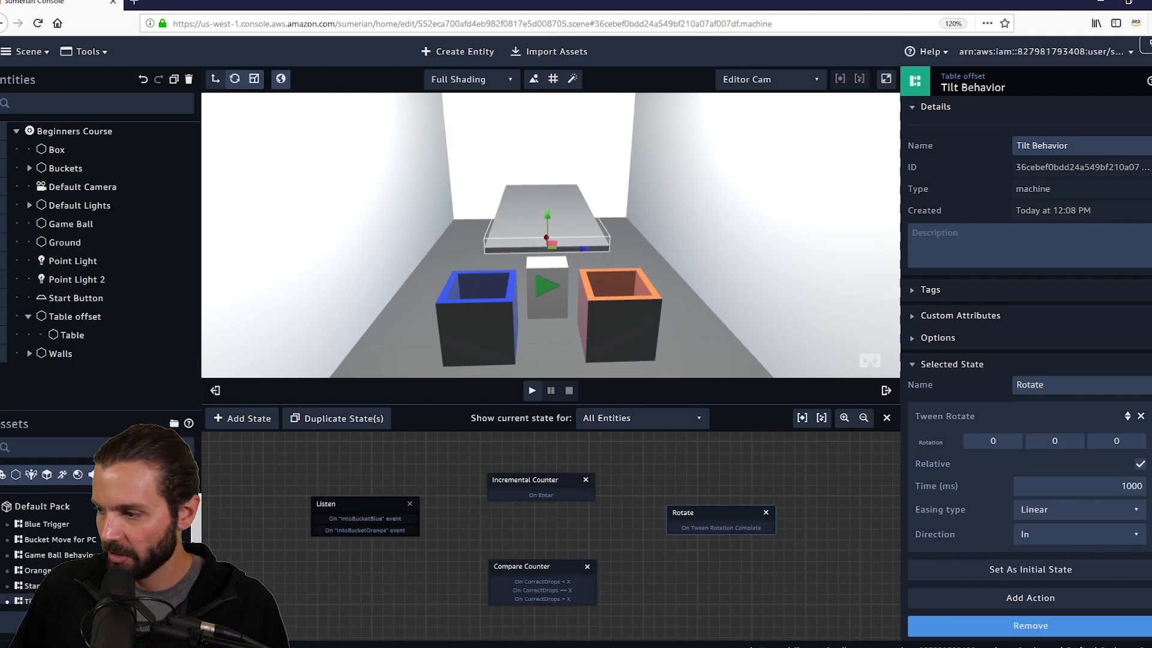
Step: Set the Tween Rotate action's third rotation value to 2 and its time to 70 ms
{"action": "left_click", "coordinate": [1116, 440]}
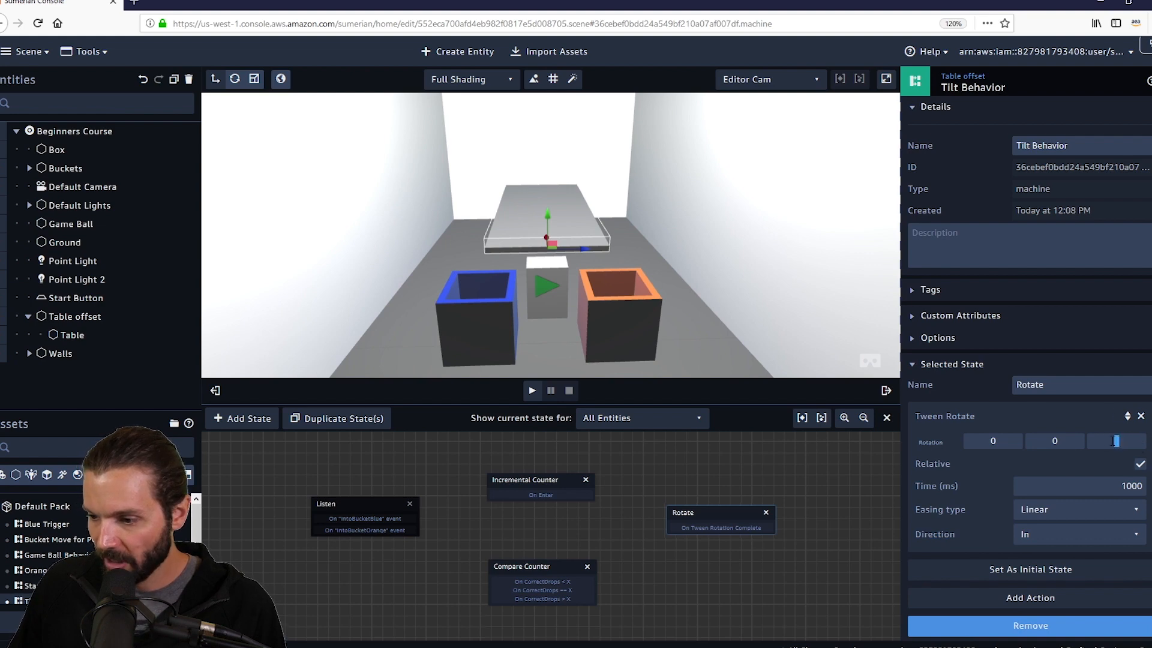
{"action": "type", "text": "2"}
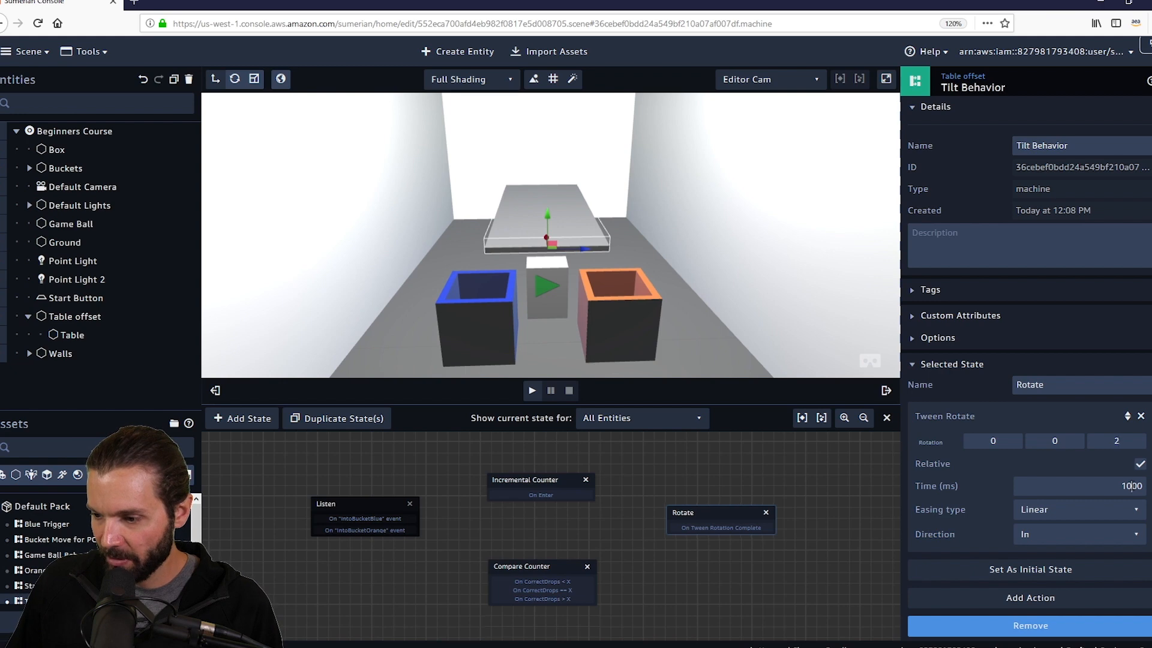
{"action": "left_click_drag", "start_coordinate": [1136, 486], "coordinate": [1108, 482]}
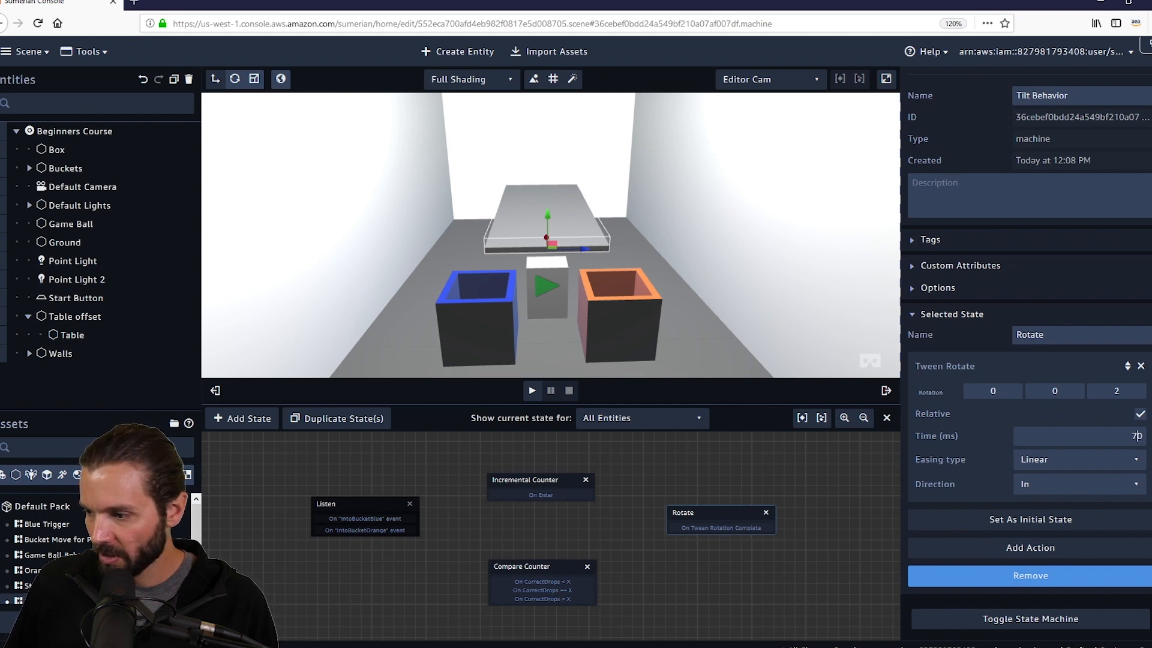
Step: Add a state between Incremental Counter and Compare Counter and name it Reset counter
{"action": "left_click_drag", "start_coordinate": [535, 571], "coordinate": [546, 579]}
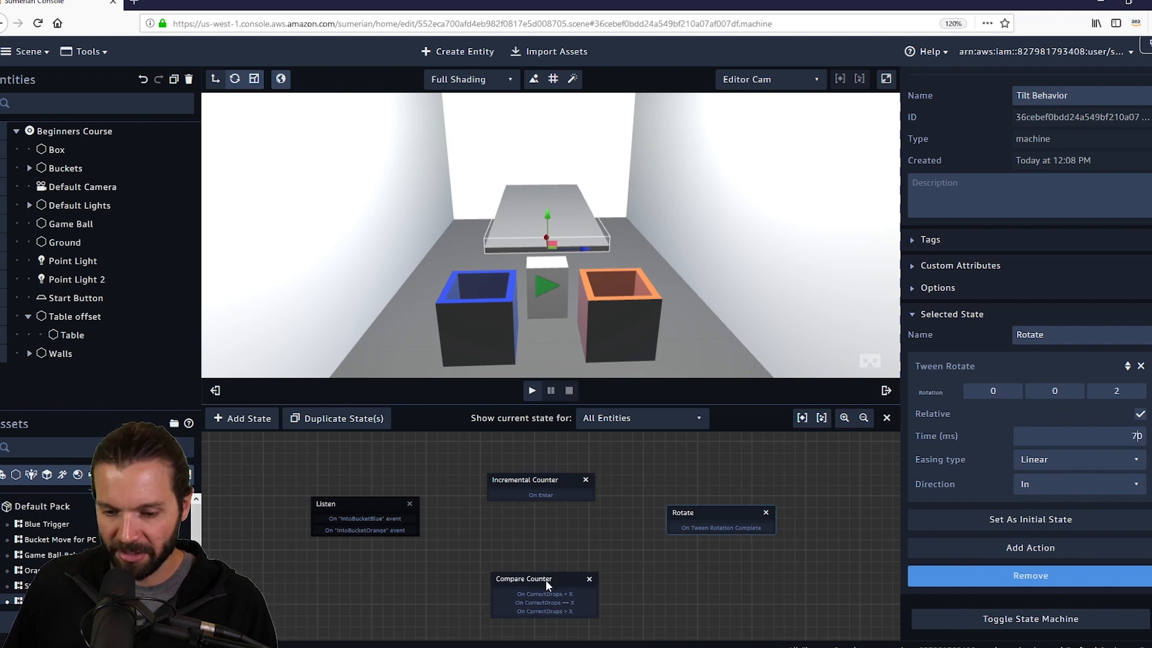
{"action": "left_click", "coordinate": [235, 418]}
{"action": "left_click_drag", "start_coordinate": [528, 535], "coordinate": [521, 531]}
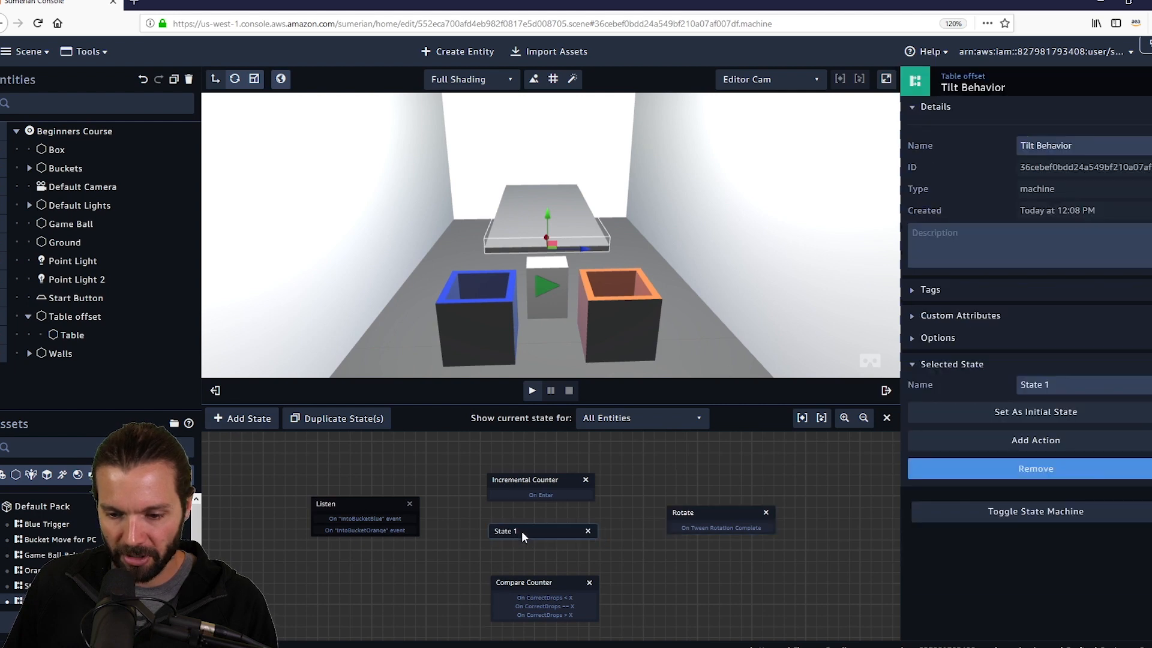
{"action": "left_click_drag", "start_coordinate": [1053, 385], "coordinate": [915, 375]}
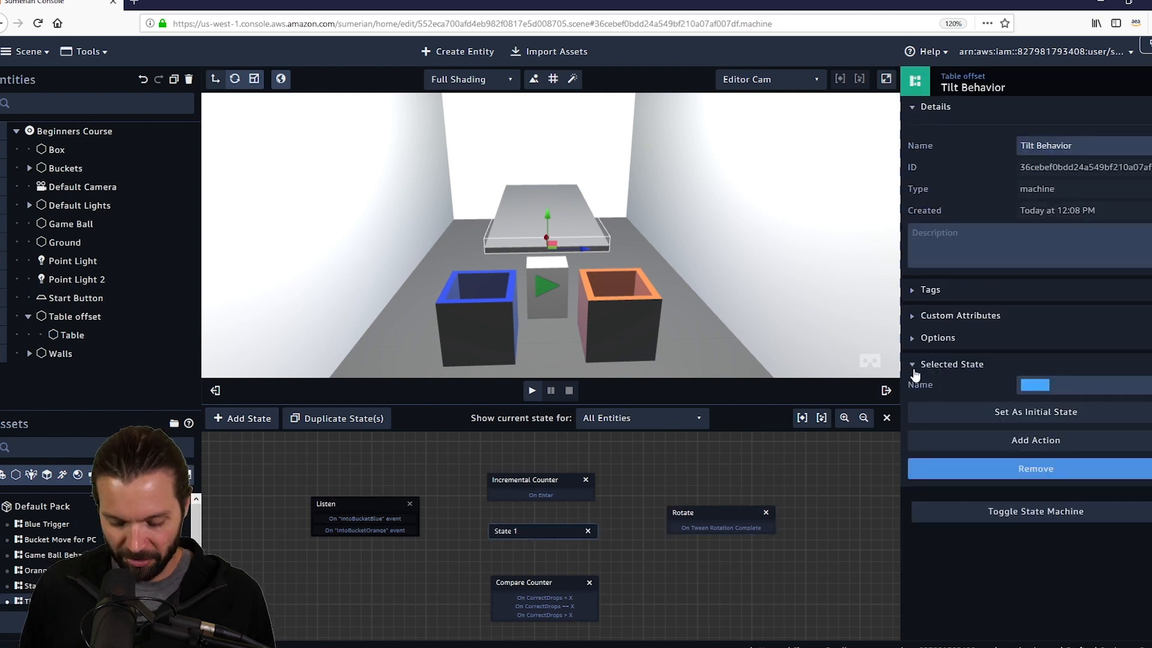
{"action": "type", "text": "Reset"}
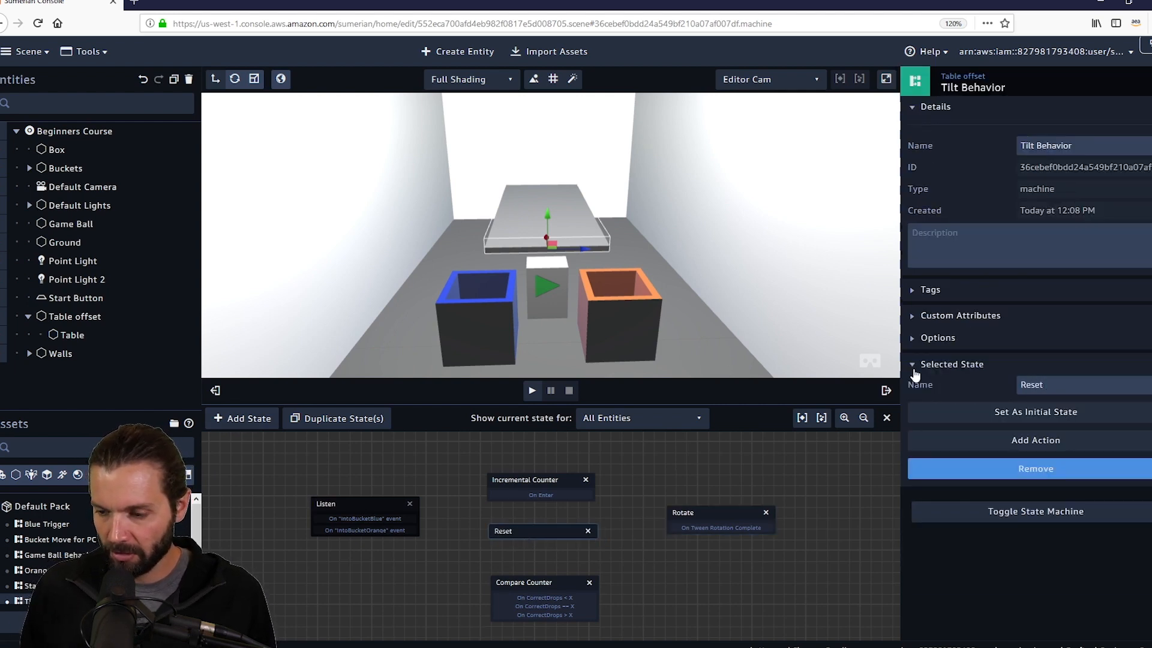
{"action": "type", "text": " counter"}
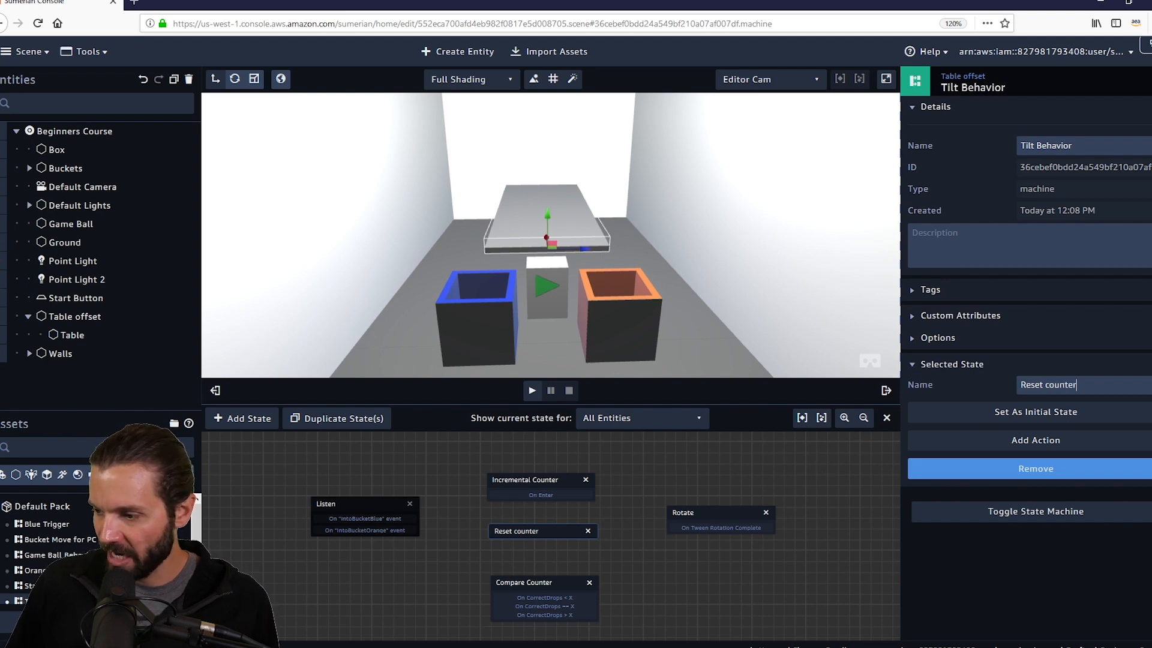
Step: Add a Set Counter action to the Reset counter state and name its counter CorrectDrops
{"action": "left_click", "coordinate": [1045, 441]}
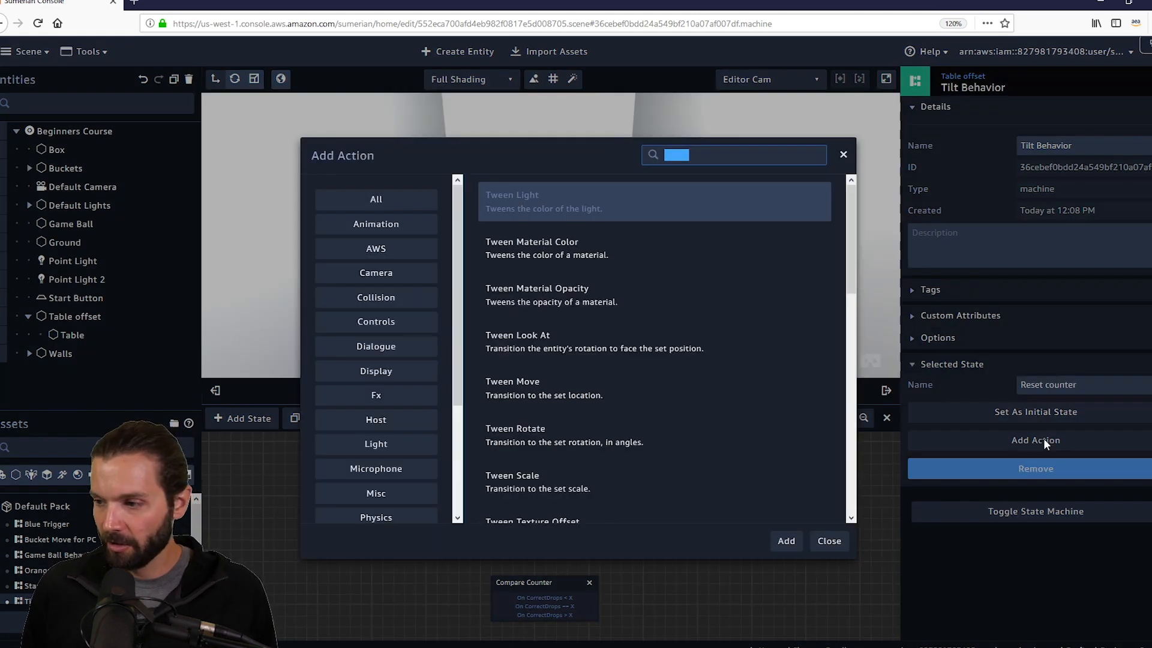
{"action": "type", "text": "set counter"}
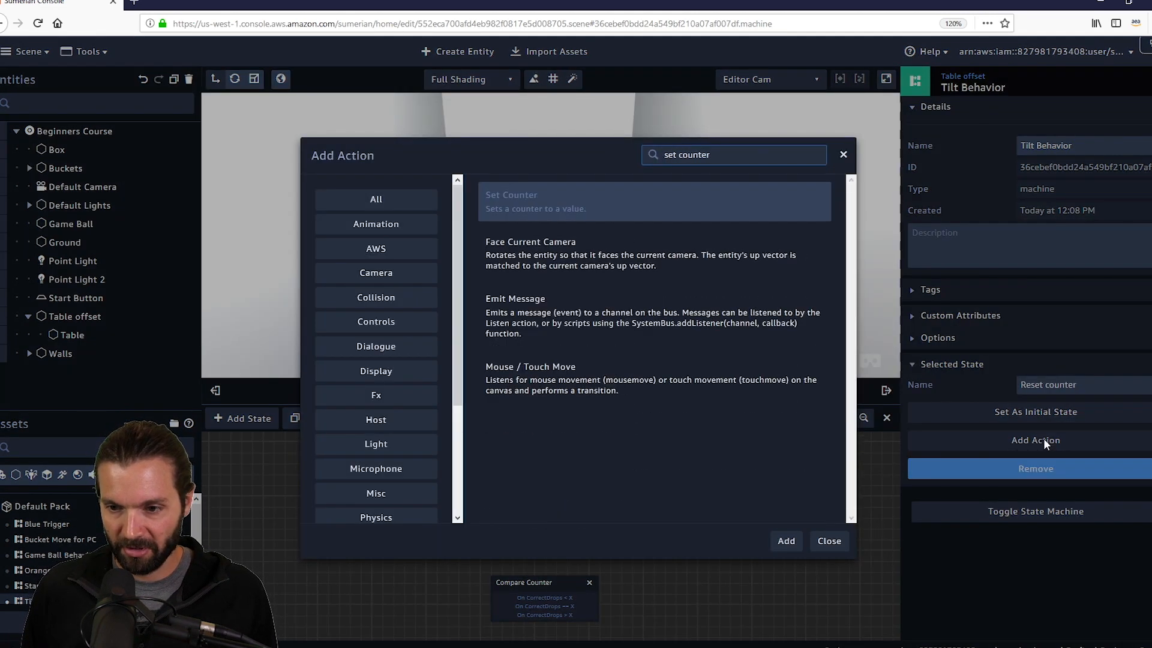
{"action": "key", "text": "Return"}
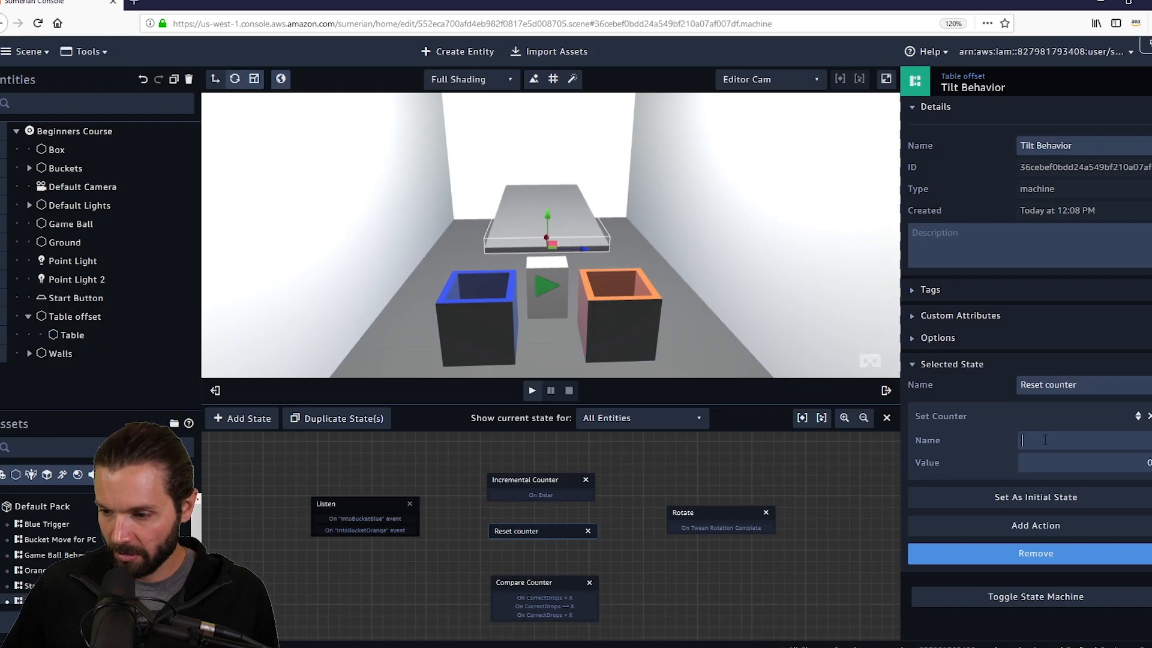
{"action": "left_click", "coordinate": [1045, 440]}
{"action": "type", "text": "Corre"}
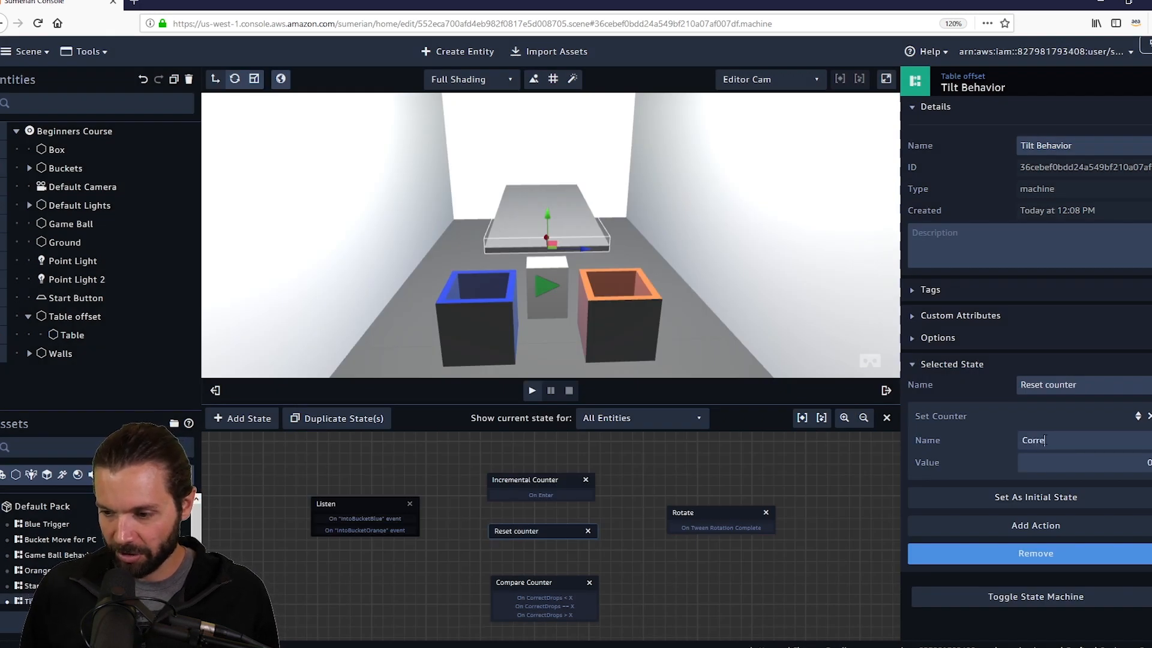
{"action": "type", "text": "ctDrops"}
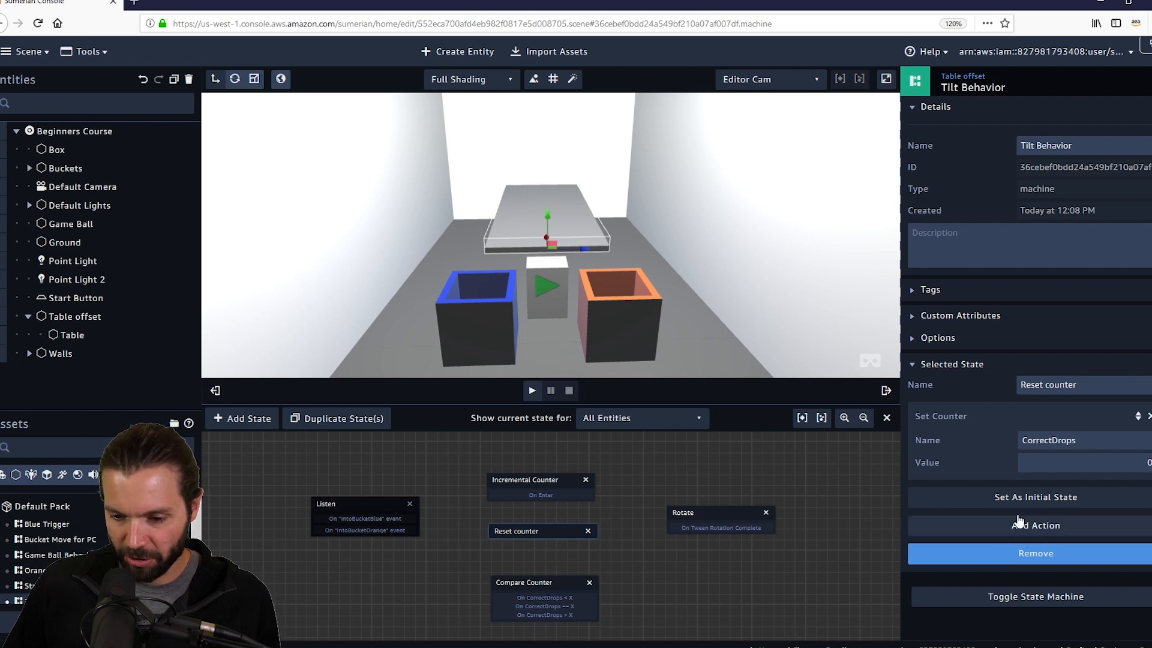
Step: Add a Transition action to the Reset counter state
{"action": "left_click", "coordinate": [1067, 526]}
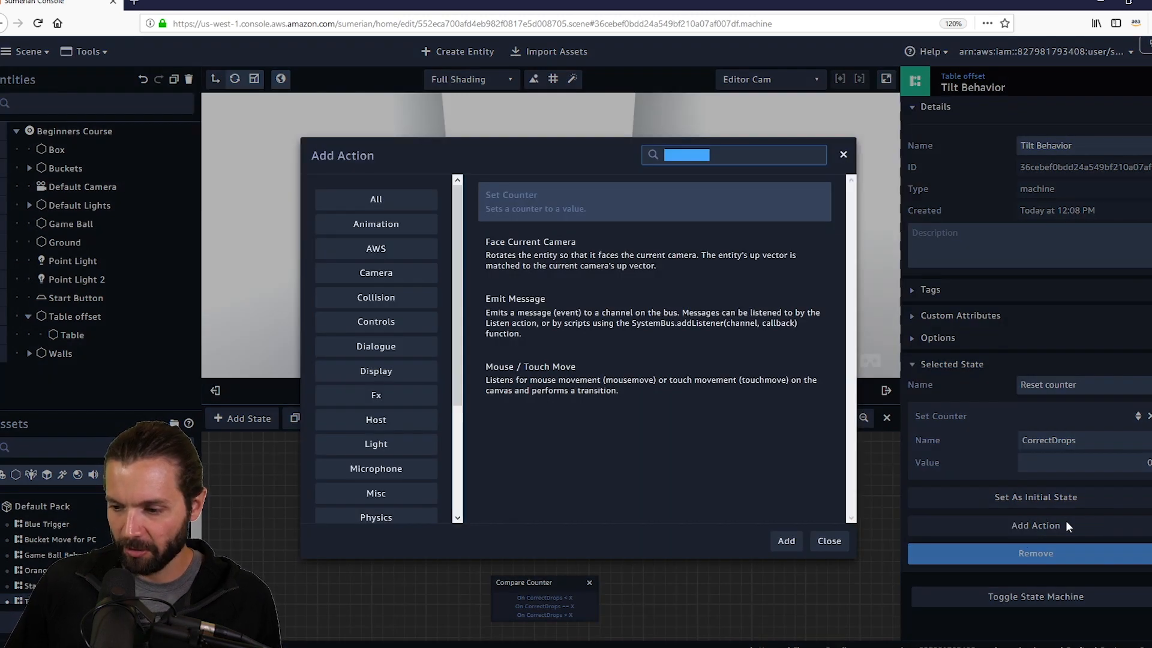
{"action": "type", "text": "trans"}
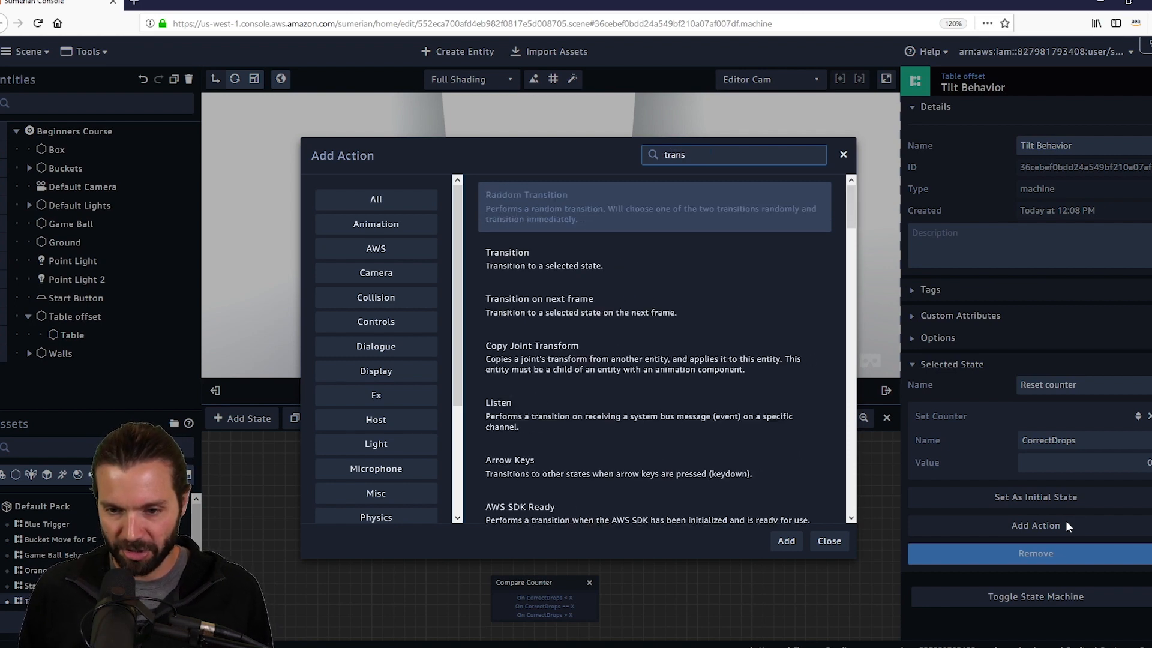
{"action": "key", "text": "Down"}
{"action": "key", "text": "Return"}
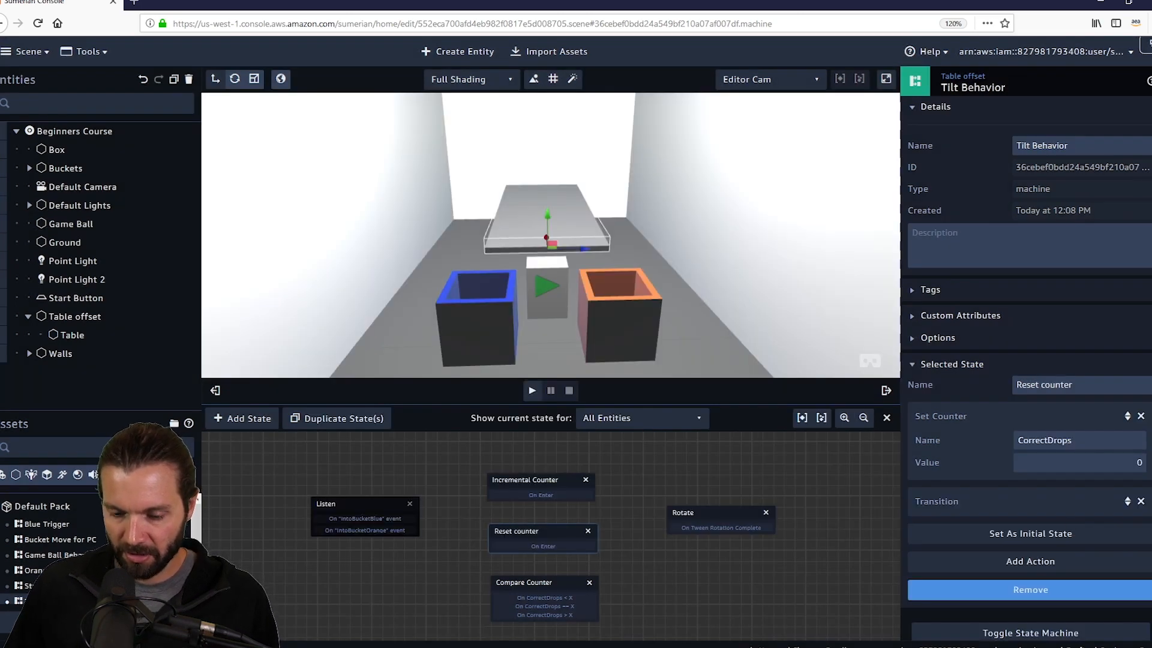
Step: Space out the Listen, Incremental Counter, Reset counter and Compare Counter states in the graph
{"action": "left_click_drag", "start_coordinate": [542, 477], "coordinate": [538, 460]}
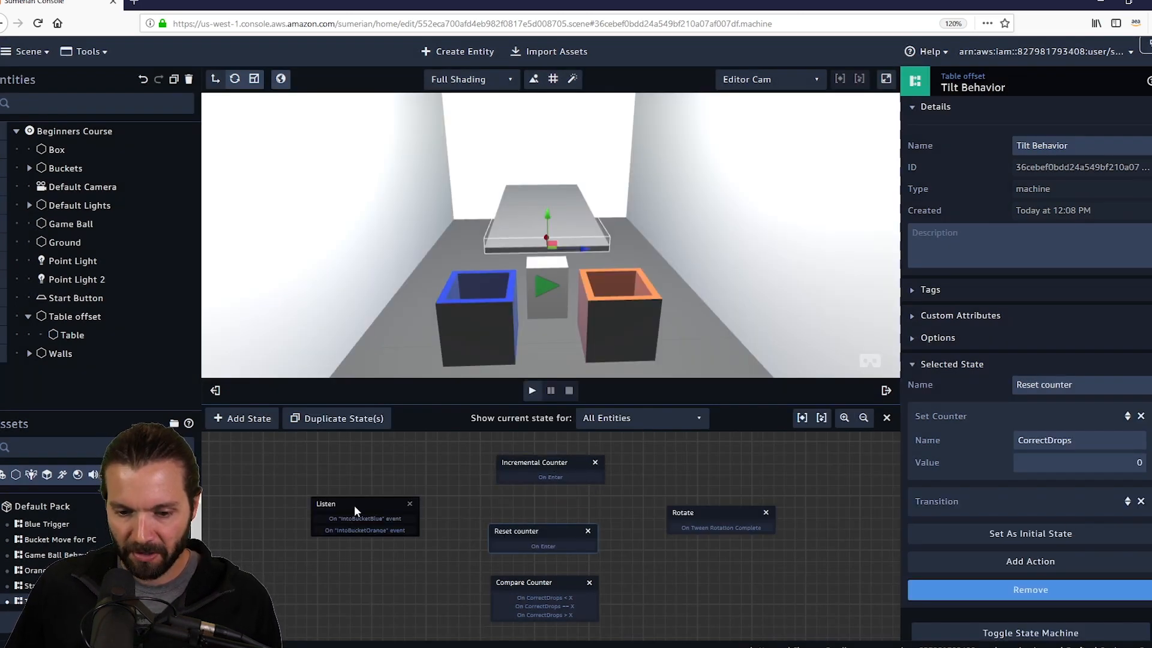
{"action": "left_click_drag", "start_coordinate": [355, 506], "coordinate": [352, 505]}
{"action": "left_click_drag", "start_coordinate": [528, 581], "coordinate": [532, 592]}
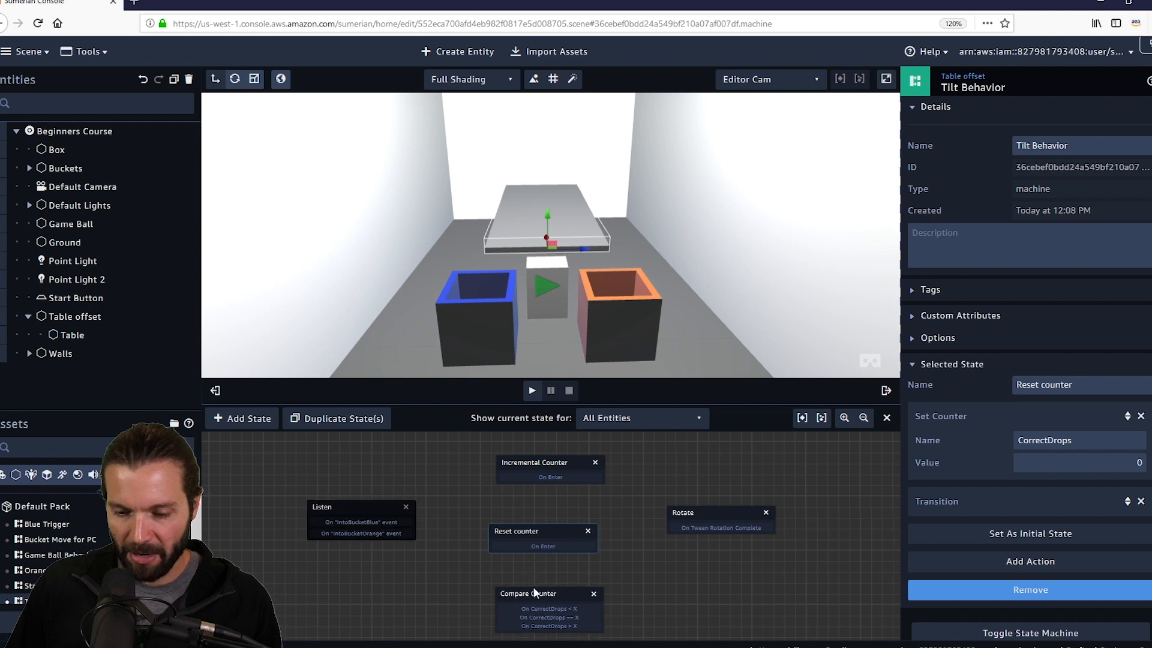
{"action": "left_click_drag", "start_coordinate": [537, 461], "coordinate": [534, 459]}
{"action": "left_click_drag", "start_coordinate": [532, 534], "coordinate": [534, 532]}
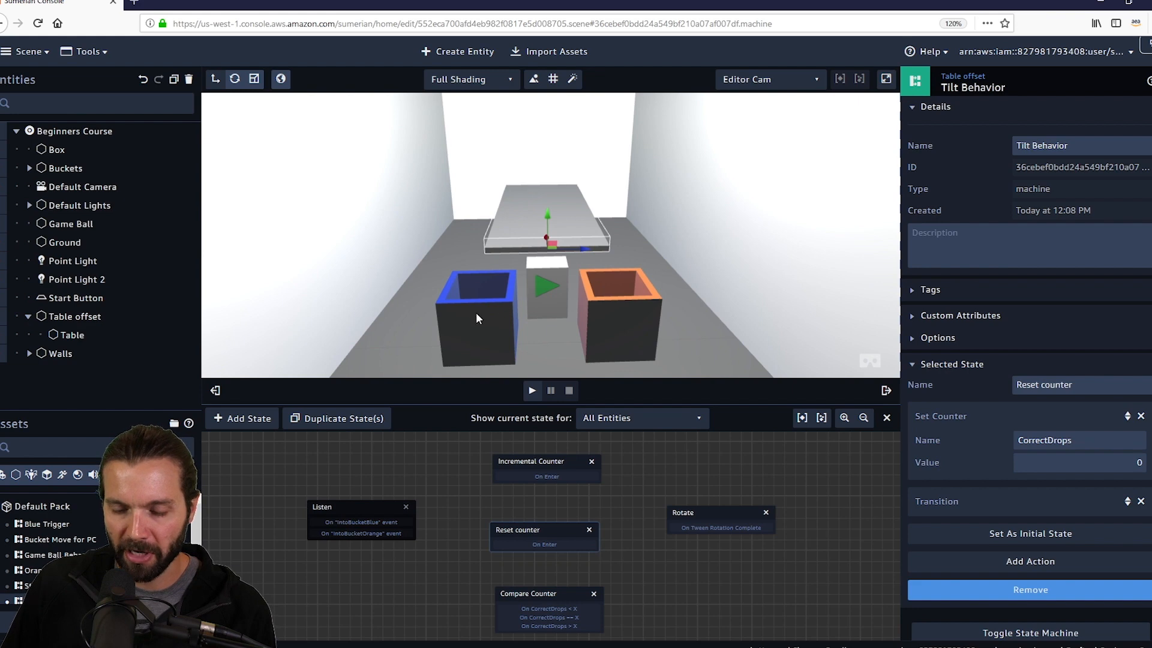
Step: Connect both the IntoBucketBlue and IntoBucketOrange events of the Listen state to Incremental Counter
{"action": "left_click", "coordinate": [363, 513]}
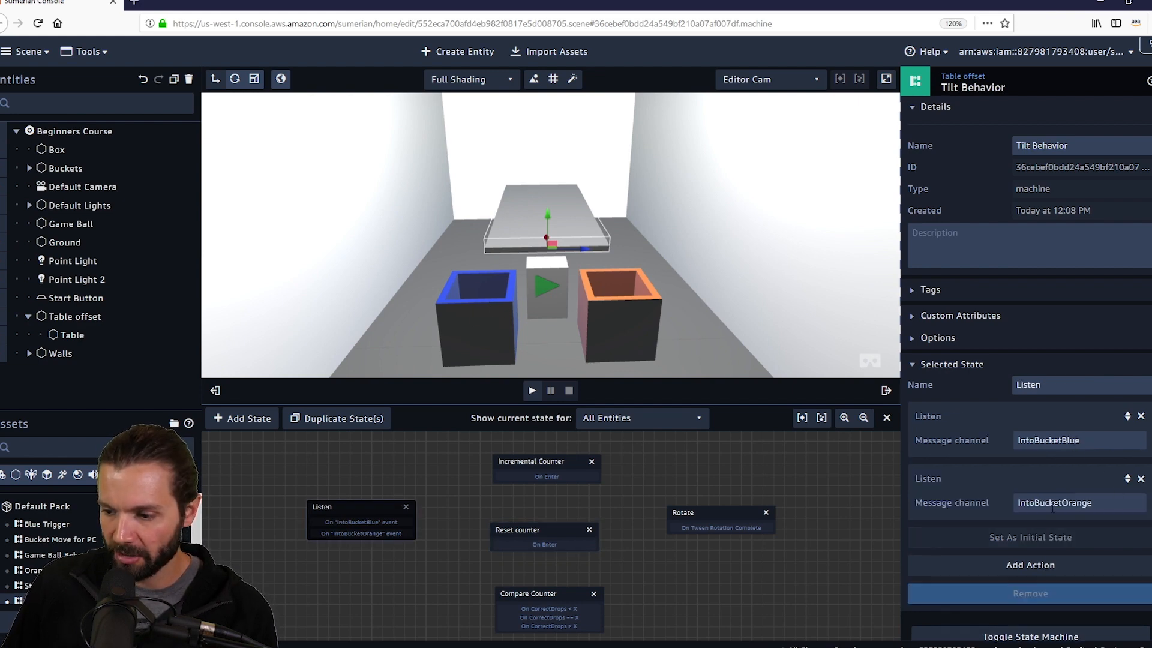
{"action": "left_click_drag", "start_coordinate": [362, 512], "coordinate": [505, 459]}
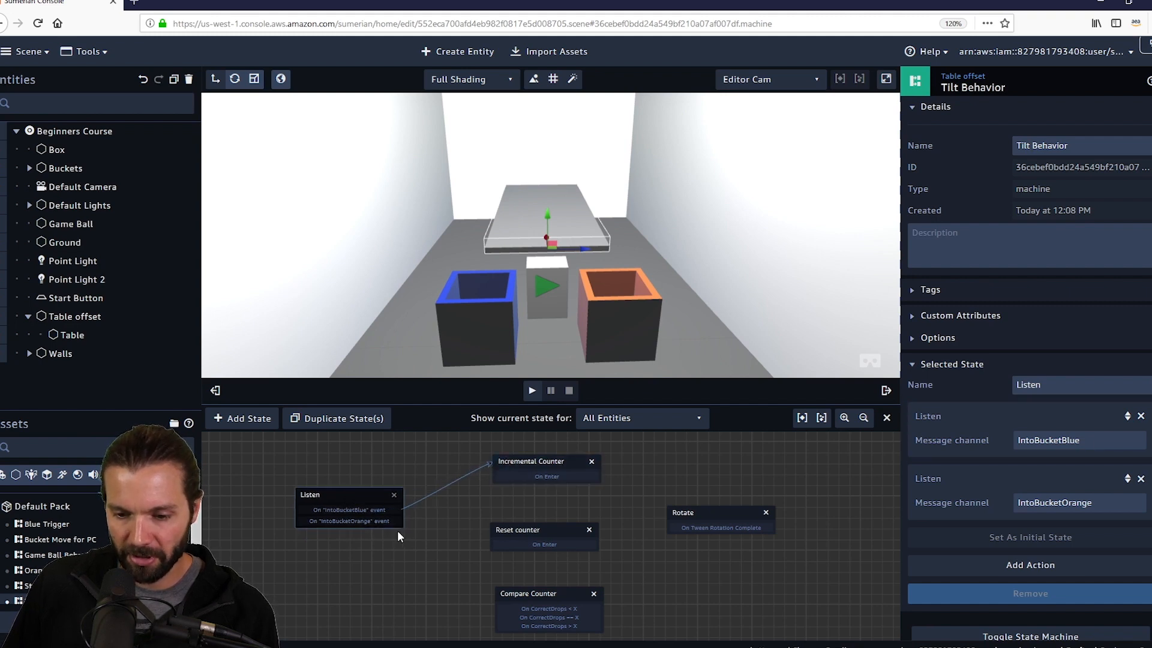
{"action": "left_click_drag", "start_coordinate": [389, 522], "coordinate": [527, 460]}
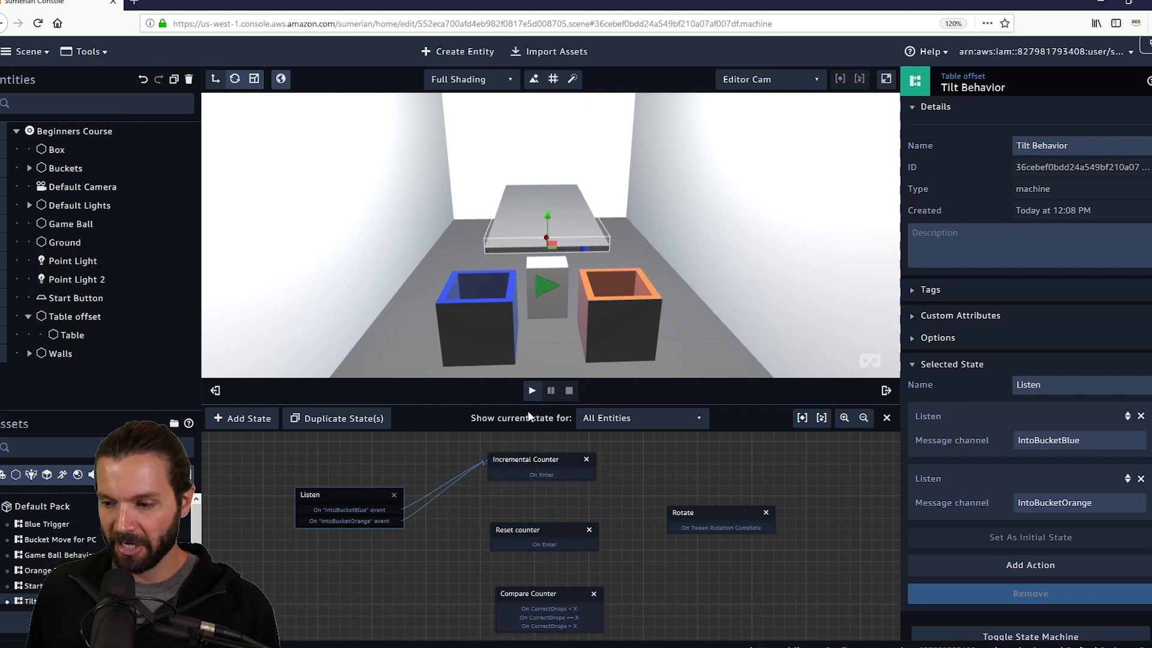
Step: Connect Incremental Counter's On Enter transition to Compare Counter and move the Reset counter state clear of the link
{"action": "left_click", "coordinate": [527, 460]}
{"action": "left_click_drag", "start_coordinate": [529, 459], "coordinate": [537, 456]}
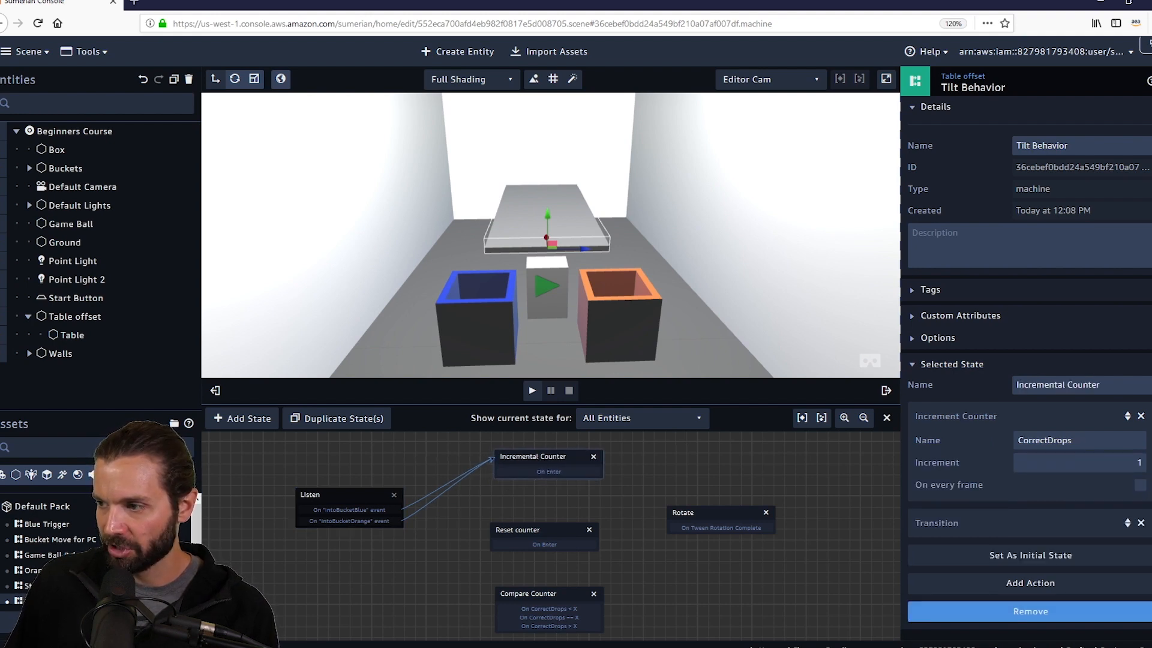
{"action": "left_click_drag", "start_coordinate": [552, 528], "coordinate": [578, 518]}
{"action": "left_click_drag", "start_coordinate": [520, 473], "coordinate": [523, 577]}
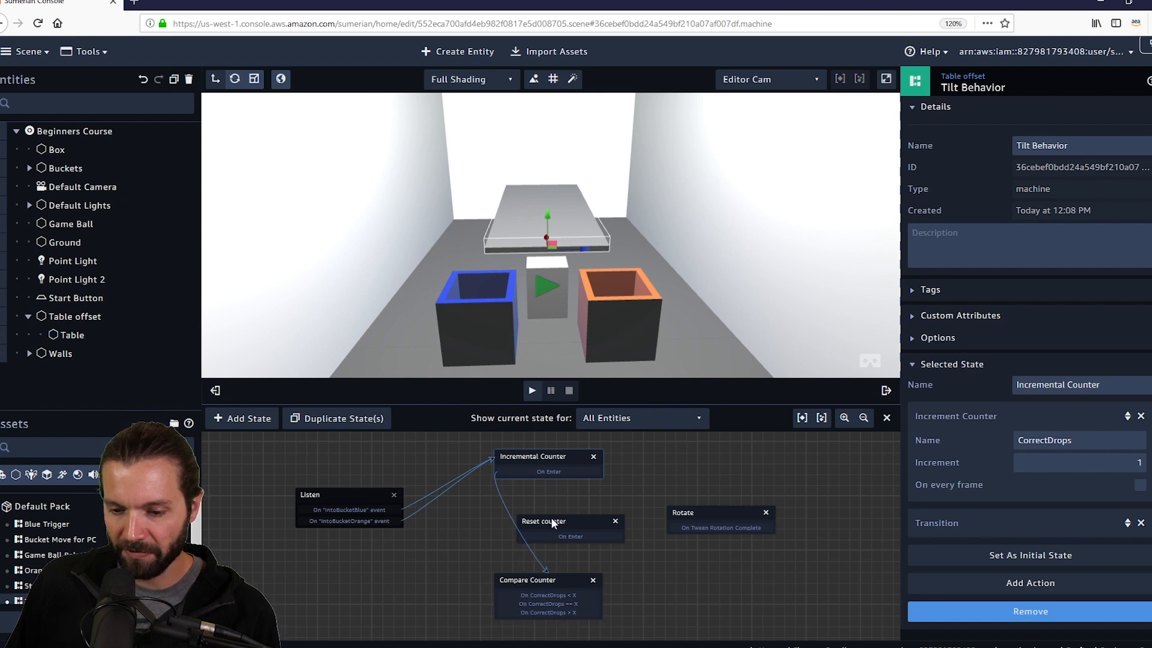
{"action": "left_click_drag", "start_coordinate": [551, 517], "coordinate": [556, 509]}
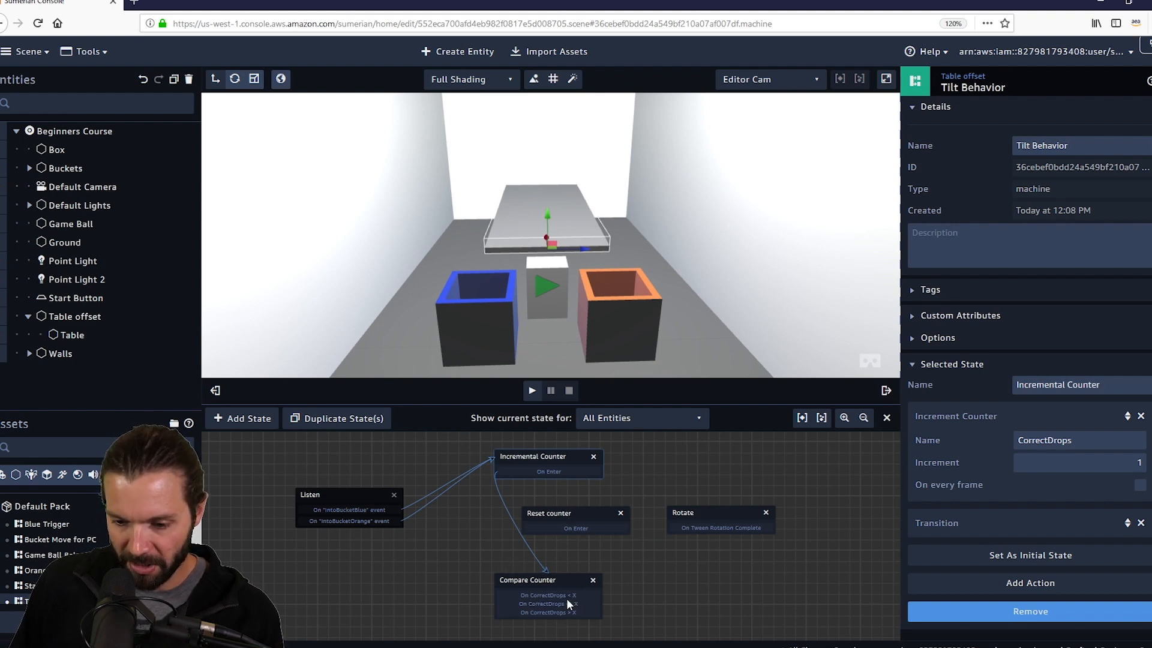
{"action": "left_click", "coordinate": [558, 581]}
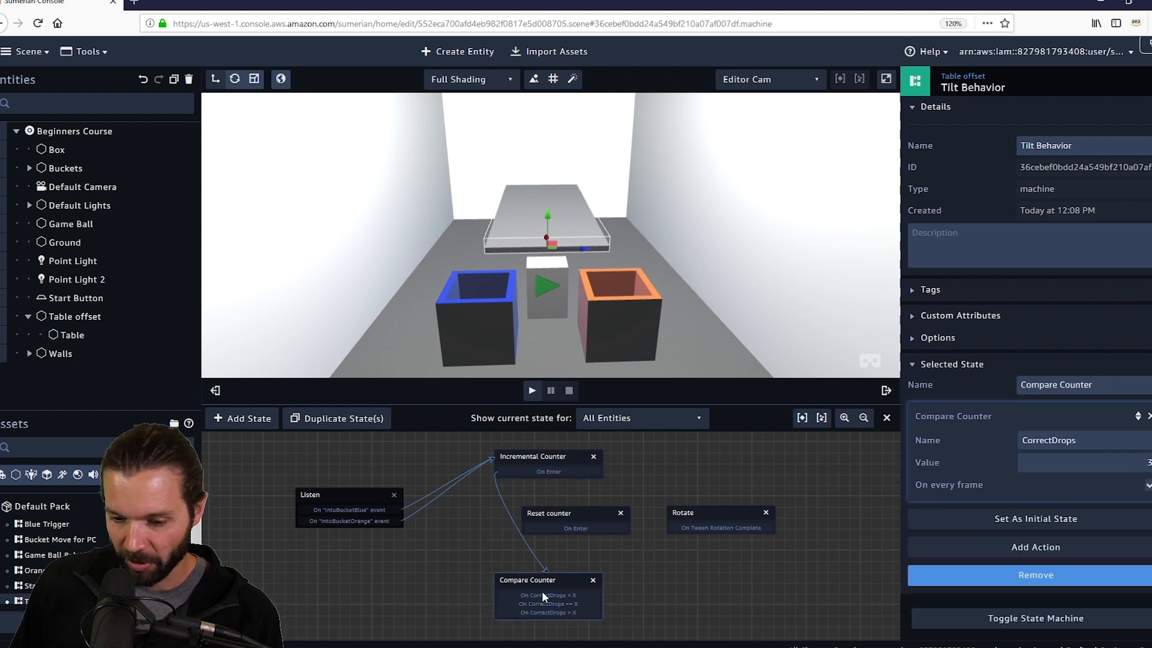
Step: Connect Compare Counter's "CorrectDrops < X" output to Listen and its "CorrectDrops == X" output to Rotate
{"action": "left_click_drag", "start_coordinate": [541, 595], "coordinate": [365, 501]}
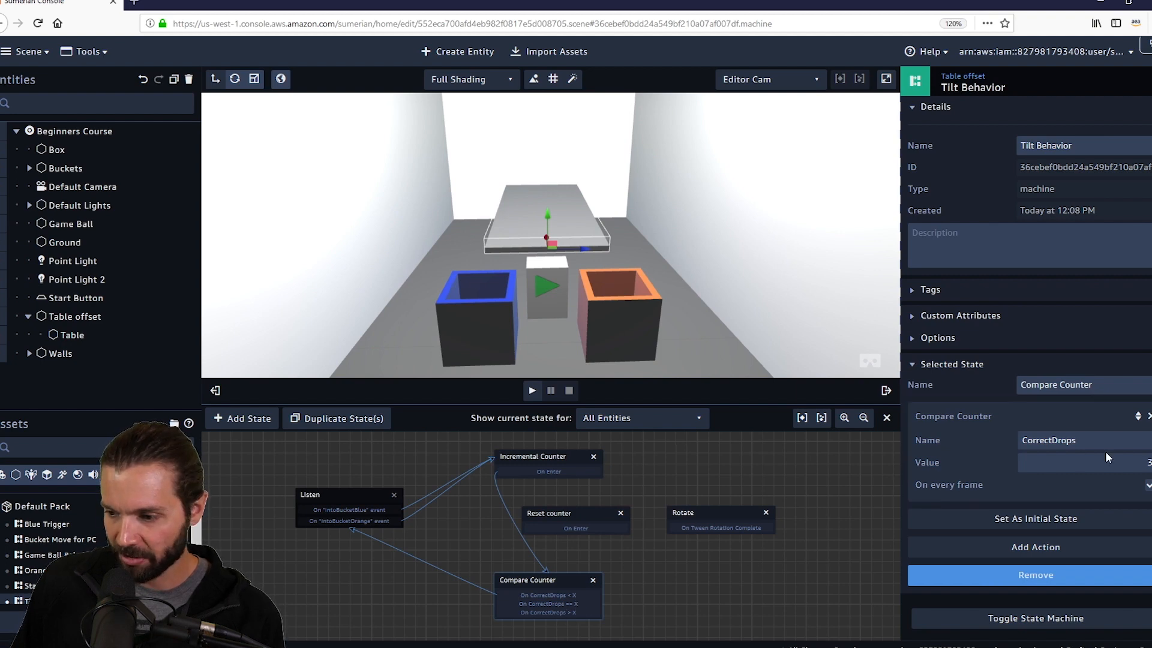
{"action": "left_click_drag", "start_coordinate": [578, 601], "coordinate": [711, 509]}
{"action": "left_click_drag", "start_coordinate": [547, 514], "coordinate": [554, 513]}
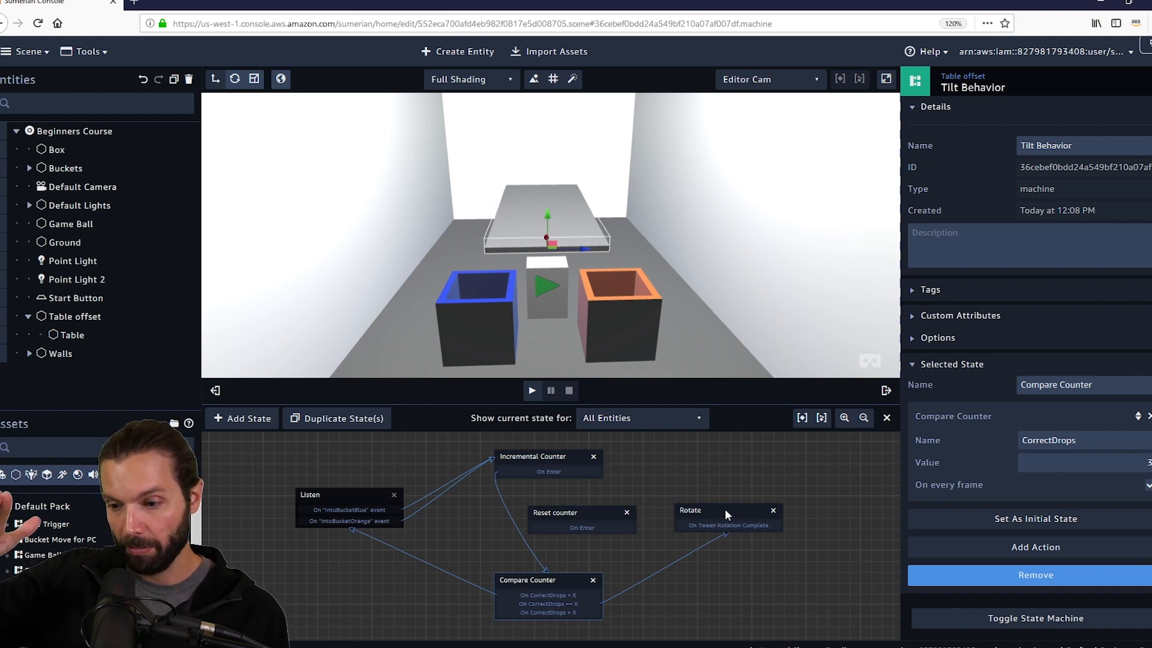
Step: Connect Rotate's On Tween Rotation Complete to Reset counter, and Reset counter's On Enter back to Listen
{"action": "left_click_drag", "start_coordinate": [734, 511], "coordinate": [585, 506]}
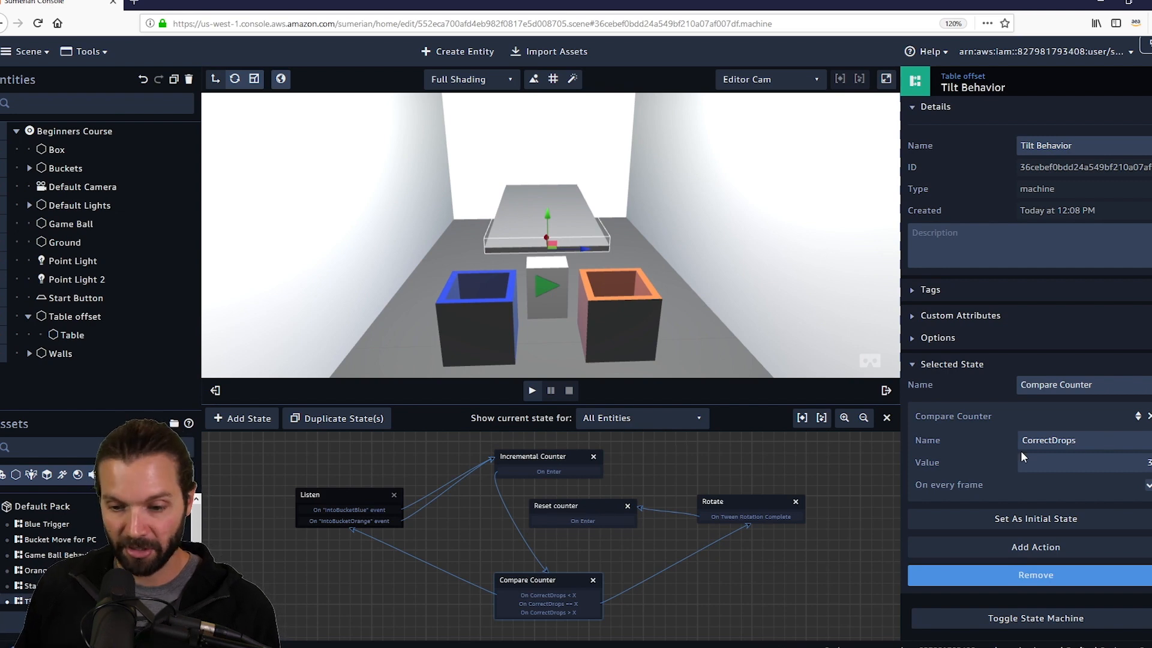
{"action": "left_click_drag", "start_coordinate": [581, 518], "coordinate": [349, 498]}
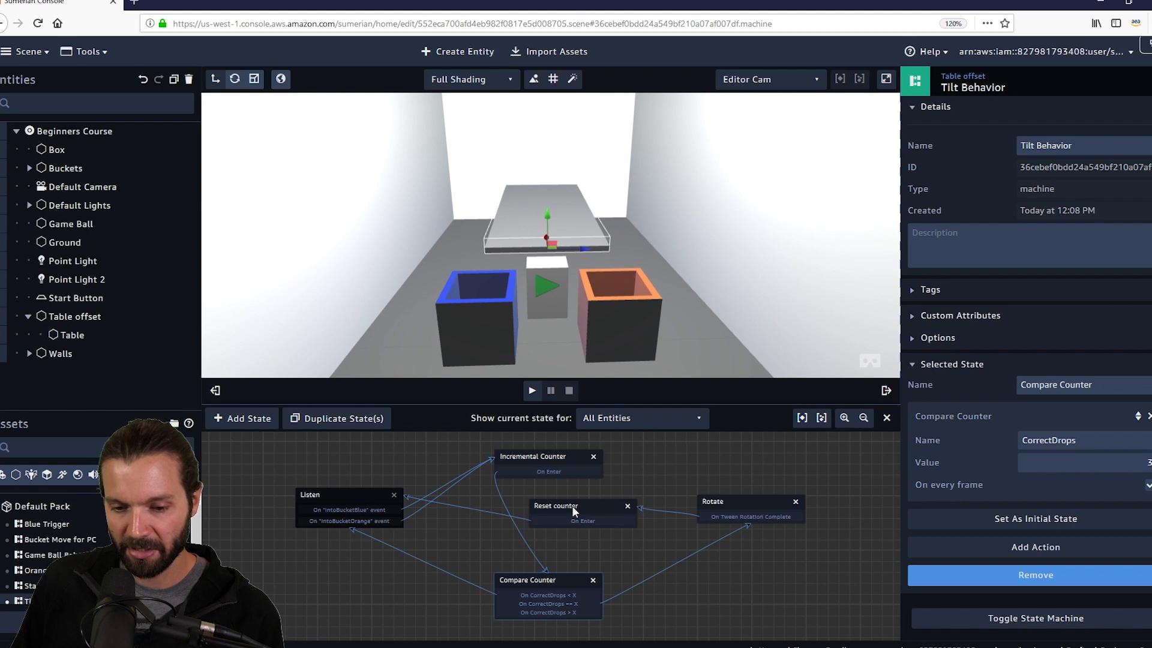
{"action": "left_click_drag", "start_coordinate": [572, 505], "coordinate": [572, 516]}
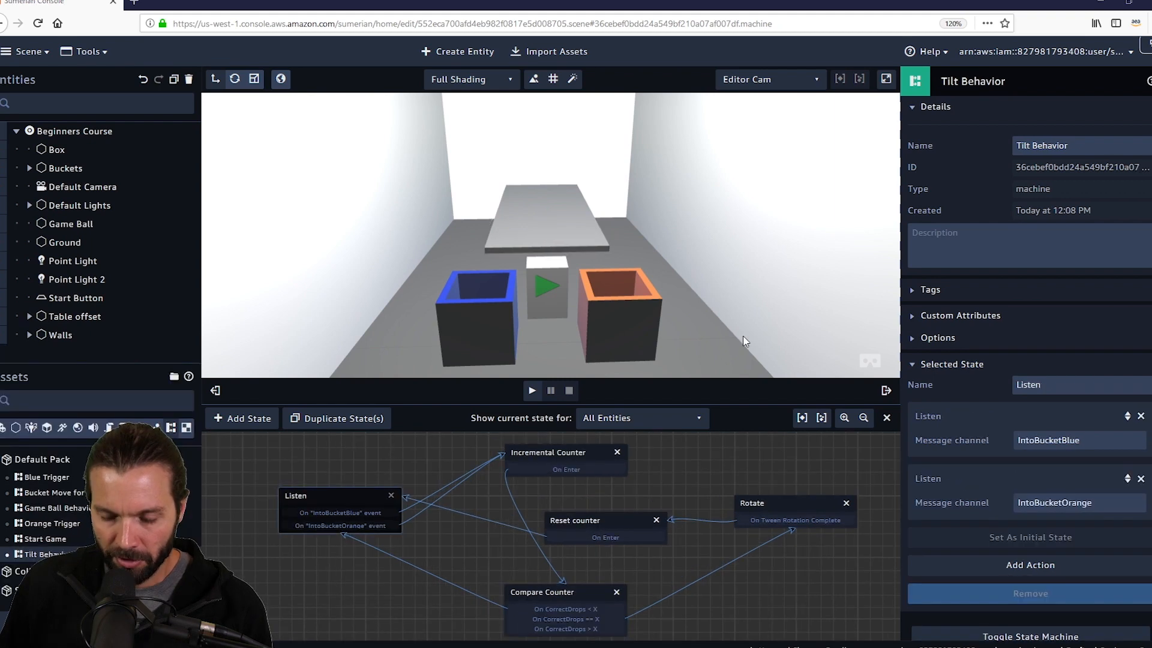
Step: Play the scene, start the game with the green start button to test the table tilt, and stop playback
{"action": "left_click_drag", "start_coordinate": [780, 316], "coordinate": [764, 303]}
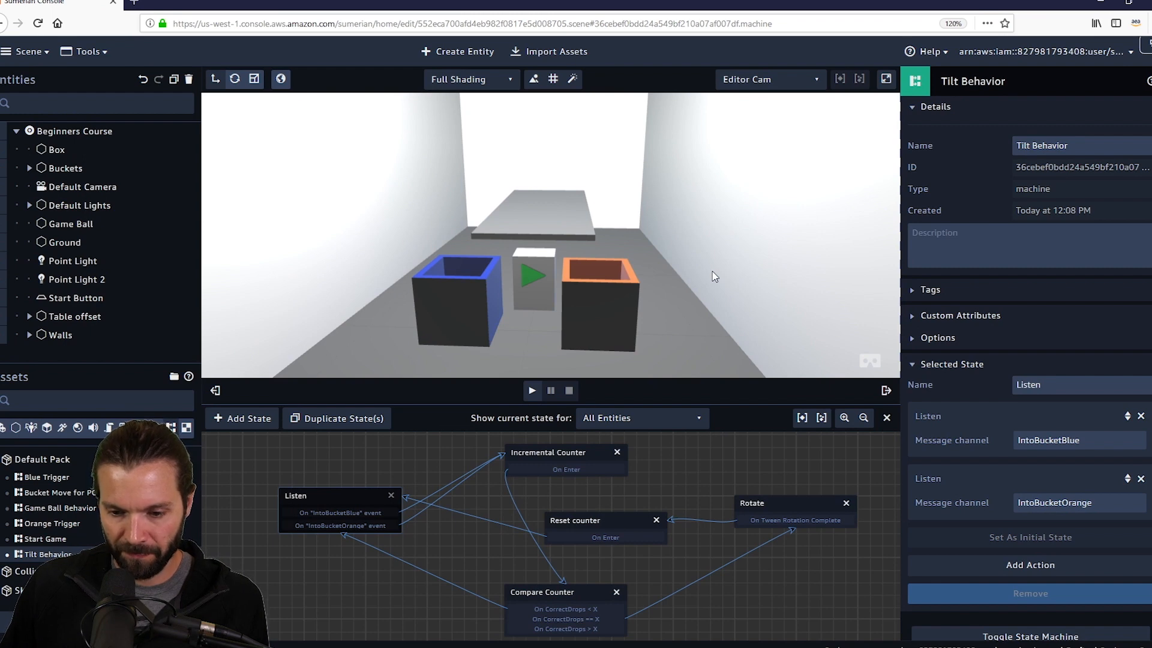
{"action": "key", "text": "space"}
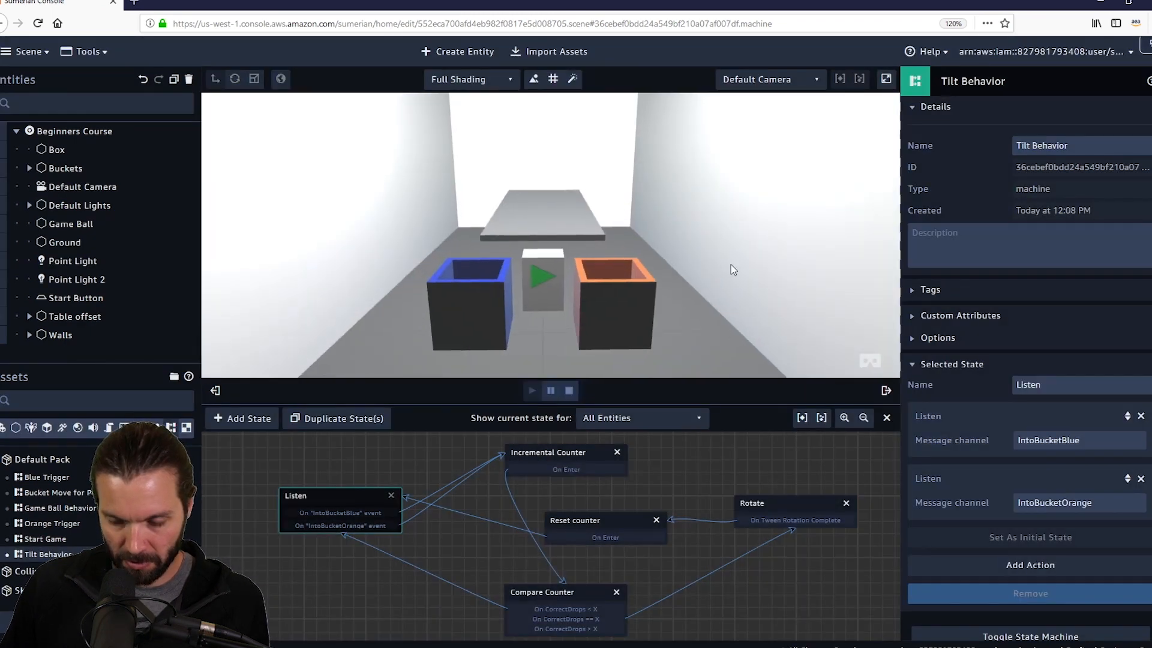
{"action": "right_click_drag", "start_coordinate": [723, 214], "coordinate": [791, 234]}
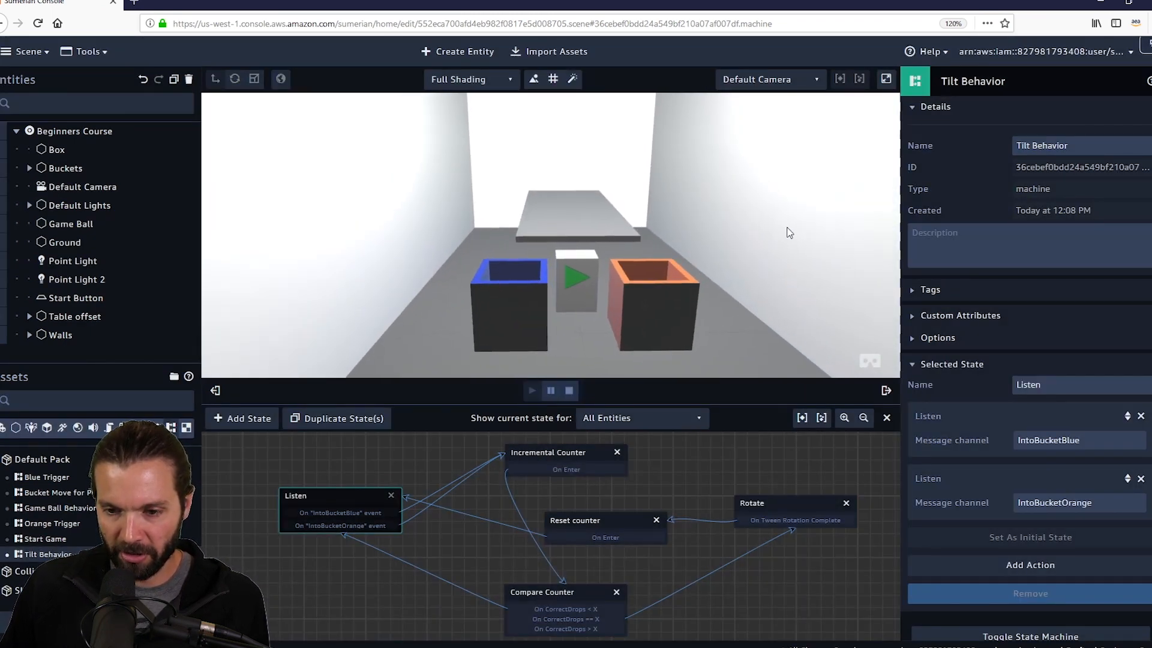
{"action": "left_click", "coordinate": [572, 272]}
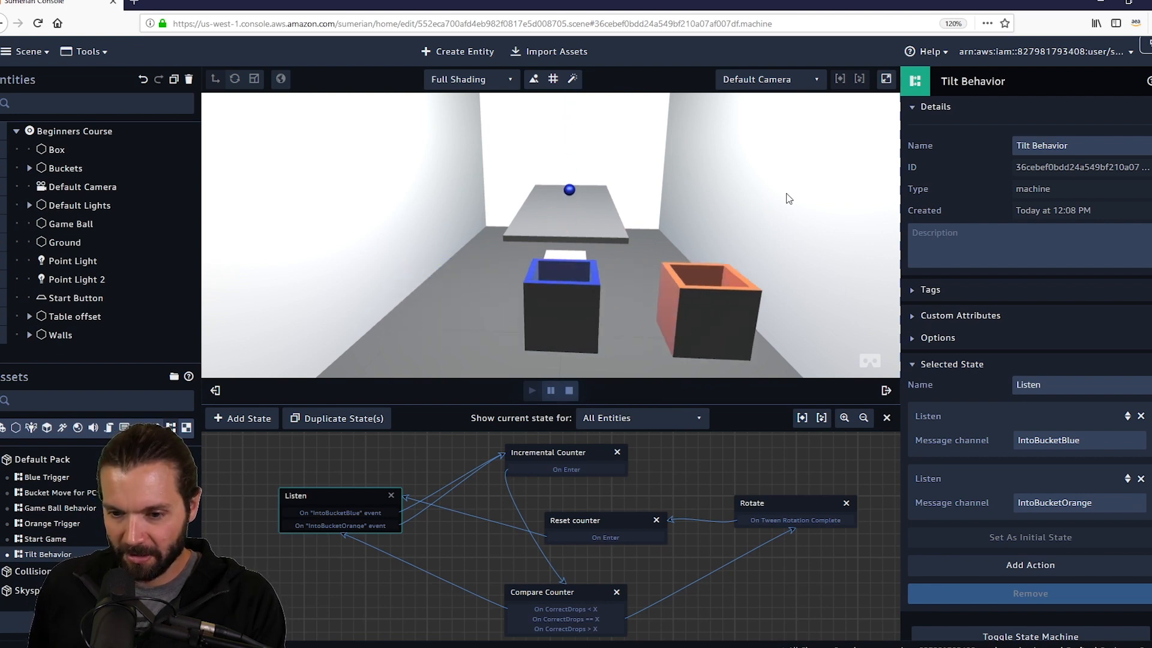
{"action": "left_click", "coordinate": [569, 390]}
{"action": "left_click_drag", "start_coordinate": [665, 306], "coordinate": [678, 314]}
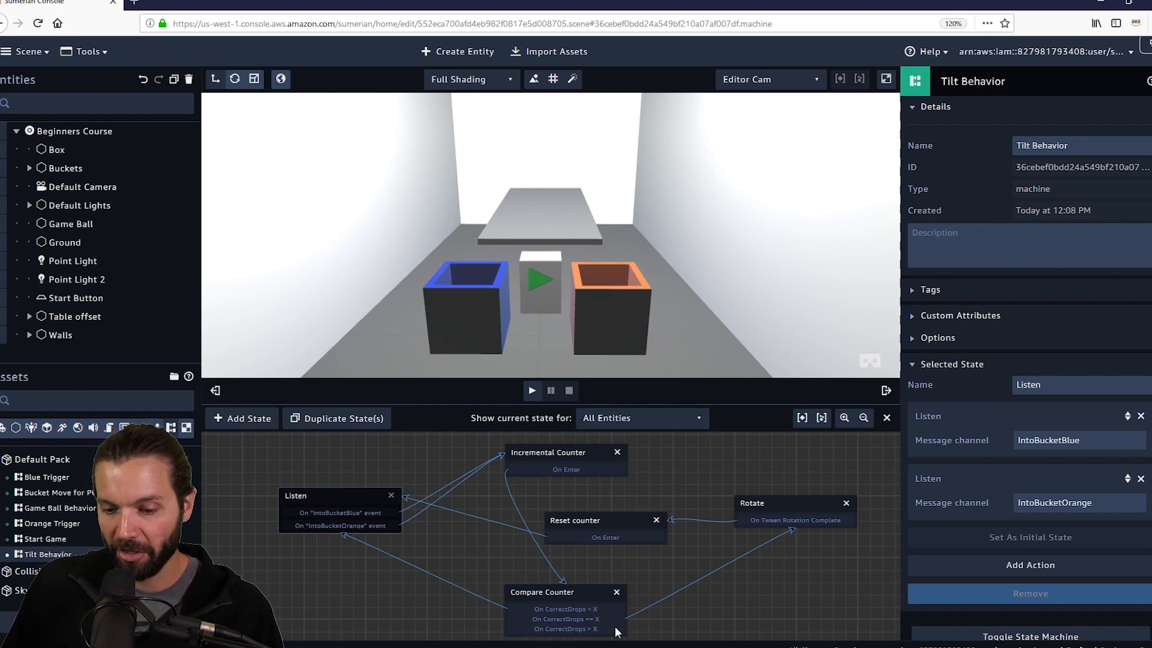
Step: Set the Rotate state's Tween Rotate action to a Z rotation of 6 and a time of 500 ms
{"action": "left_click", "coordinate": [806, 501]}
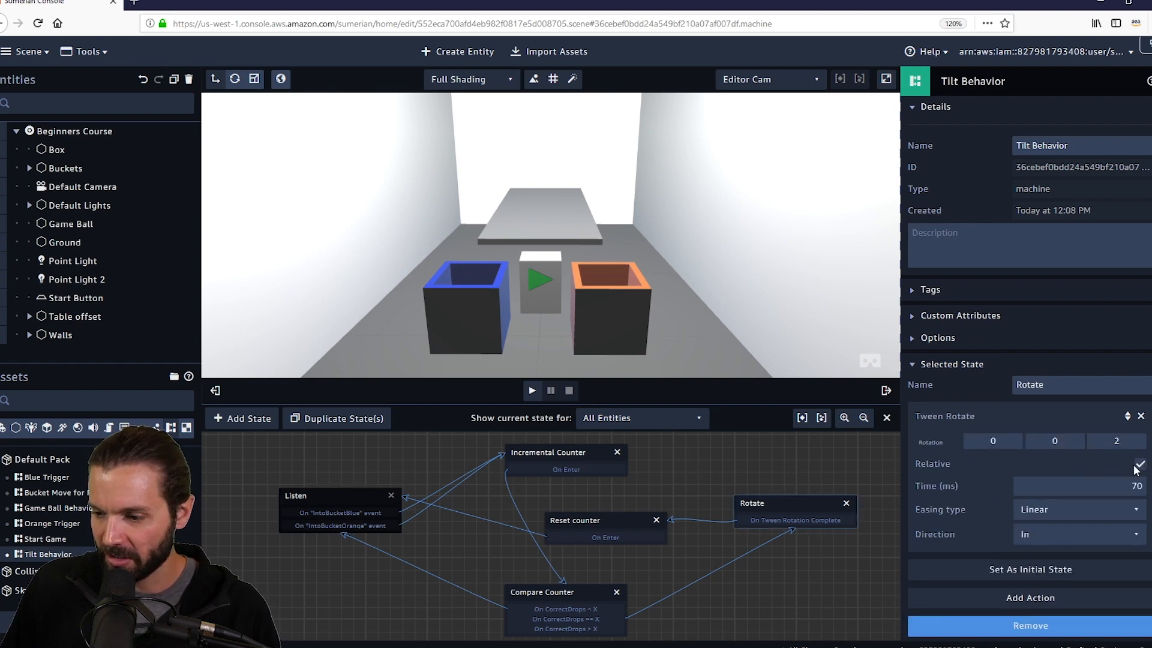
{"action": "double_click", "coordinate": [1117, 441]}
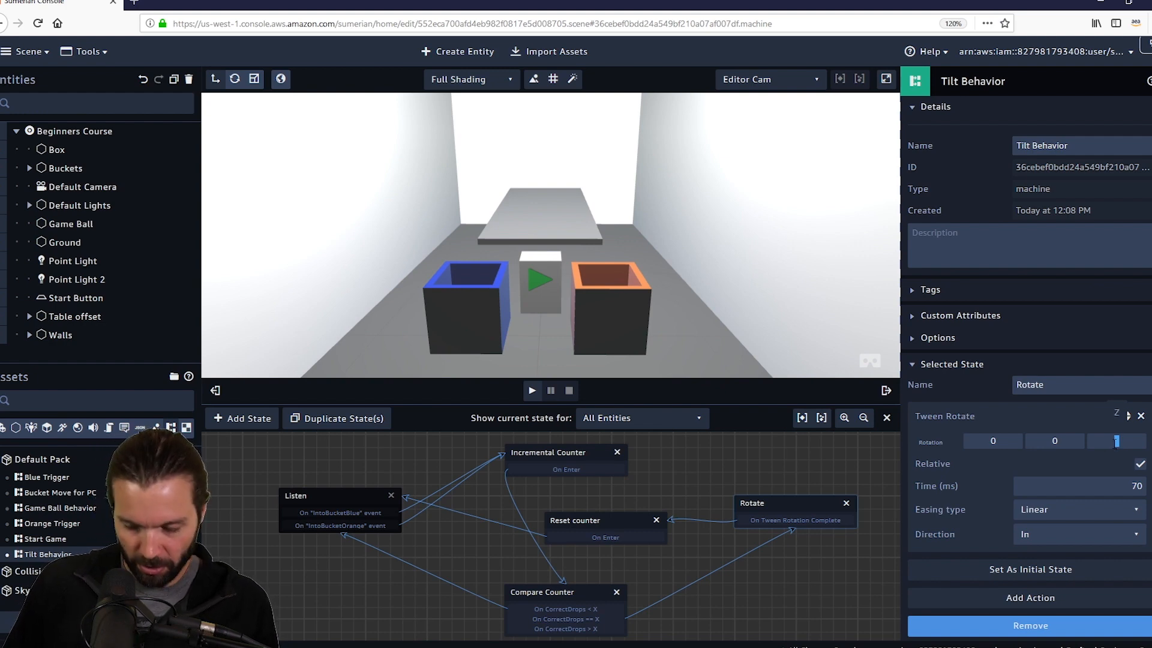
{"action": "type", "text": "6"}
{"action": "left_click_drag", "start_coordinate": [1142, 487], "coordinate": [1138, 486]}
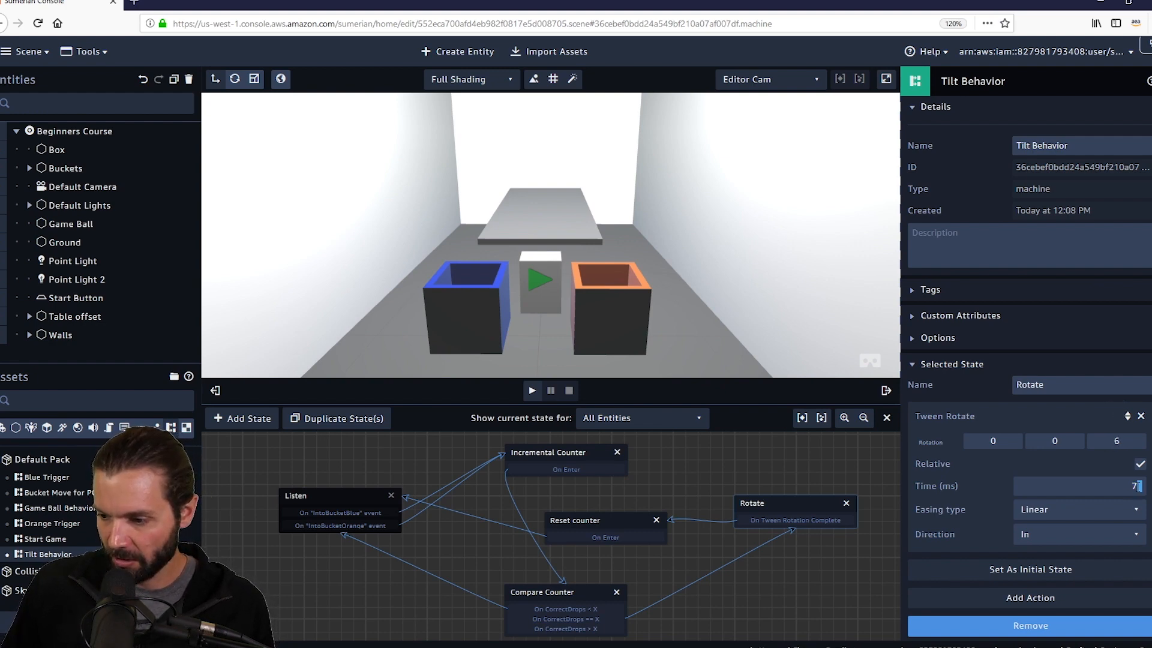
{"action": "type", "text": "5"}
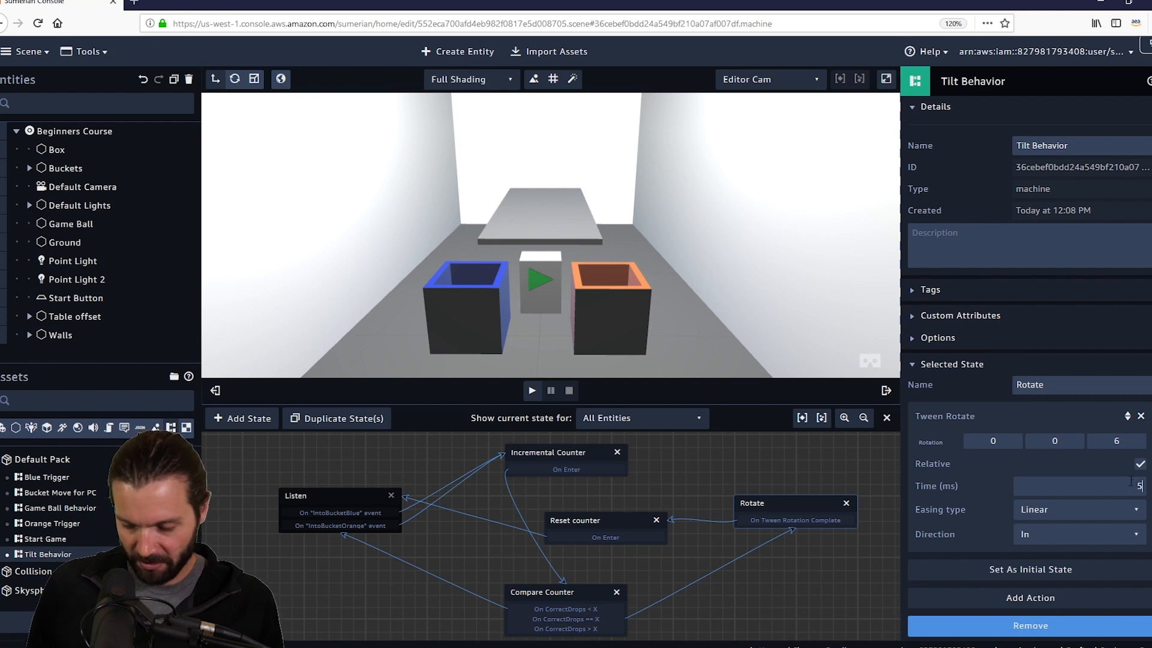
{"action": "type", "text": "00"}
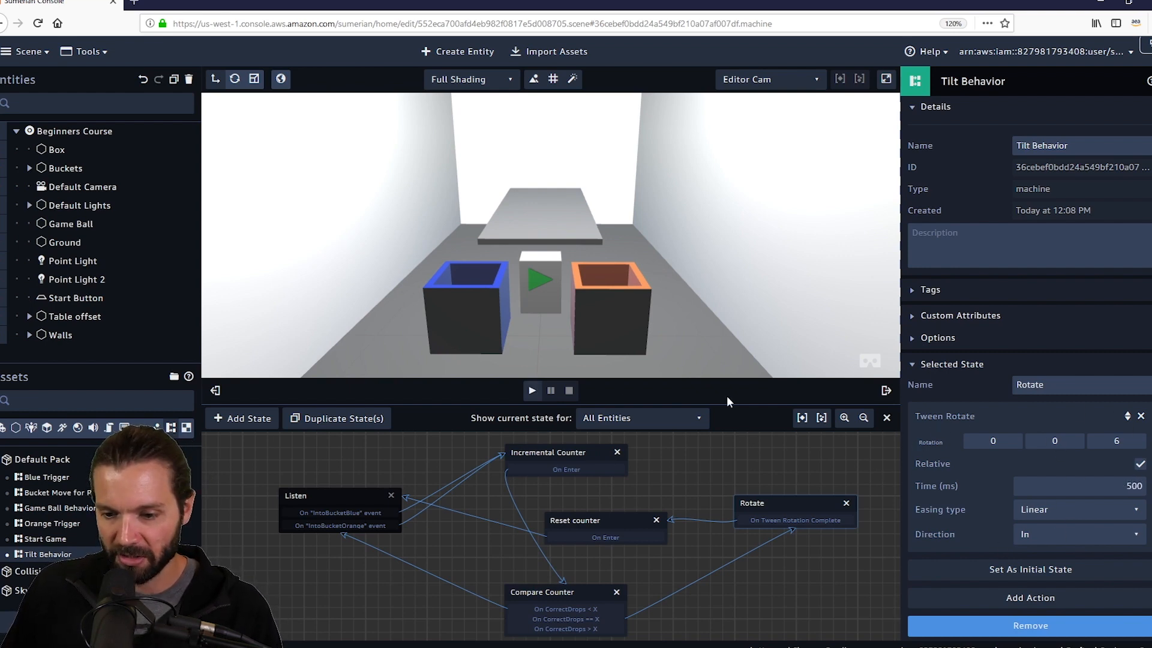
Step: Enlarge the state graph area, play-test the table's tilt with the current Rotate settings, and stop playback
{"action": "left_click_drag", "start_coordinate": [738, 404], "coordinate": [744, 374]}
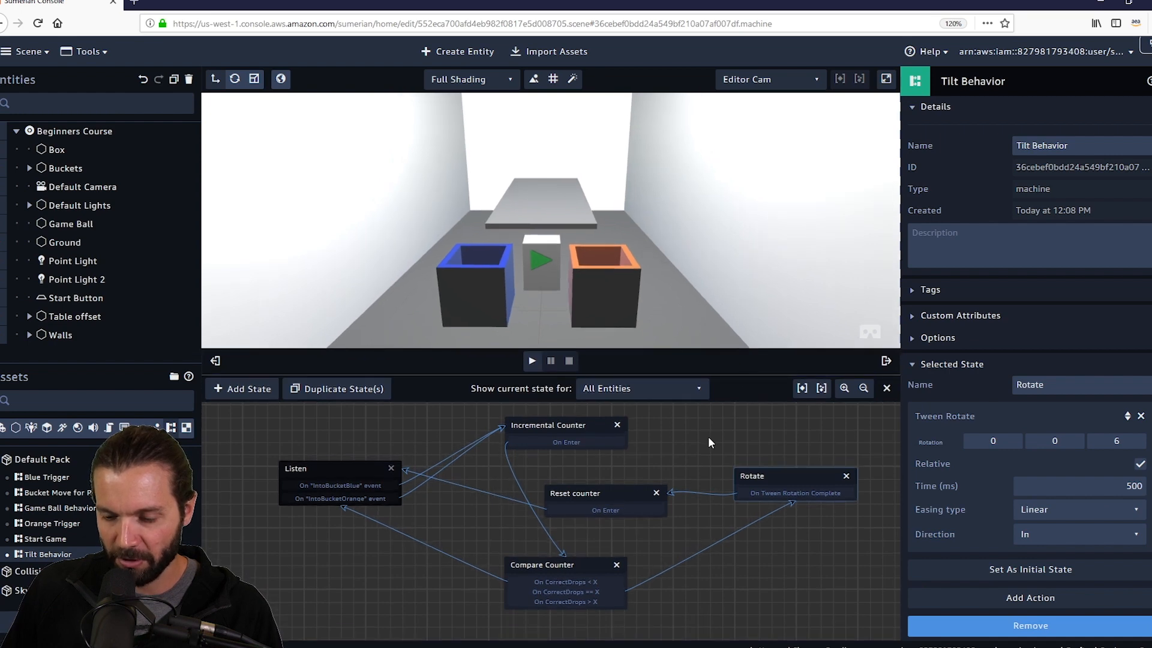
{"action": "left_click_drag", "start_coordinate": [708, 437], "coordinate": [710, 442]}
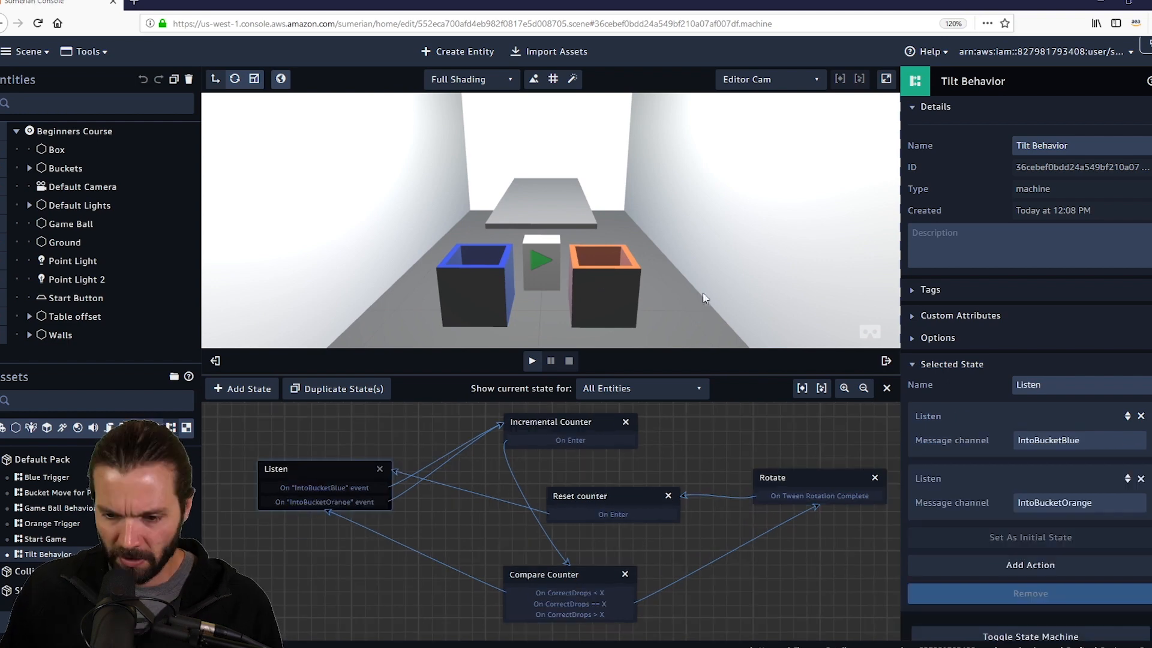
{"action": "right_click_drag", "start_coordinate": [769, 265], "coordinate": [768, 260]}
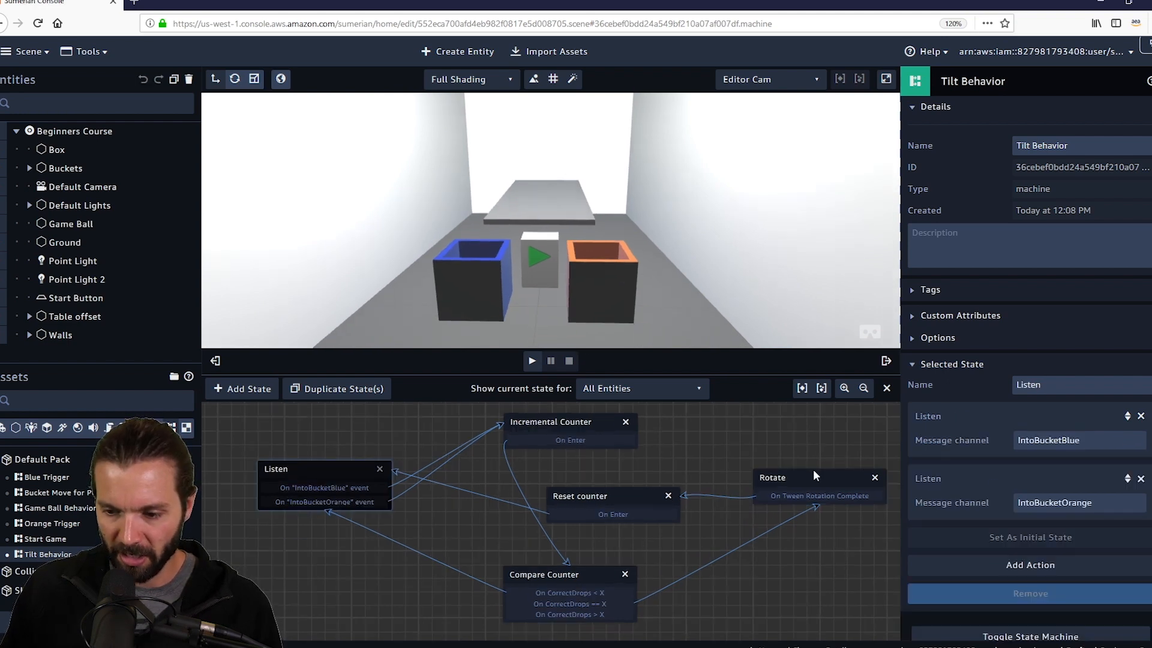
{"action": "left_click", "coordinate": [800, 481]}
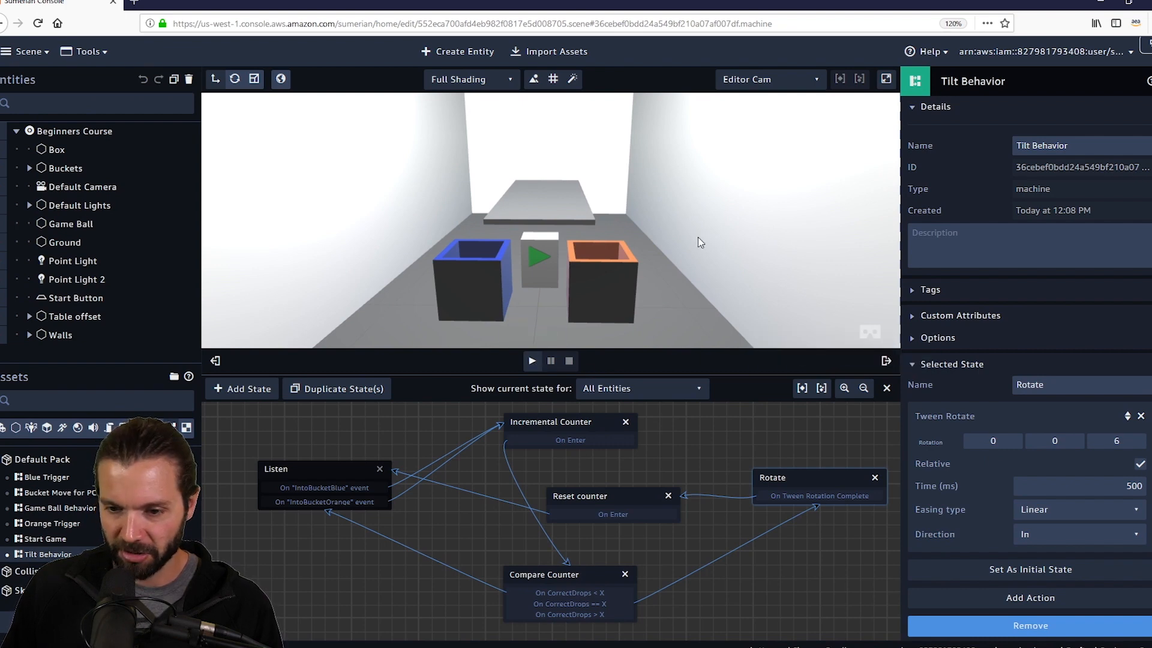
{"action": "left_click_drag", "start_coordinate": [697, 237], "coordinate": [704, 237]}
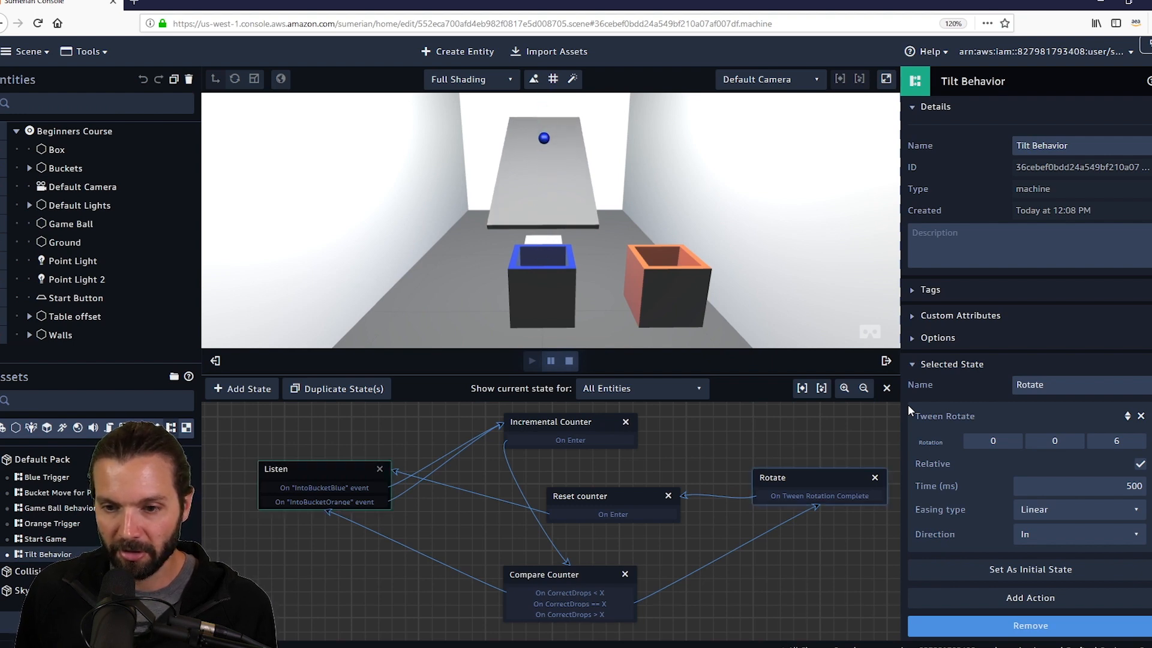
{"action": "left_click", "coordinate": [568, 361]}
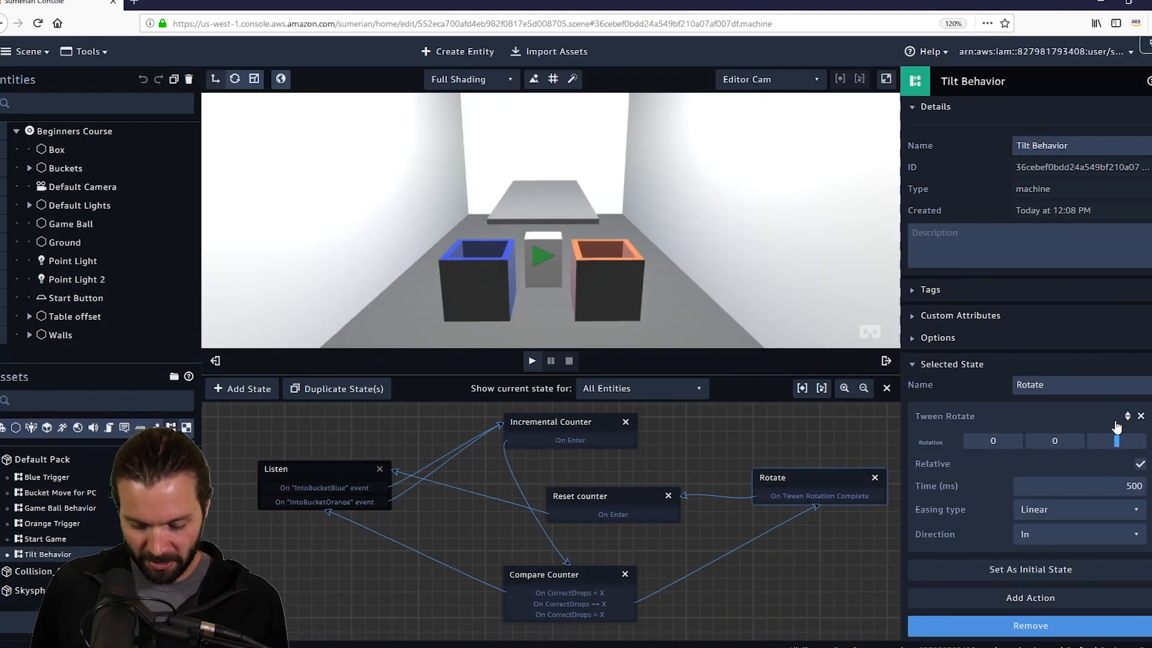
Step: Set the Rotate state's Tween Rotate action to a Z rotation of 2 and a time of 70 ms
{"action": "type", "text": "2"}
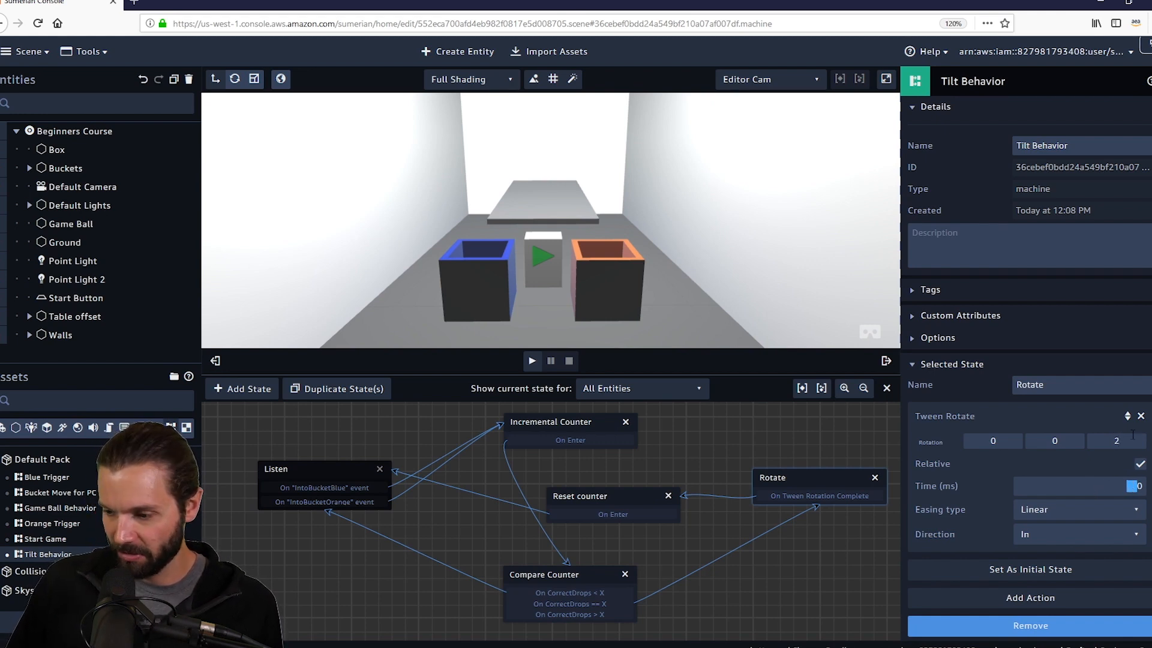
{"action": "type", "text": "70"}
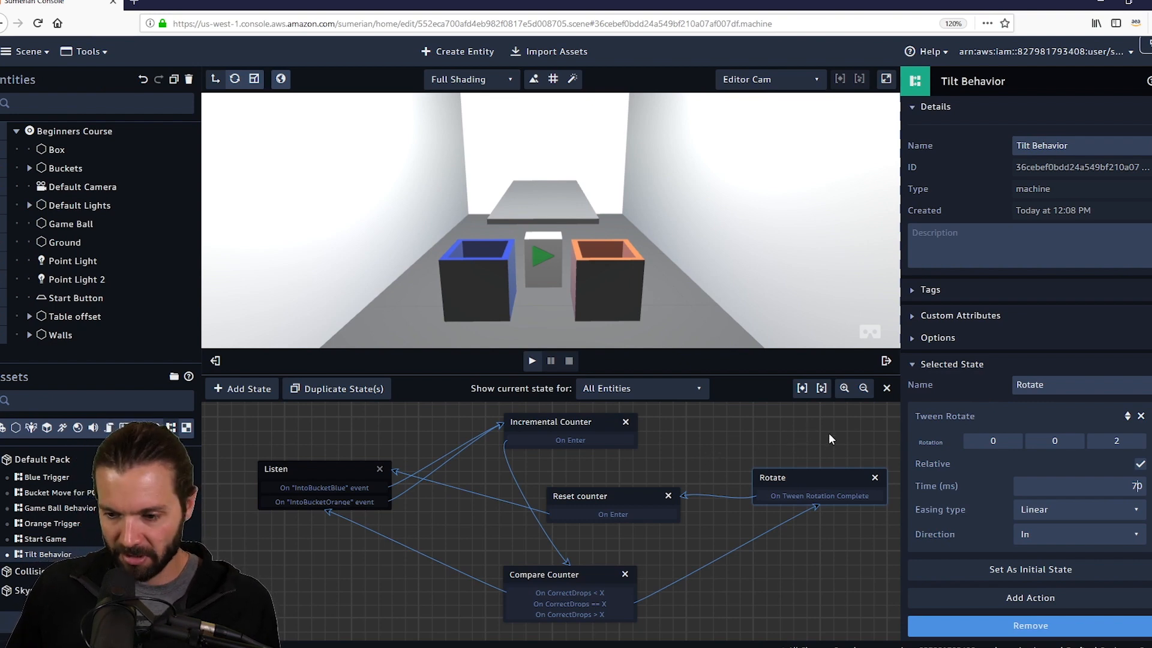
{"action": "scroll", "coordinate": [746, 454], "scroll_direction": "down", "scroll_amount": 1}
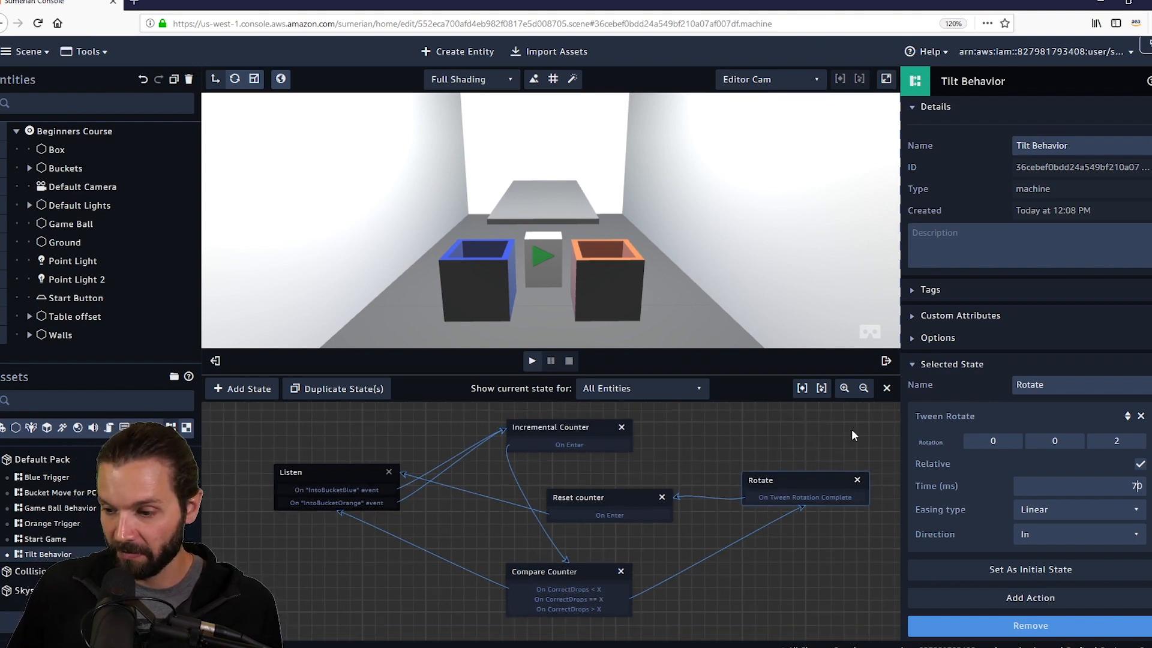